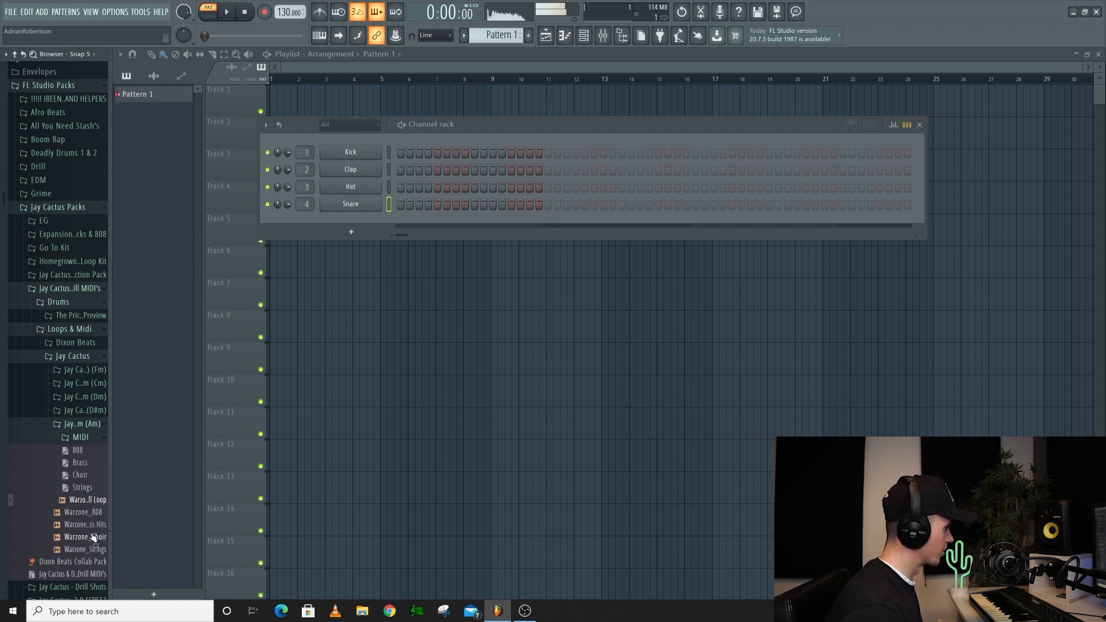
Step: Audition the full loops in the Jay Cactus D#m, Dm and Fm folders, including I Don't Want and Been Through It
{"action": "left_click", "coordinate": [84, 410]}
{"action": "left_click", "coordinate": [96, 449]}
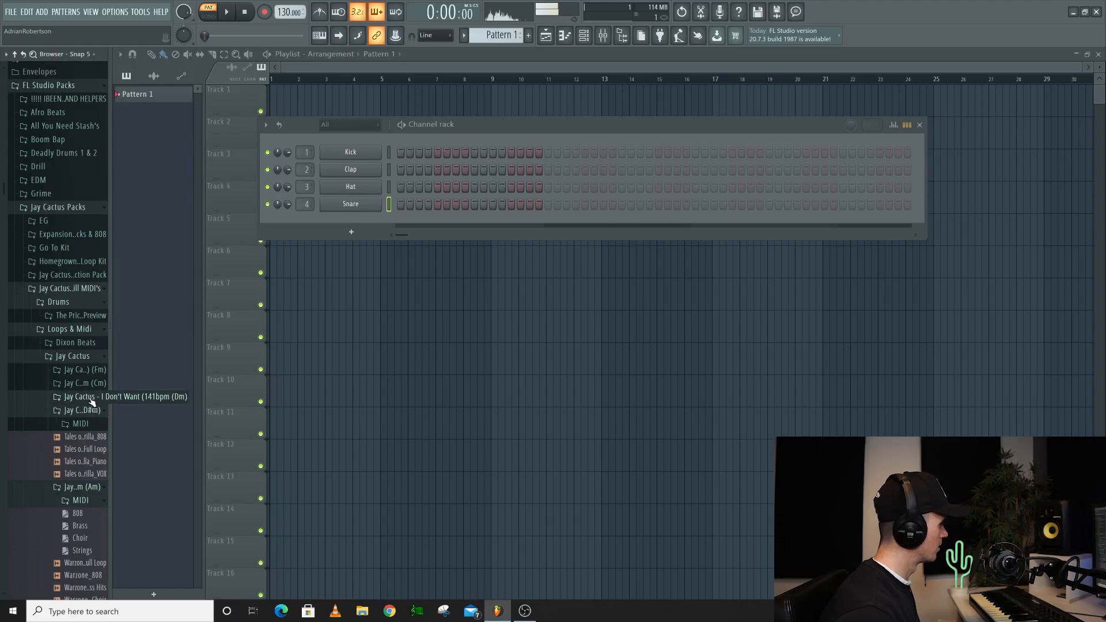
{"action": "left_click", "coordinate": [92, 398]}
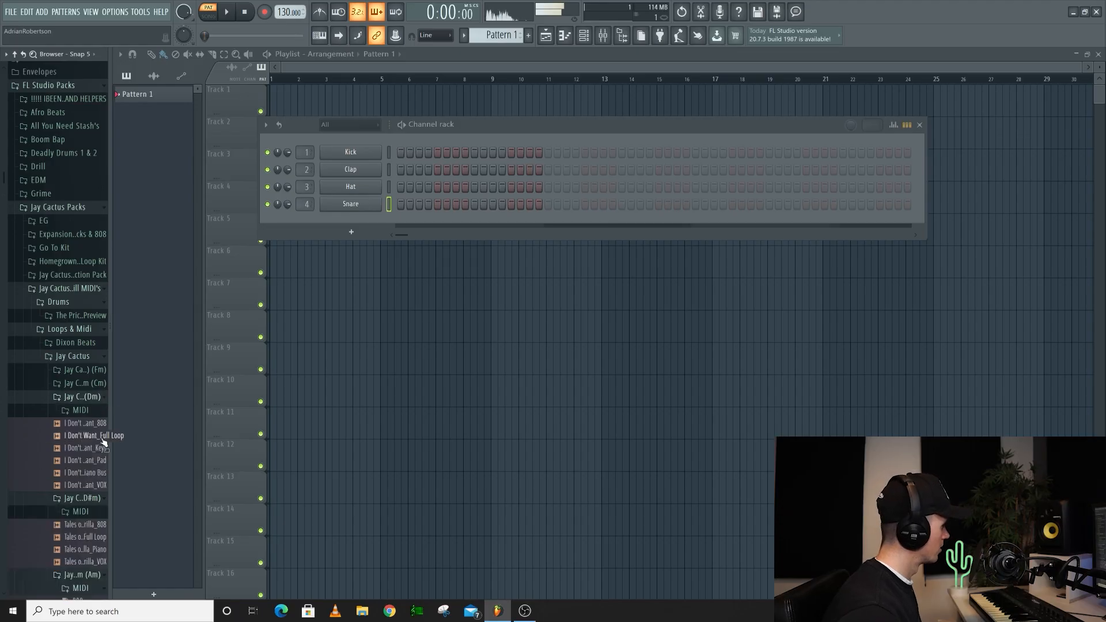
{"action": "left_click", "coordinate": [89, 370]}
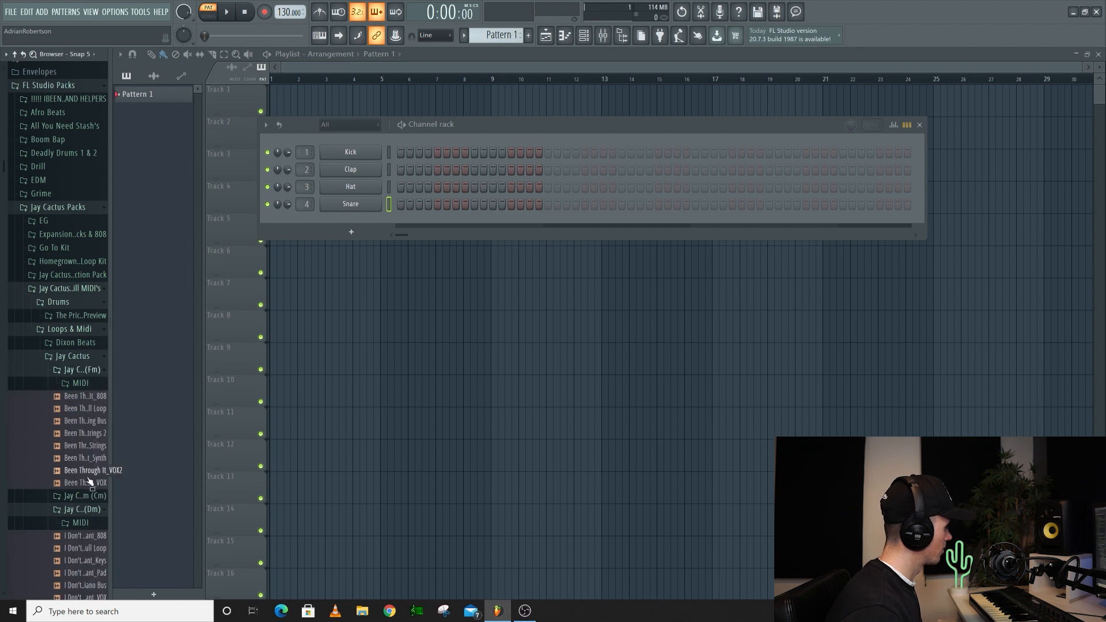
{"action": "left_click", "coordinate": [89, 409]}
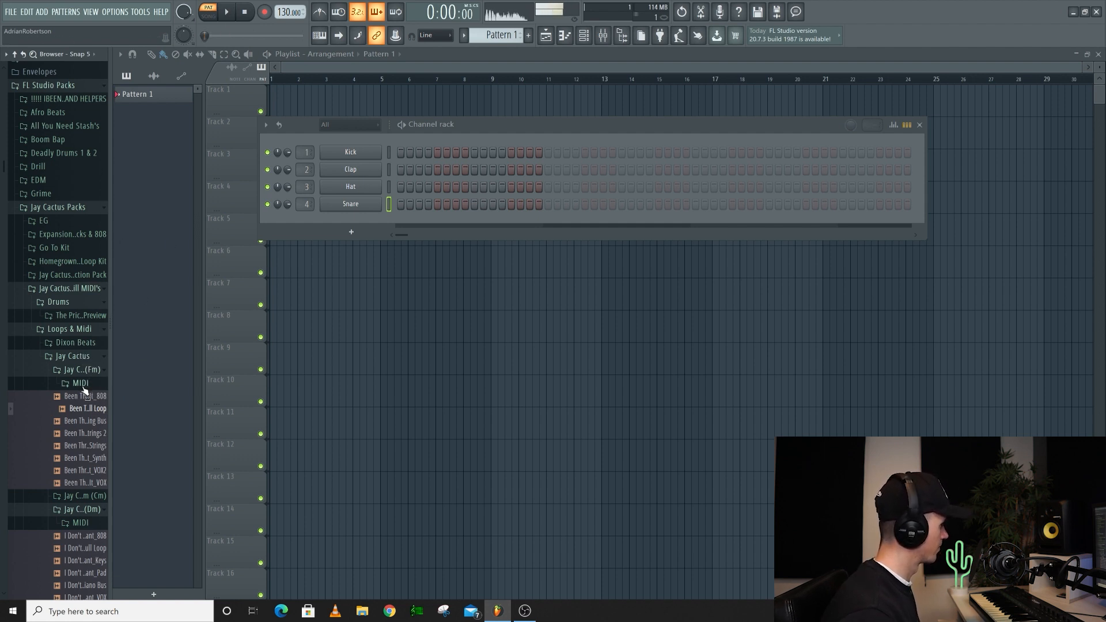
Step: Audition the full loops in the Dixon Beats folders A Movie, Deeper, Fallen, Lockdown and Route 1
{"action": "scroll", "coordinate": [81, 248], "scroll_direction": "down", "scroll_amount": 3}
{"action": "left_click", "coordinate": [81, 247]}
{"action": "left_click", "coordinate": [84, 235]}
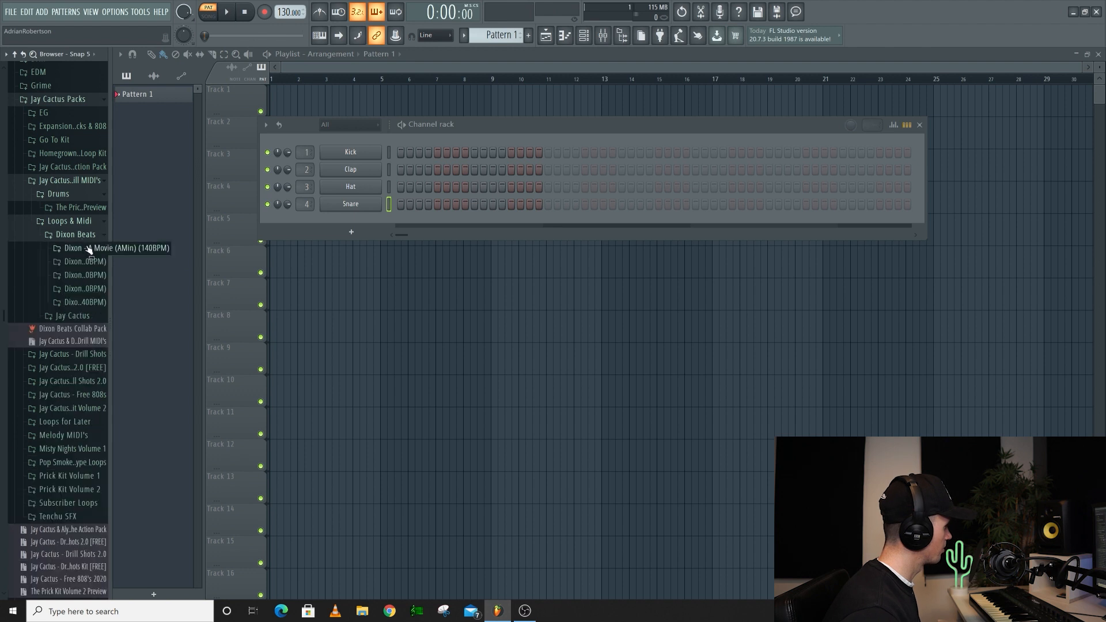
{"action": "left_click", "coordinate": [88, 248]}
{"action": "left_click", "coordinate": [83, 361]}
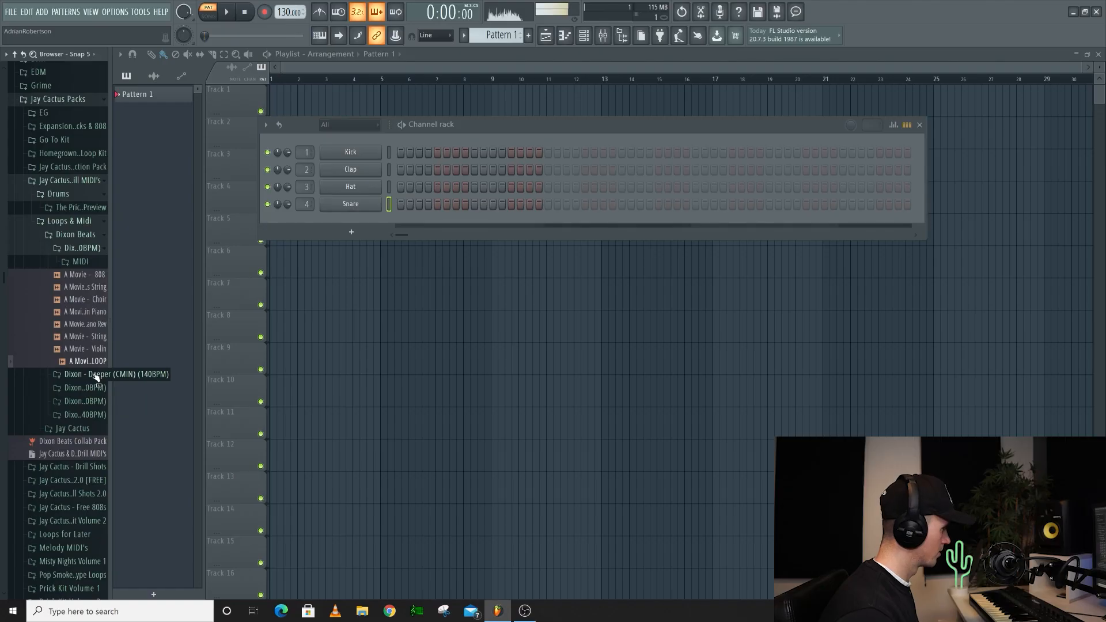
{"action": "left_click", "coordinate": [96, 375]}
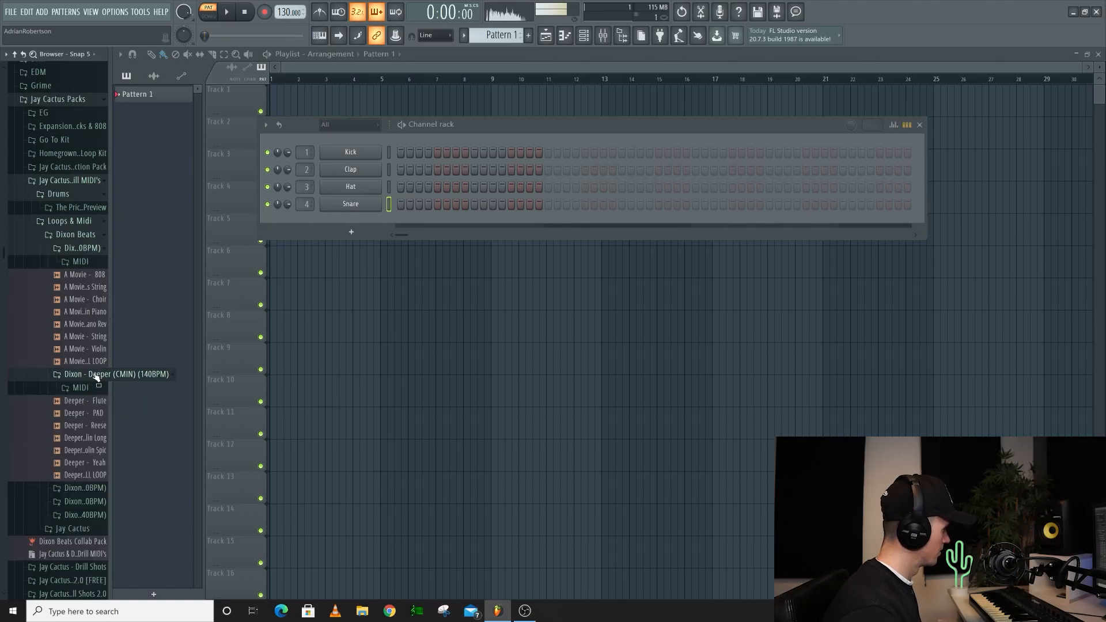
{"action": "left_click", "coordinate": [88, 475]}
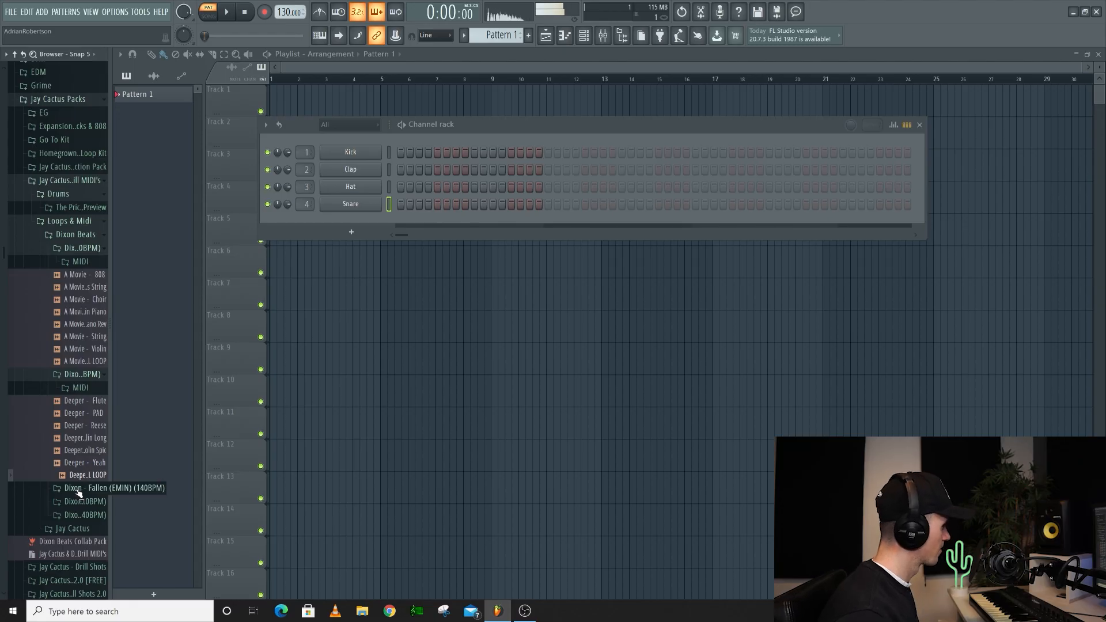
{"action": "left_click", "coordinate": [81, 490]}
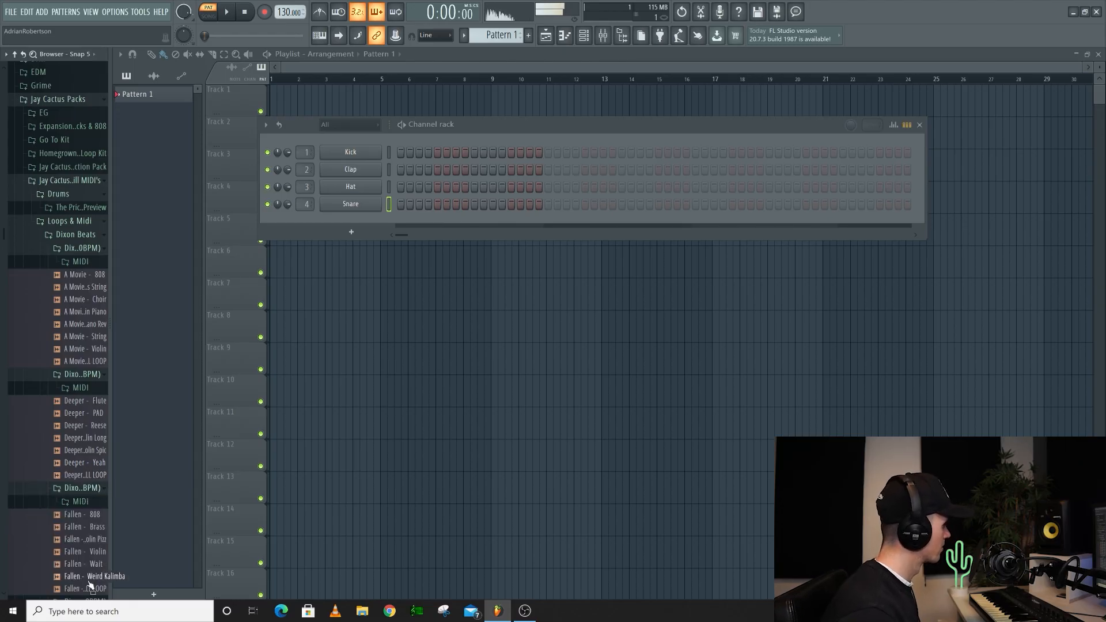
{"action": "scroll", "coordinate": [91, 585], "scroll_direction": "down", "scroll_amount": 3}
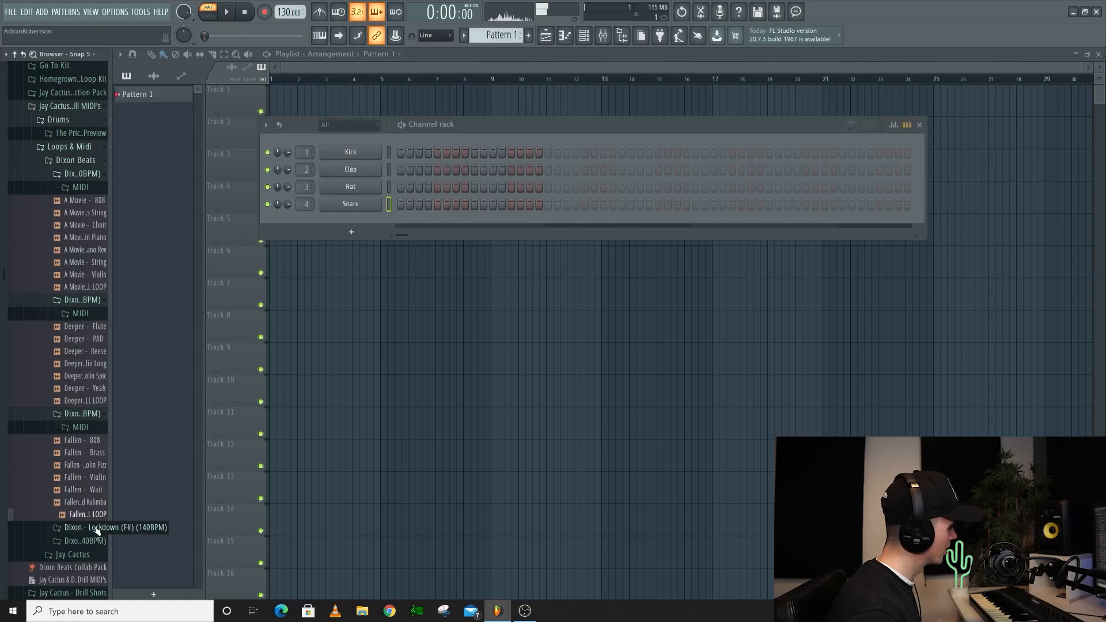
{"action": "scroll", "coordinate": [87, 536], "scroll_direction": "down", "scroll_amount": 3}
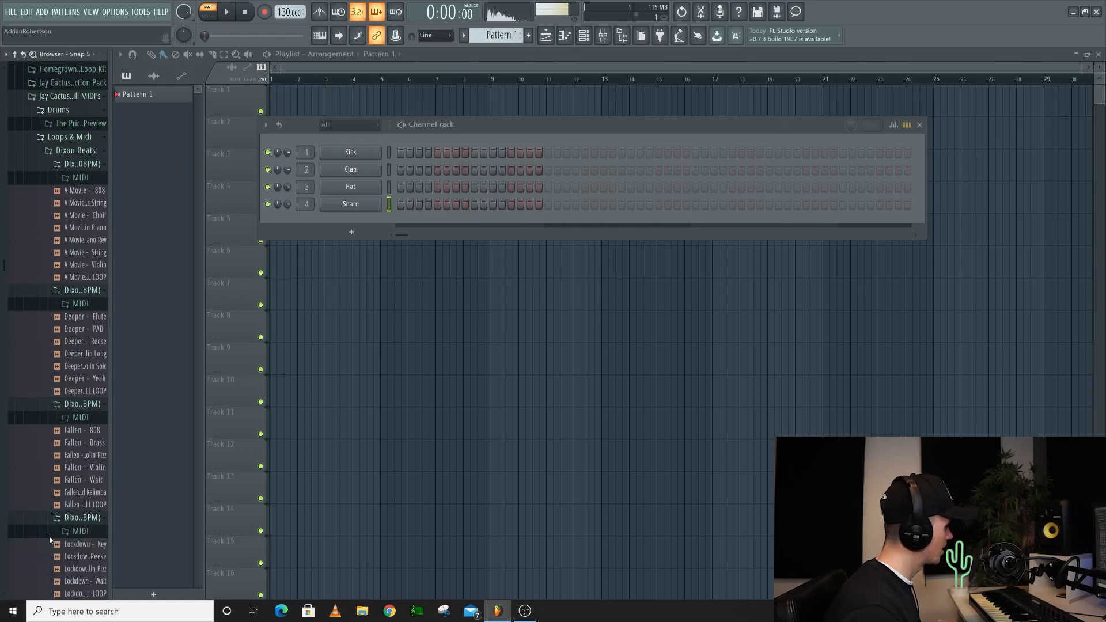
{"action": "scroll", "coordinate": [77, 535], "scroll_direction": "down", "scroll_amount": 1}
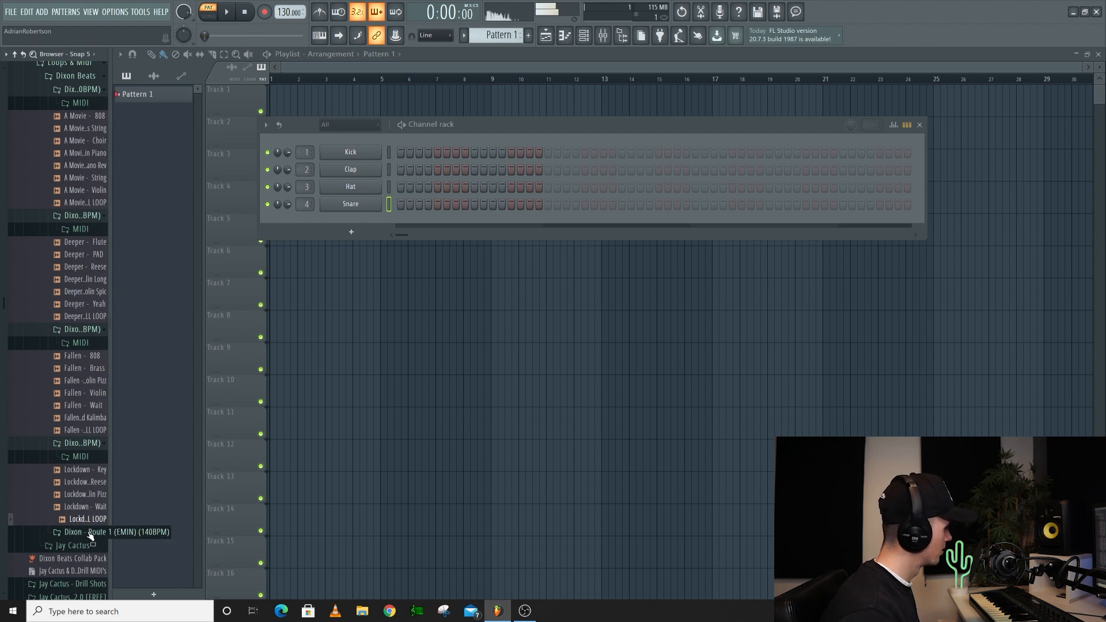
{"action": "left_click", "coordinate": [90, 532]}
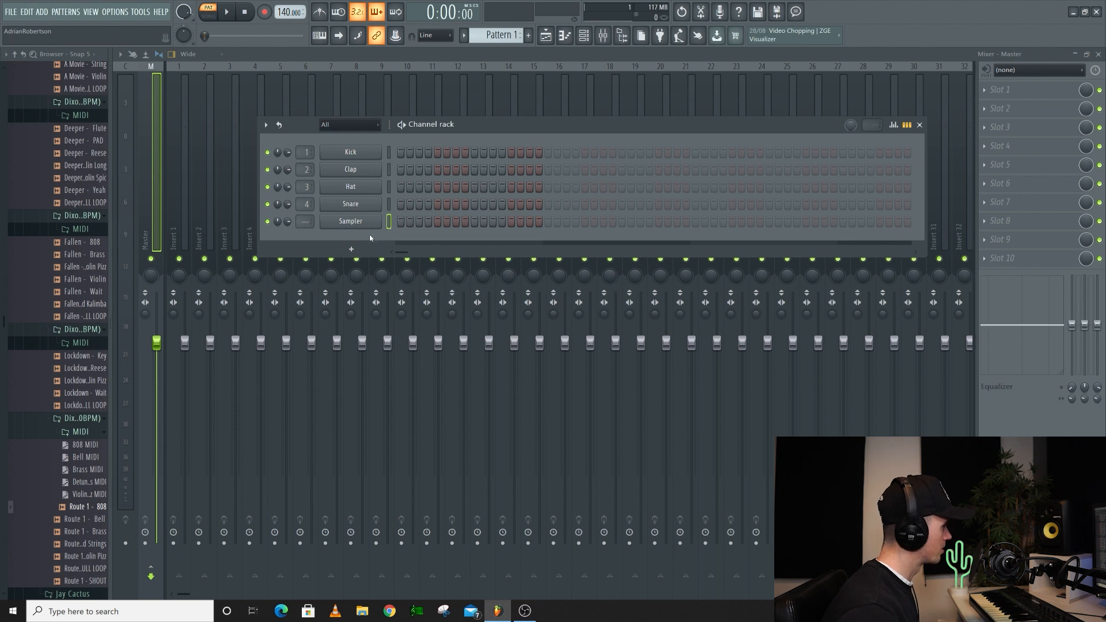
Step: Load the Route 1 Bell MIDI onto the Sampler channel and bring the 808 MIDI into the channel rack
{"action": "left_click", "coordinate": [84, 462]}
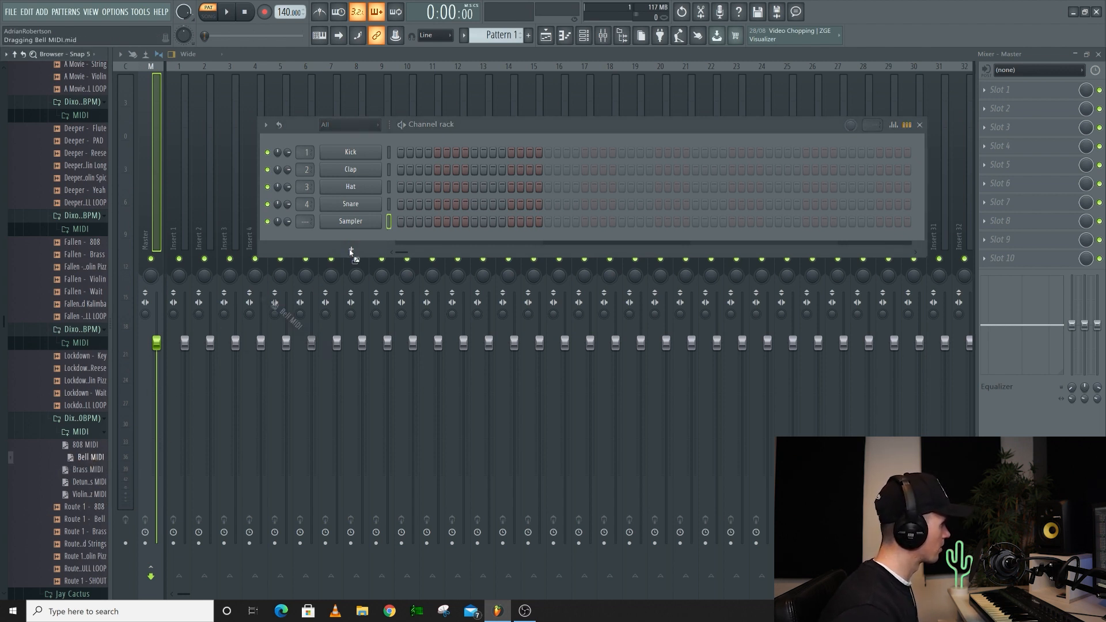
{"action": "left_click_drag", "start_coordinate": [363, 229], "coordinate": [380, 225]}
{"action": "left_click", "coordinate": [434, 223]}
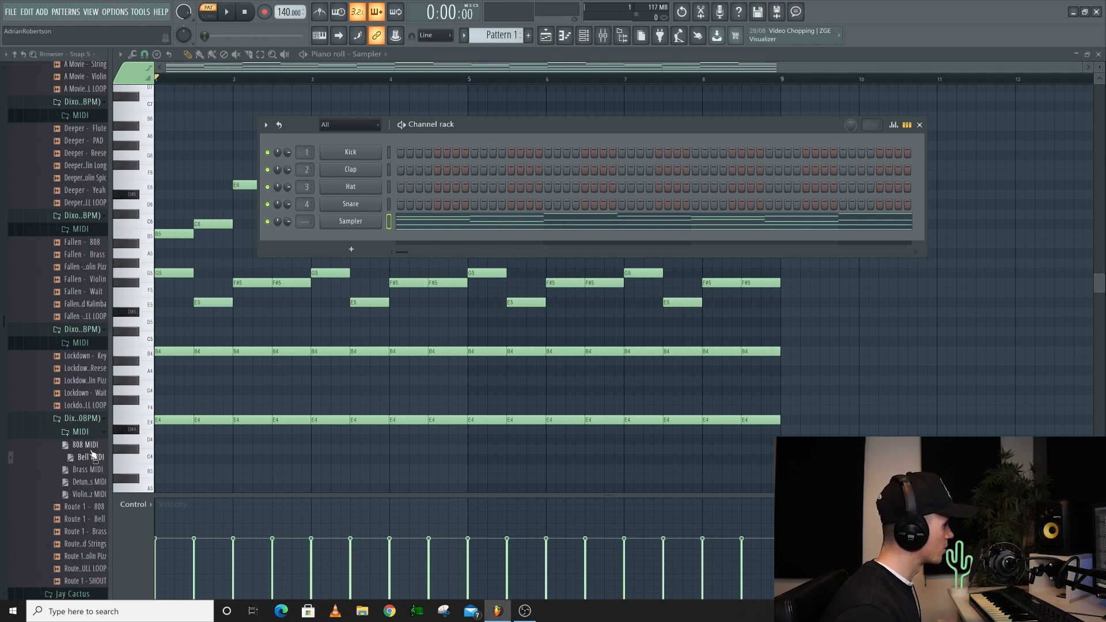
{"action": "left_click_drag", "start_coordinate": [86, 445], "coordinate": [374, 208]}
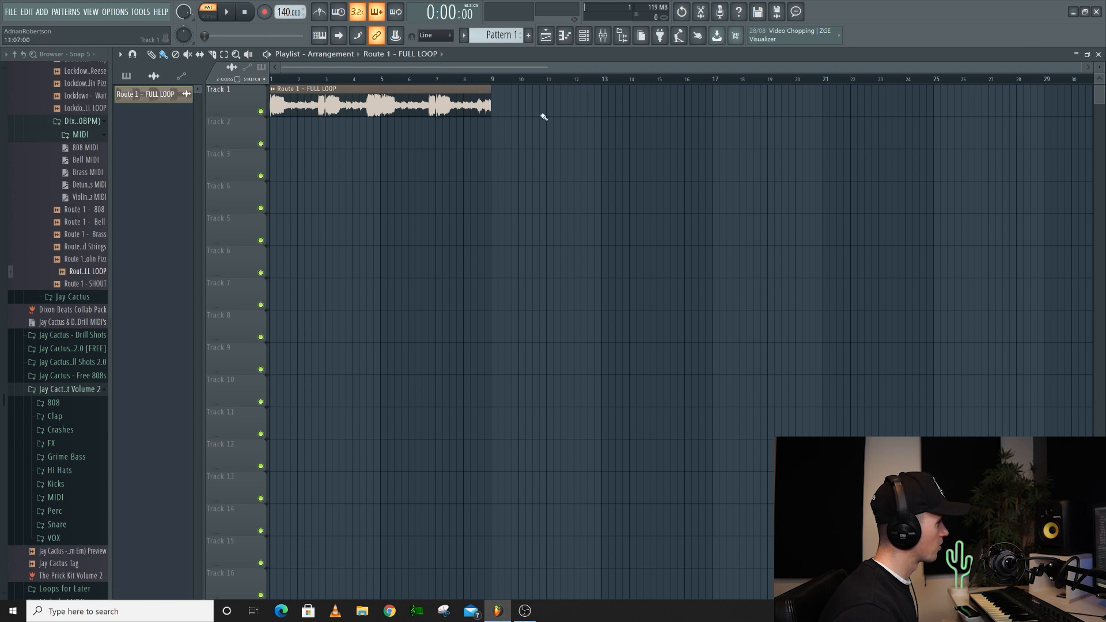
Step: Play back the Route 1 full loop in the playlist, undo its placement and place it again at the start of Track 1
{"action": "key", "text": "space"}
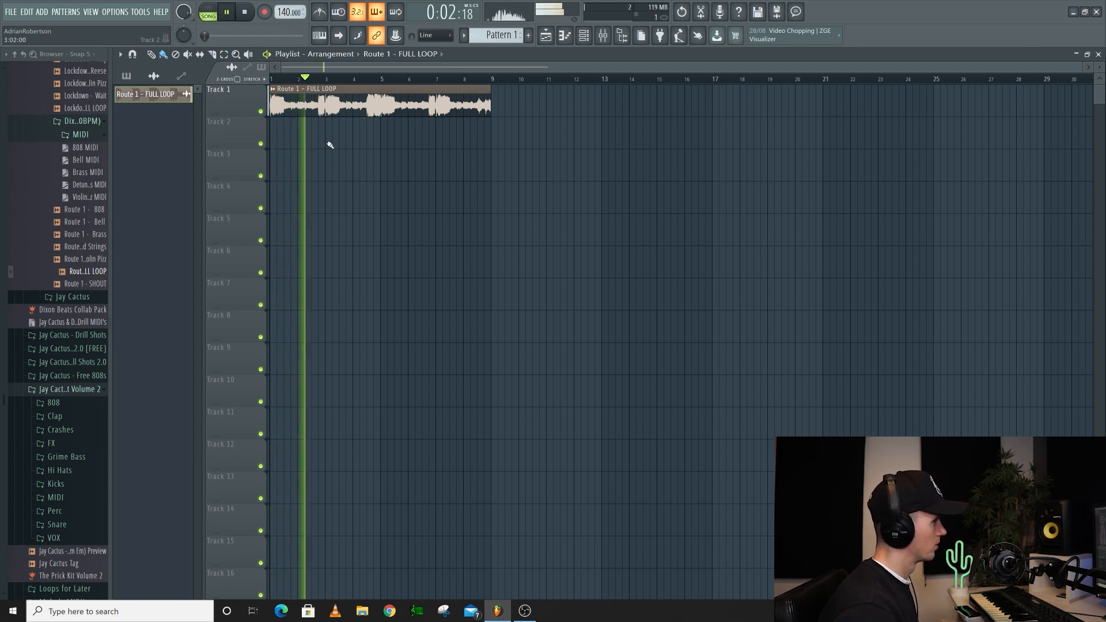
{"action": "key", "text": "space"}
{"action": "key", "text": "ctrl+z"}
{"action": "left_click_drag", "start_coordinate": [86, 271], "coordinate": [276, 98]}
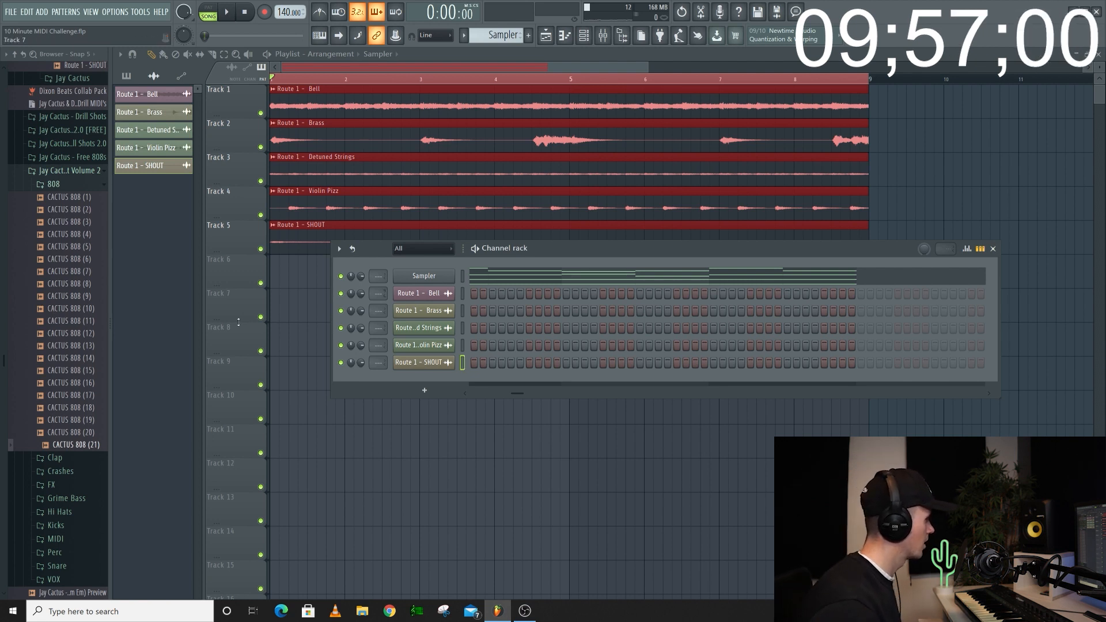
Step: Audition the Cactus 808 samples, add CACTUS 808 (21) as a new channel and load the Route 1 808 MIDI onto it
{"action": "left_click", "coordinate": [92, 432]}
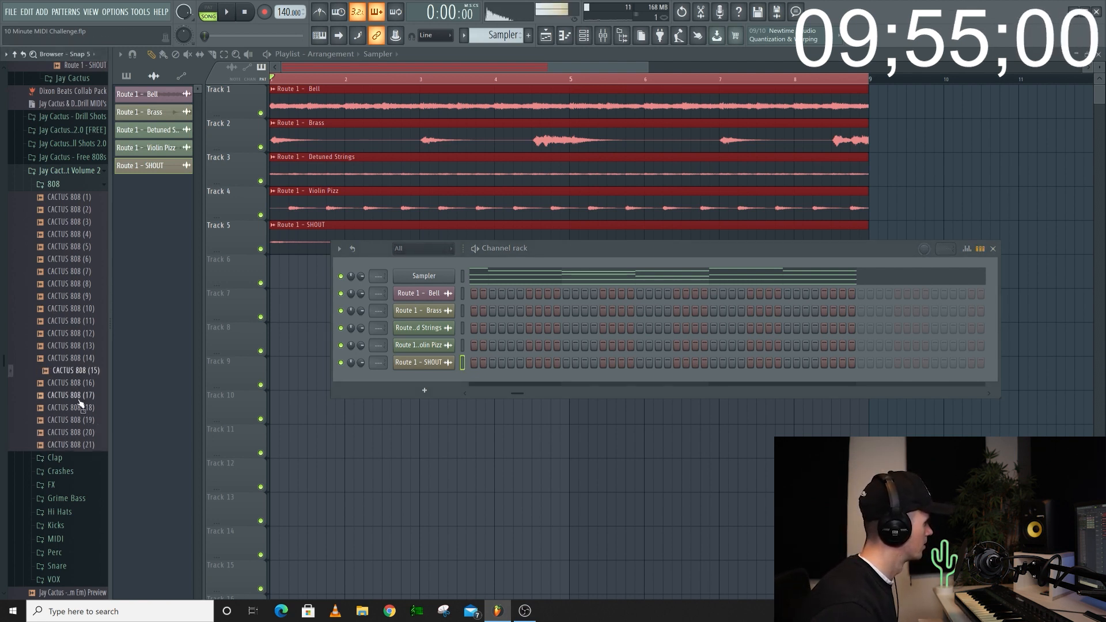
{"action": "left_click", "coordinate": [72, 445]}
{"action": "left_click_drag", "start_coordinate": [71, 445], "coordinate": [437, 380]}
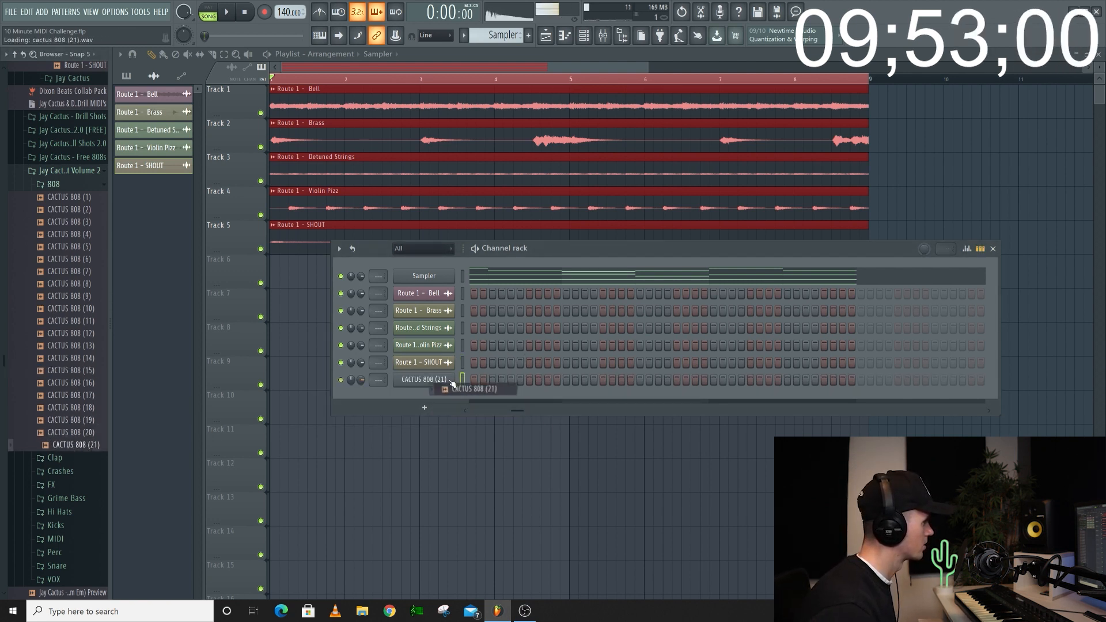
{"action": "scroll", "coordinate": [75, 221], "scroll_direction": "up", "scroll_amount": 8}
{"action": "left_click_drag", "start_coordinate": [86, 225], "coordinate": [432, 385]}
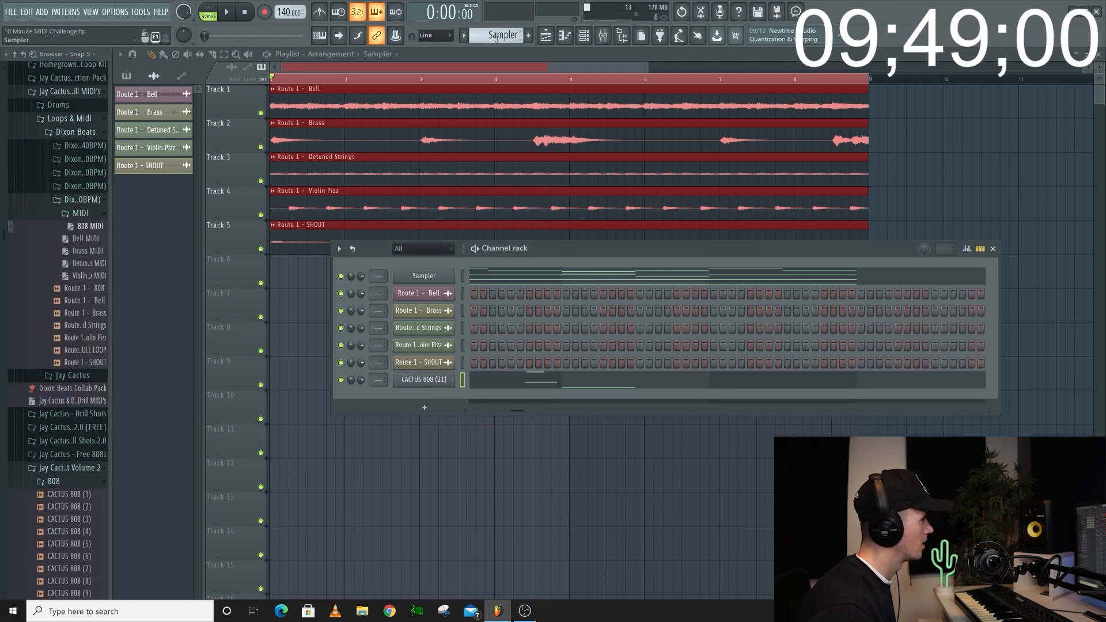
Step: Place the Sampler pattern on Track 6 of the playlist, starting at bar 1
{"action": "left_click", "coordinate": [465, 36]}
{"action": "left_click", "coordinate": [483, 53]}
{"action": "left_click_drag", "start_coordinate": [306, 263], "coordinate": [277, 265]}
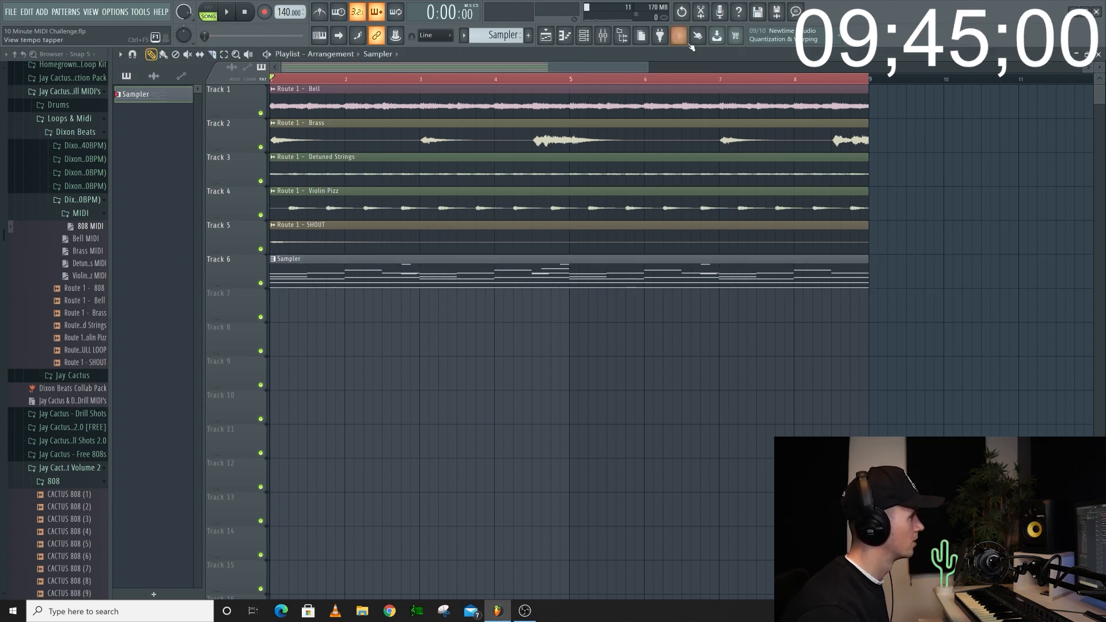
Step: In the CACTUS 808 (21) piano roll, turn the C7 notes near the ends of bars 2 and 4 into slide notes
{"action": "left_click", "coordinate": [583, 35]}
{"action": "left_click", "coordinate": [531, 382]}
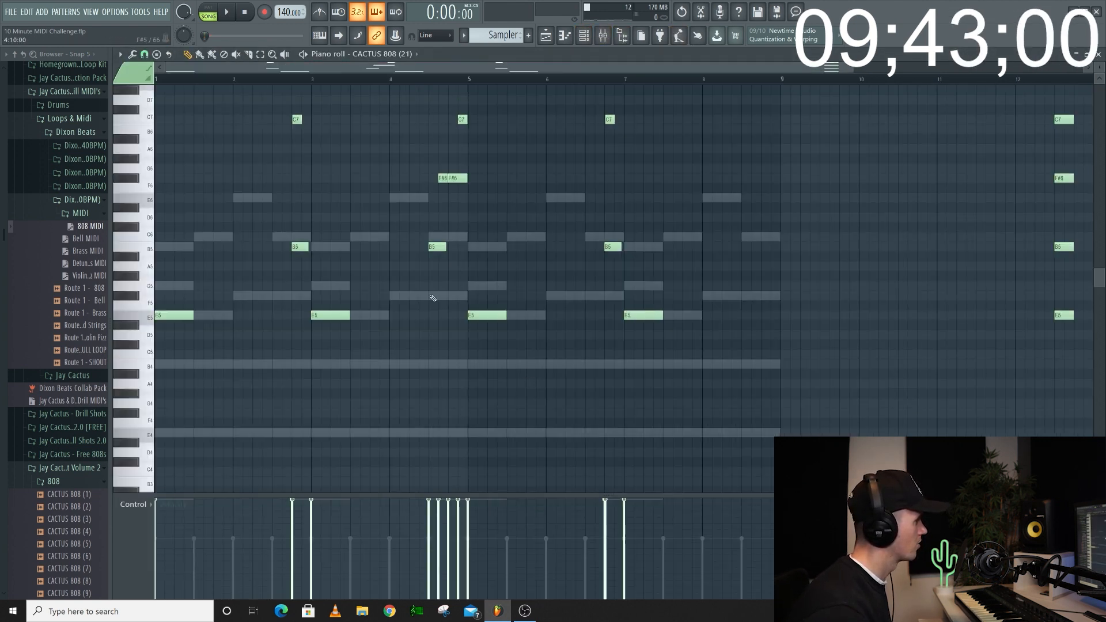
{"action": "double_click", "coordinate": [261, 119]}
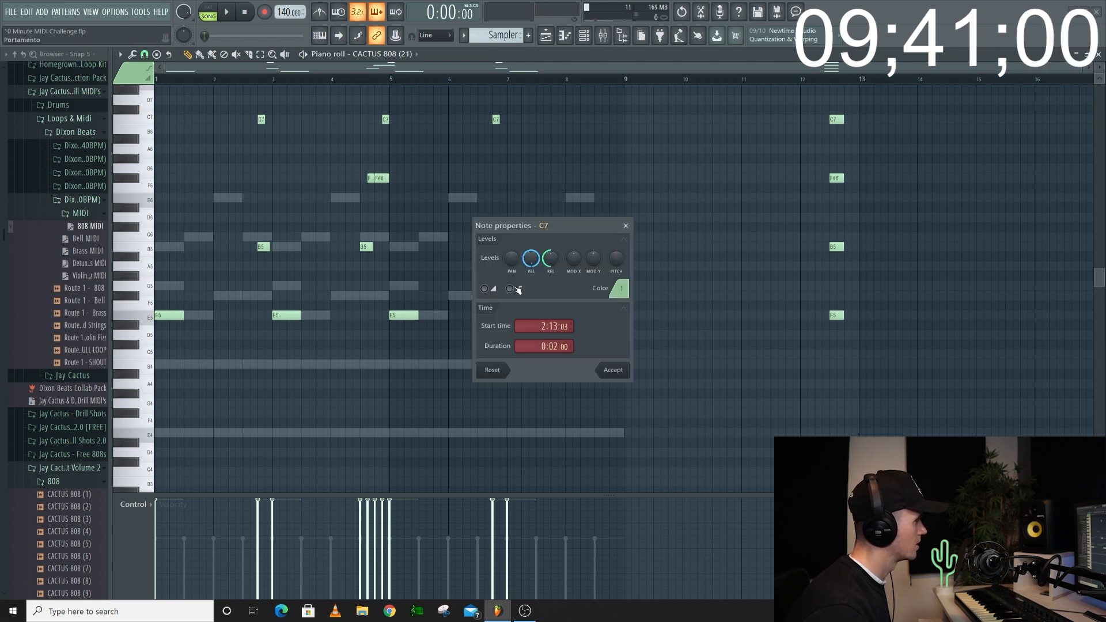
{"action": "left_click", "coordinate": [612, 370]}
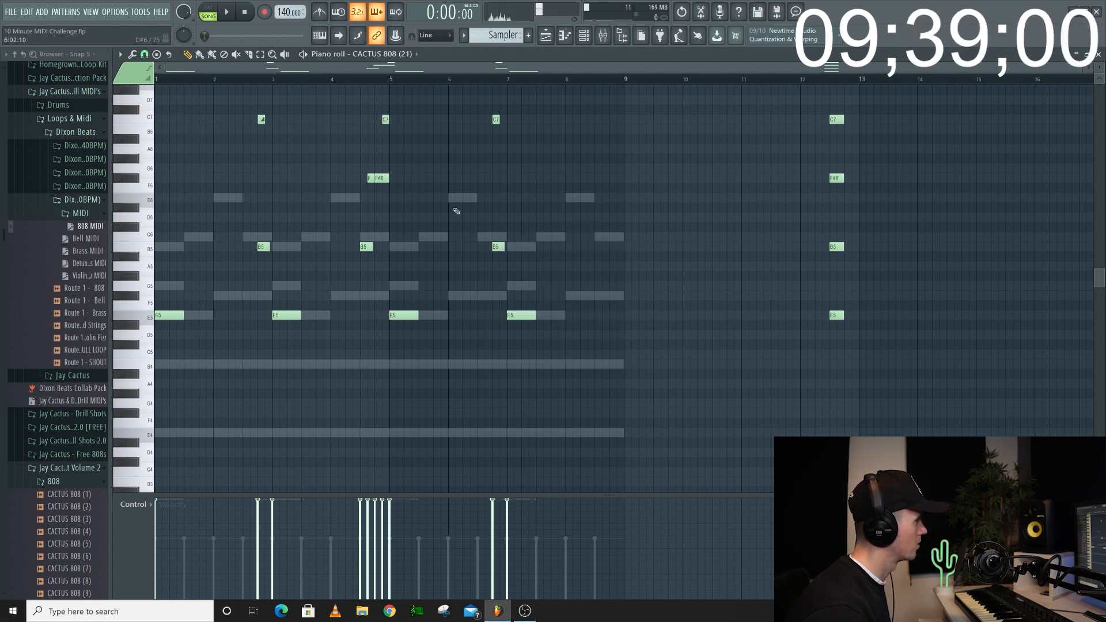
{"action": "double_click", "coordinate": [391, 119]}
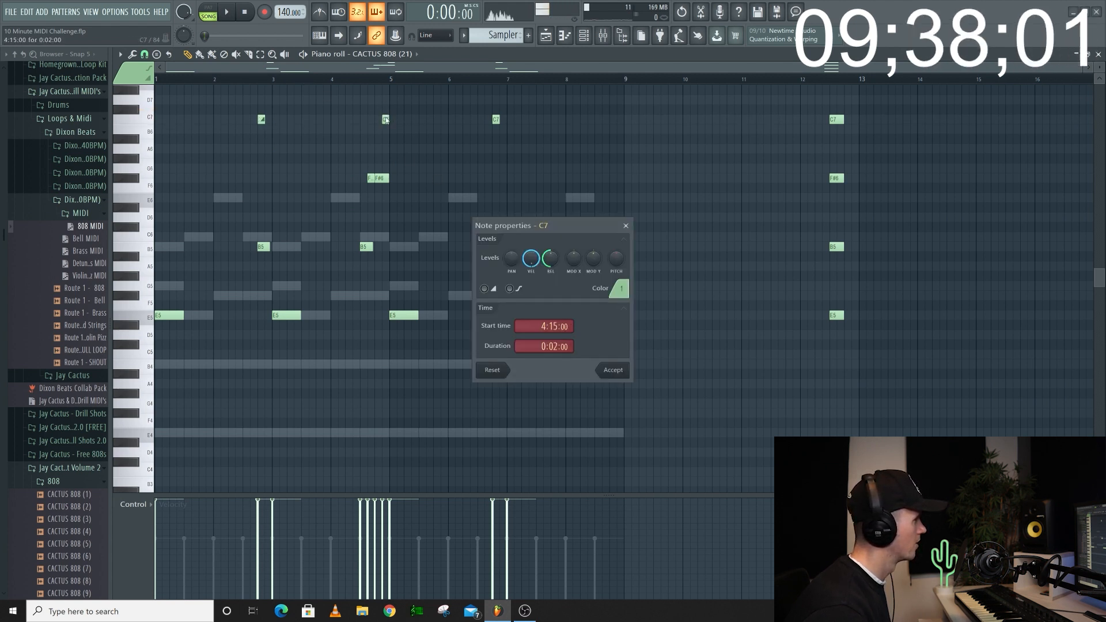
{"action": "left_click", "coordinate": [628, 376]}
Step: Delete the stray stacked notes in bar 12 and make the bar 6 C7 and first bar 4 F#6 slide notes
{"action": "mouse_move", "coordinate": [881, 107]}
{"action": "left_mouse_down"}
{"action": "mouse_move", "coordinate": [769, 426]}
{"action": "mouse_move", "coordinate": [772, 418]}
{"action": "left_mouse_up"}
{"action": "key", "text": "Delete"}
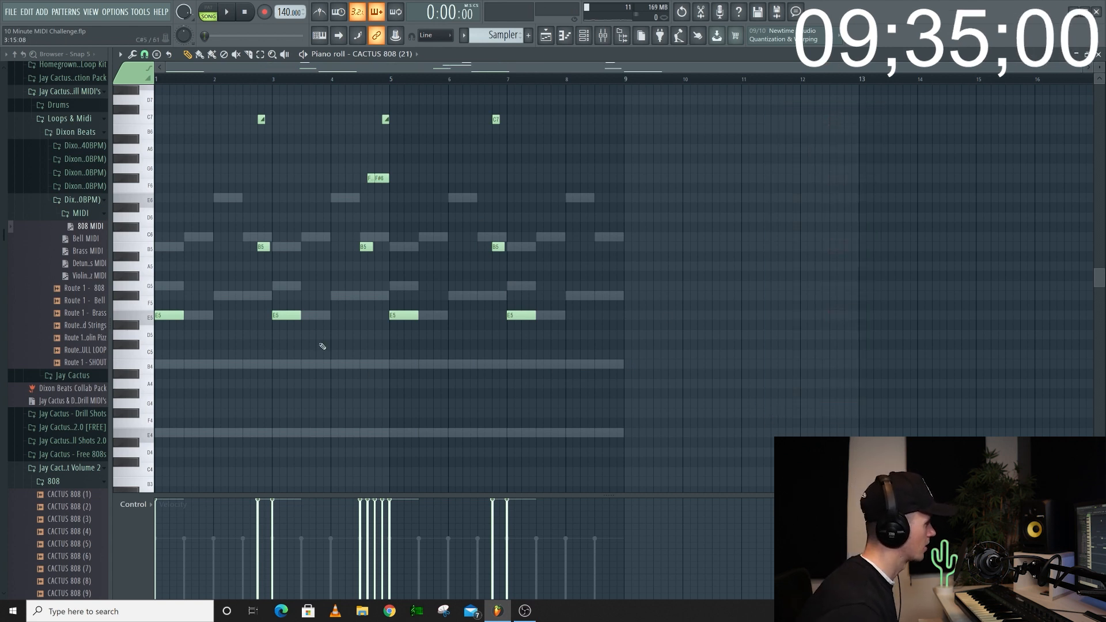
{"action": "scroll", "coordinate": [349, 365], "scroll_direction": "up", "scroll_amount": 2}
{"action": "double_click", "coordinate": [609, 120]}
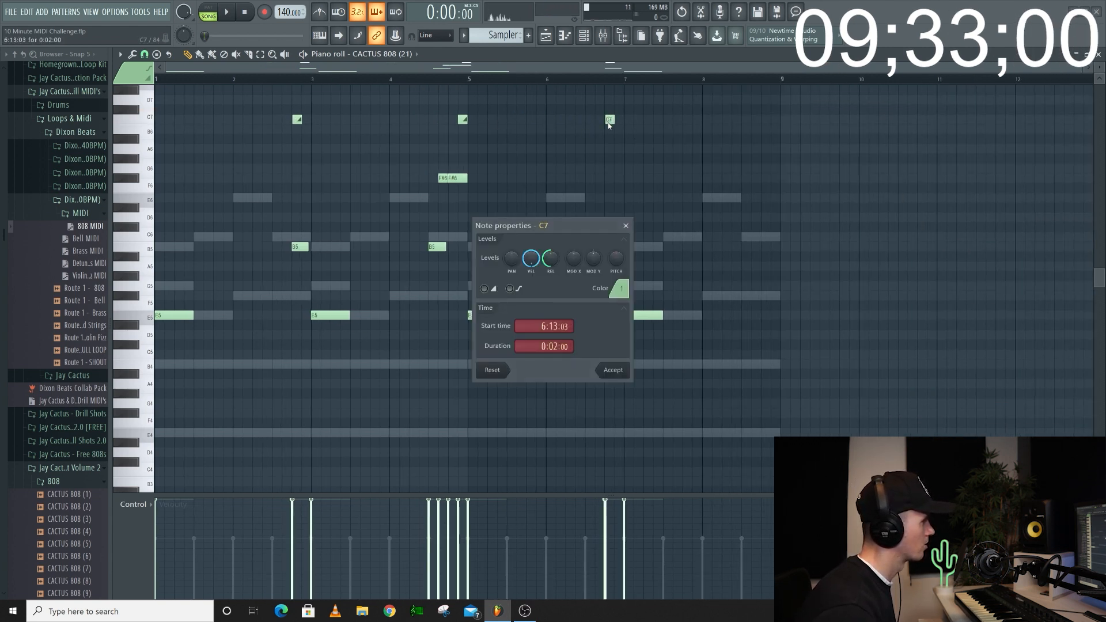
{"action": "left_click", "coordinate": [629, 377]}
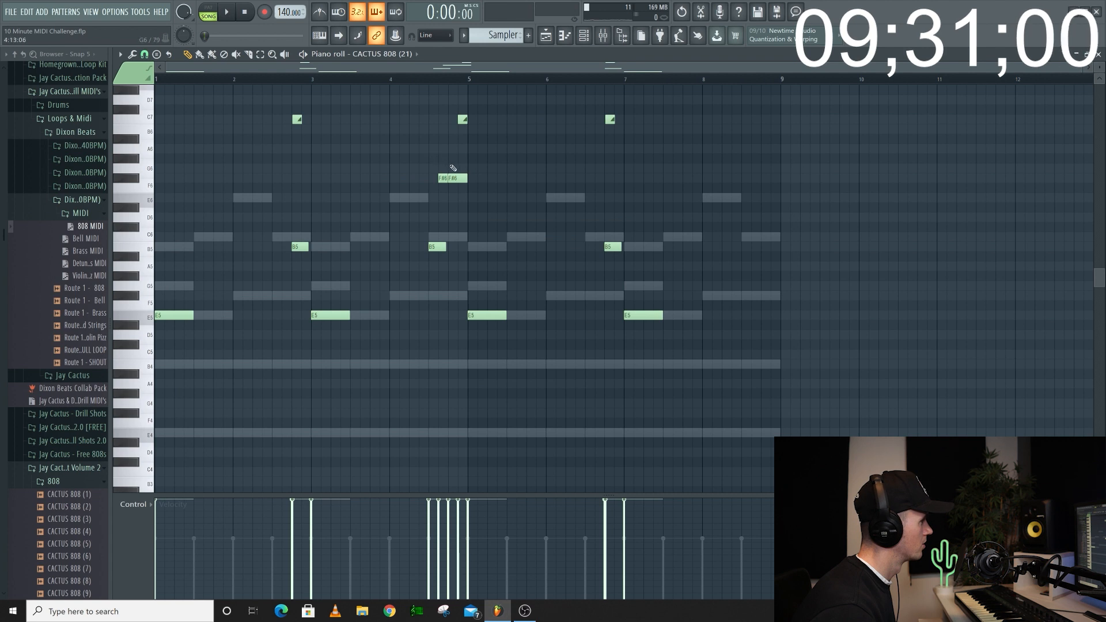
{"action": "double_click", "coordinate": [444, 178]}
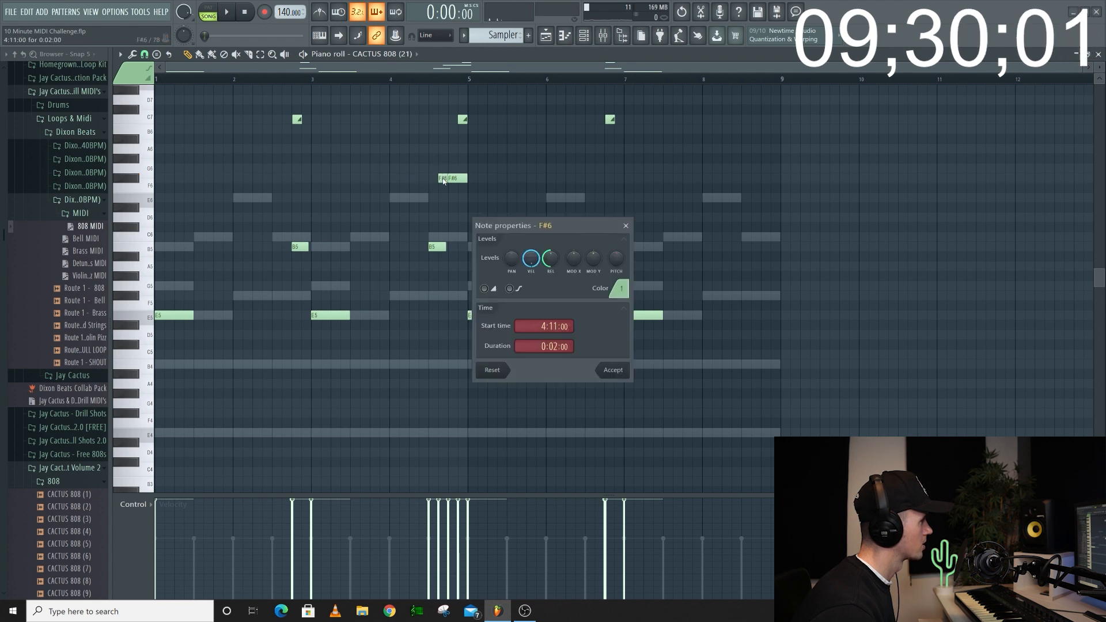
{"action": "left_click", "coordinate": [613, 369]}
Step: Enable the volume envelope of the CACTUS 808 (21) channel and adjust its hold and sustain
{"action": "left_click", "coordinate": [584, 35]}
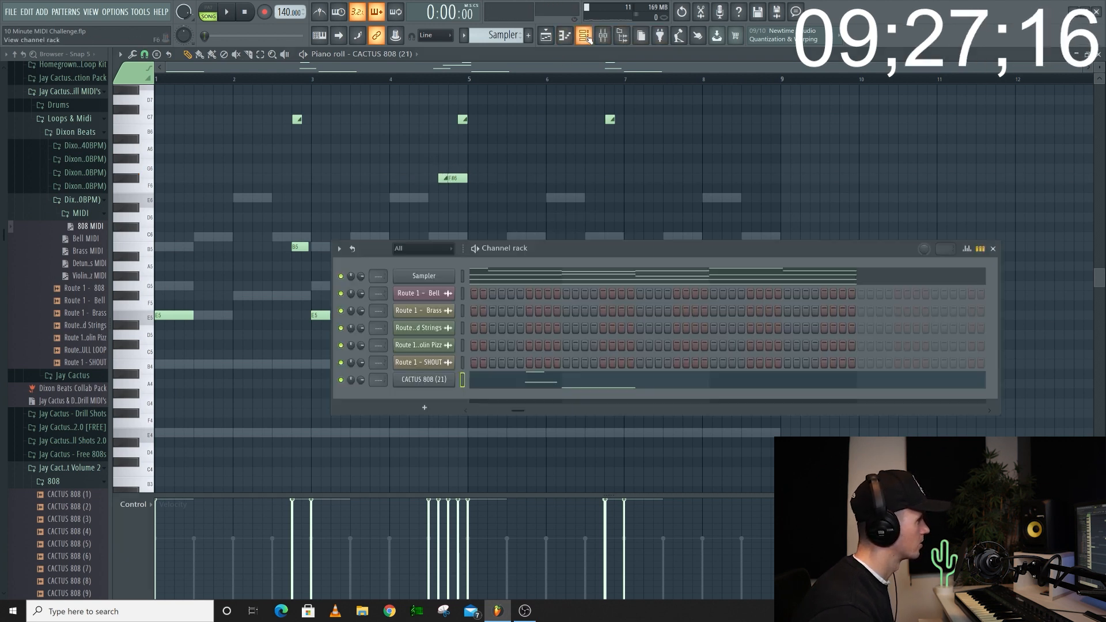
{"action": "left_click", "coordinate": [448, 379]}
{"action": "left_click", "coordinate": [57, 68]}
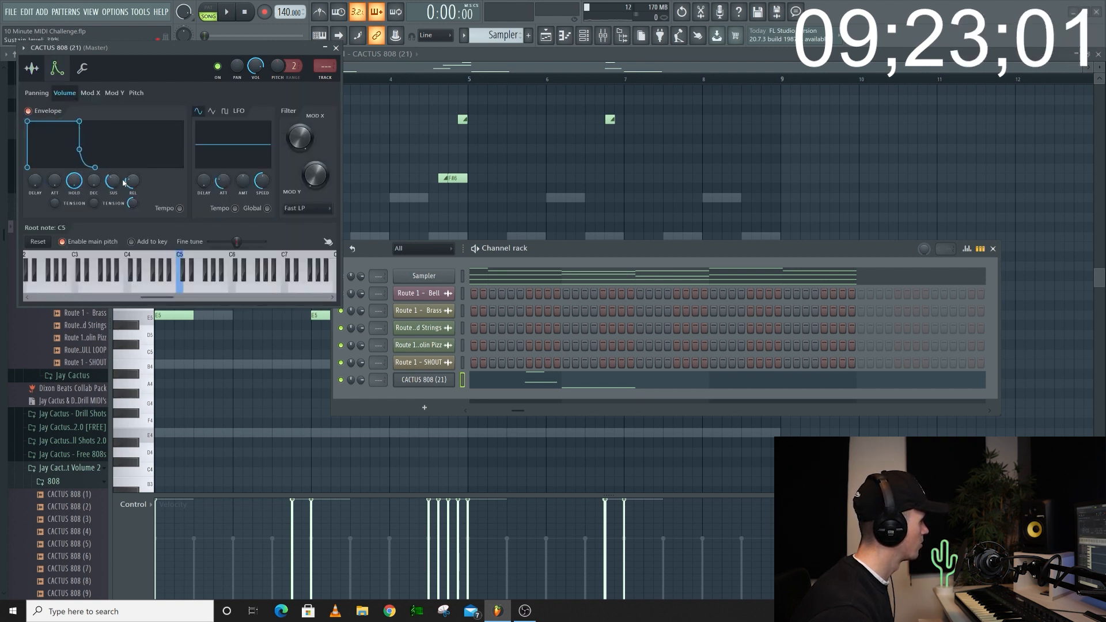
{"action": "left_click", "coordinate": [335, 47]}
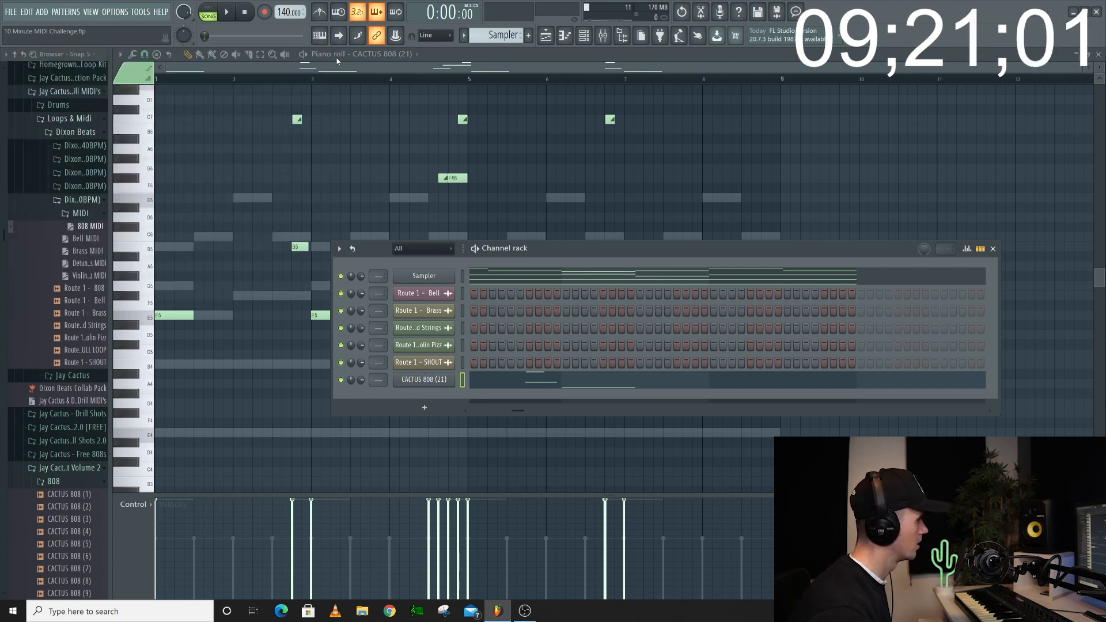
{"action": "key", "text": "F6"}
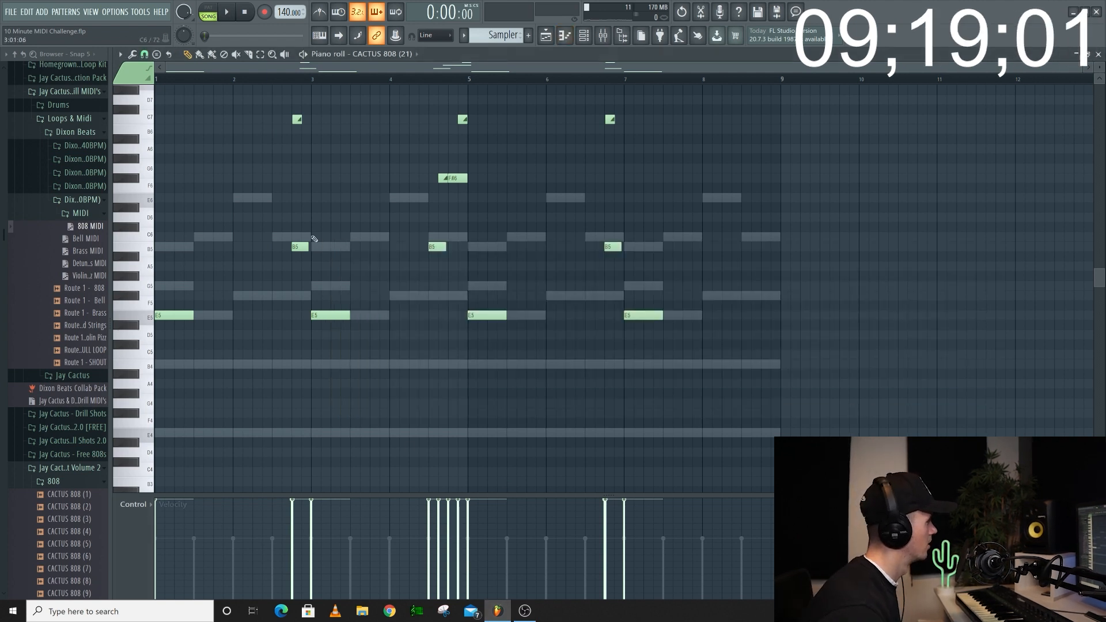
Step: Shorten the C7 slide note in bar 2, start it slightly further into the bar, and play the song
{"action": "scroll", "coordinate": [285, 119], "scroll_direction": "up", "scroll_amount": 5}
{"action": "left_click_drag", "start_coordinate": [292, 119], "coordinate": [309, 118]}
{"action": "key", "text": "space"}
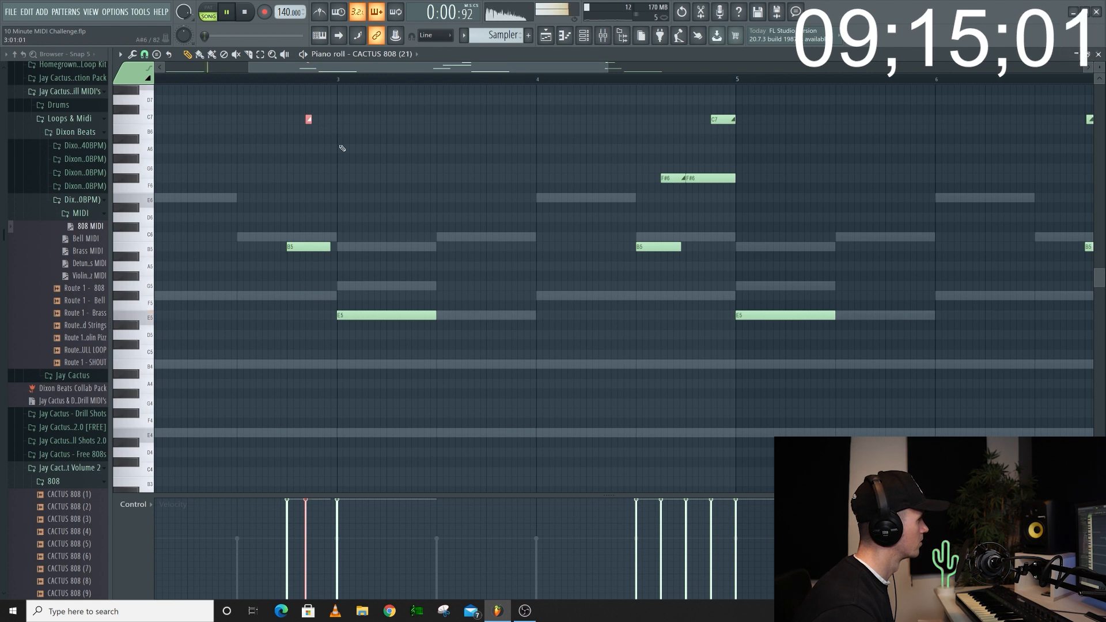
Step: Lengthen the B5 notes in bars 2 and 4 and shorten the first F#6 and the C7 slide notes in bar 4
{"action": "left_click_drag", "start_coordinate": [329, 247], "coordinate": [340, 248]}
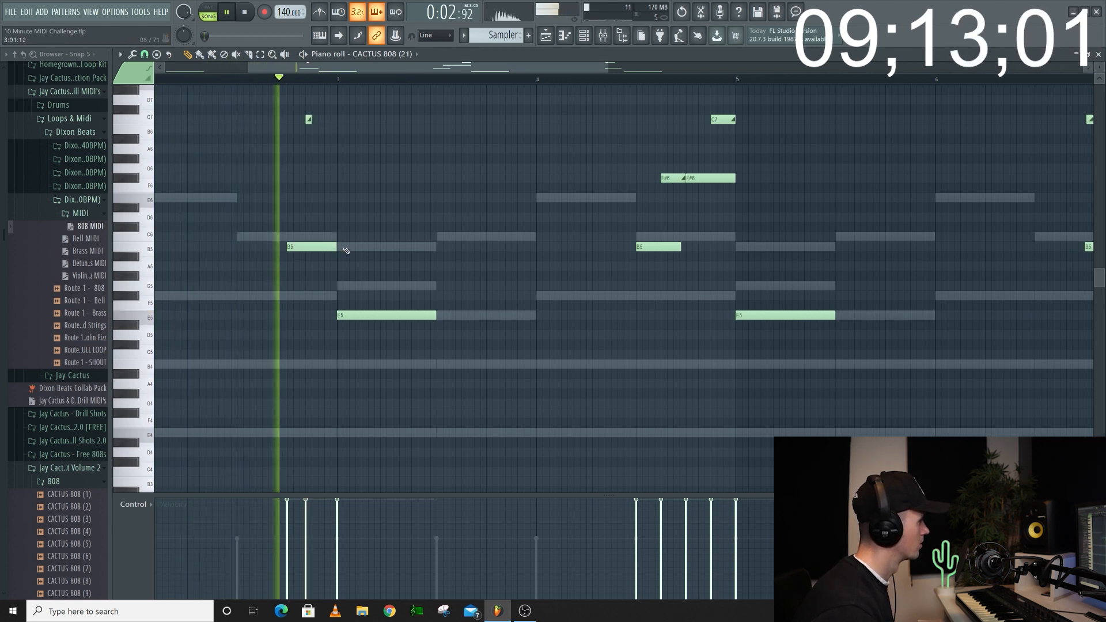
{"action": "scroll", "coordinate": [637, 234], "scroll_direction": "down", "scroll_amount": 2}
{"action": "scroll", "coordinate": [671, 187], "scroll_direction": "up", "scroll_amount": 3}
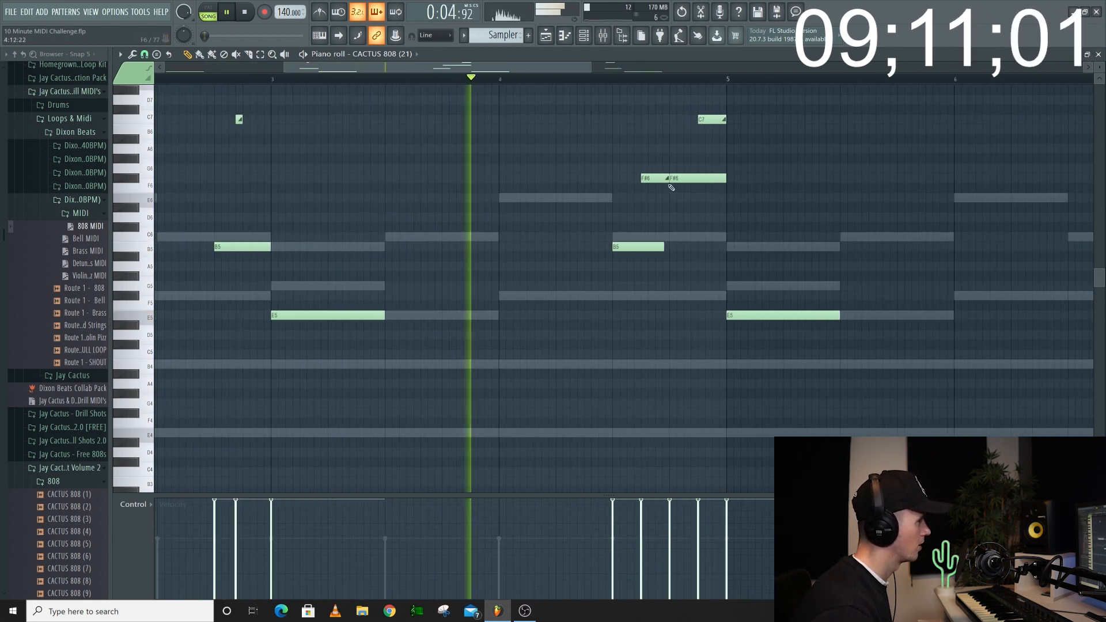
{"action": "left_click_drag", "start_coordinate": [668, 180], "coordinate": [646, 180]}
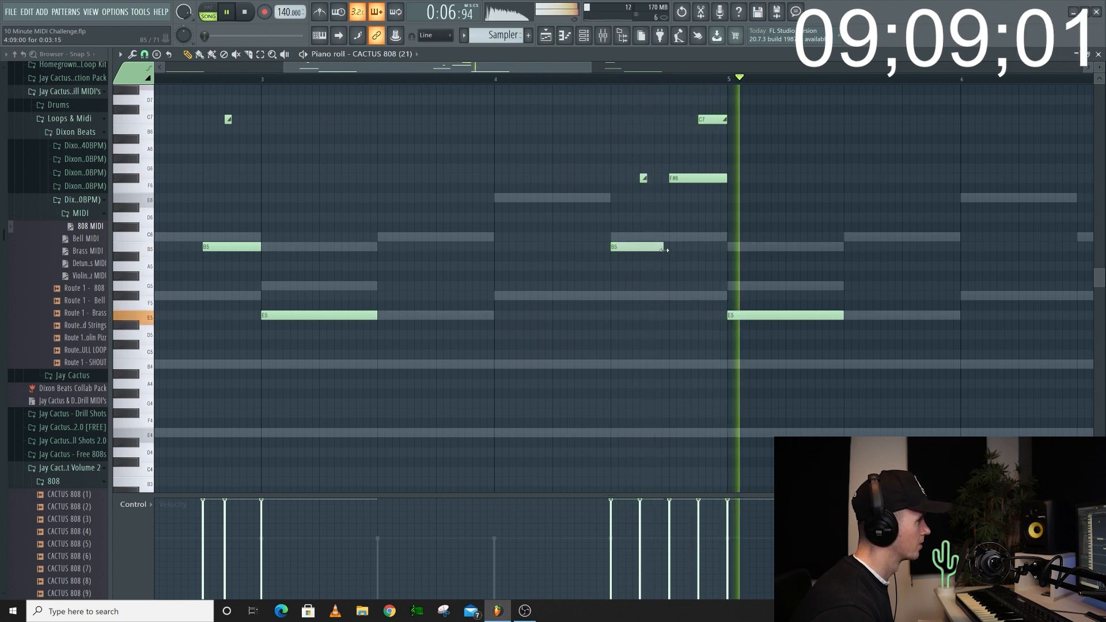
{"action": "left_click_drag", "start_coordinate": [666, 250], "coordinate": [672, 249]}
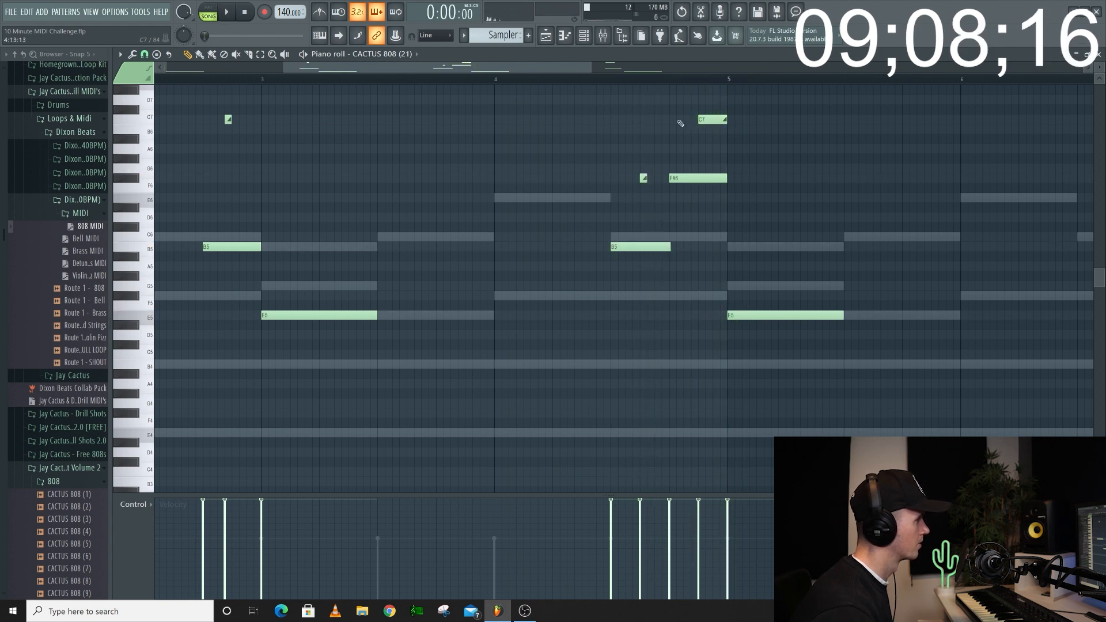
{"action": "left_click", "coordinate": [611, 88]}
Step: Reposition and shorten the C7 slide note in bar 6 and extend that bar's B5 note to the end of the bar
{"action": "scroll", "coordinate": [731, 233], "scroll_direction": "down", "scroll_amount": 2}
{"action": "scroll", "coordinate": [708, 228], "scroll_direction": "up", "scroll_amount": 2}
{"action": "left_click_drag", "start_coordinate": [764, 121], "coordinate": [789, 121]}
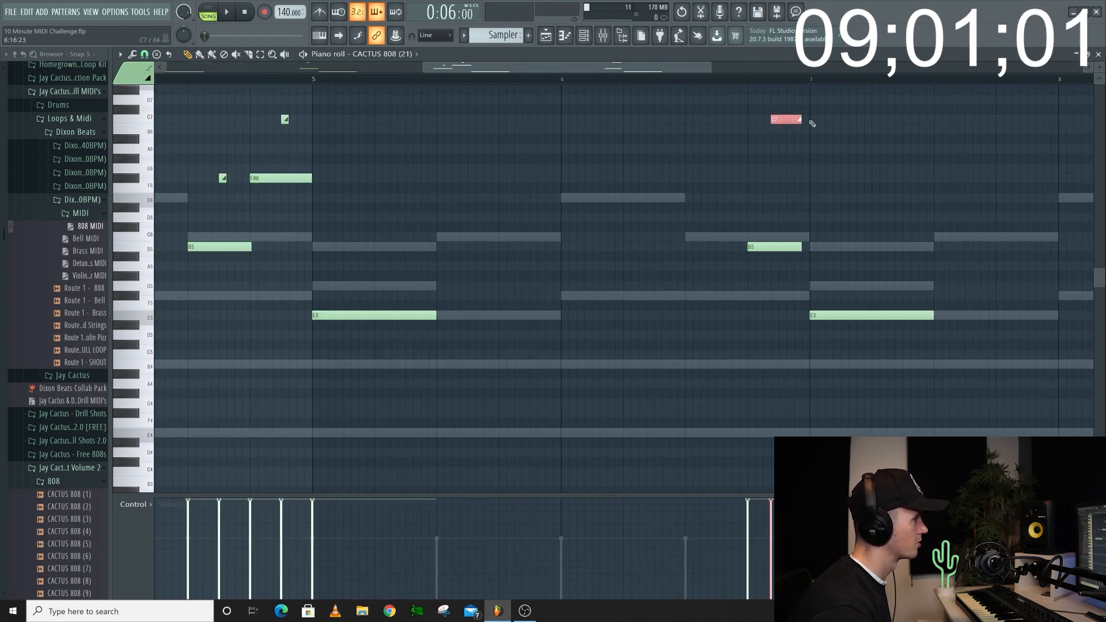
{"action": "left_click", "coordinate": [754, 81]}
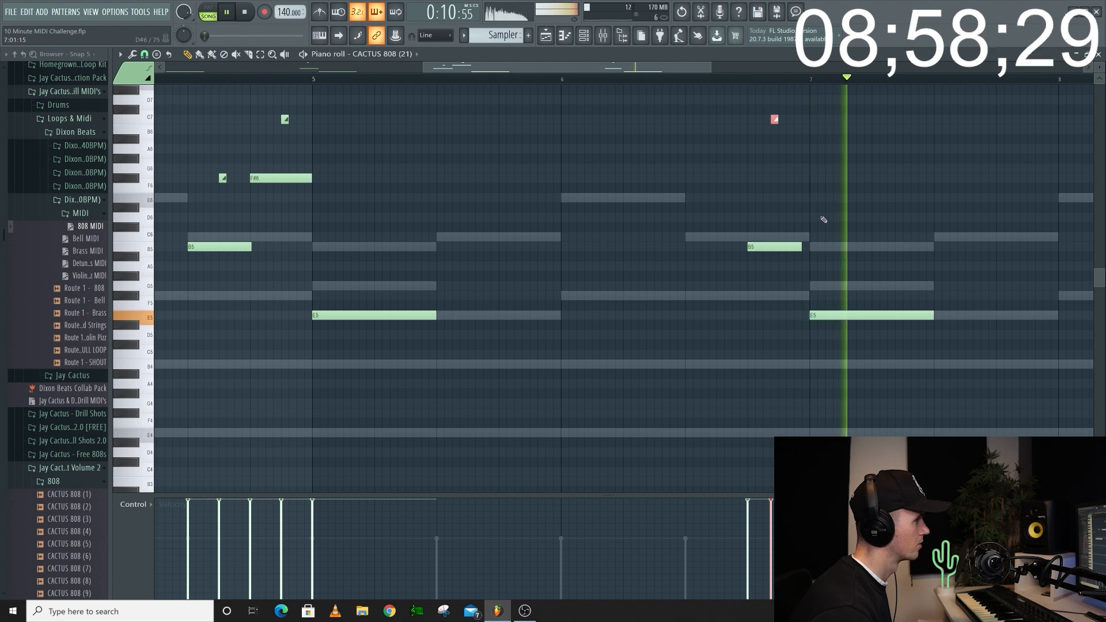
{"action": "scroll", "coordinate": [790, 237], "scroll_direction": "down", "scroll_amount": 2}
{"action": "key", "text": "space"}
{"action": "scroll", "coordinate": [784, 316], "scroll_direction": "up", "scroll_amount": 3}
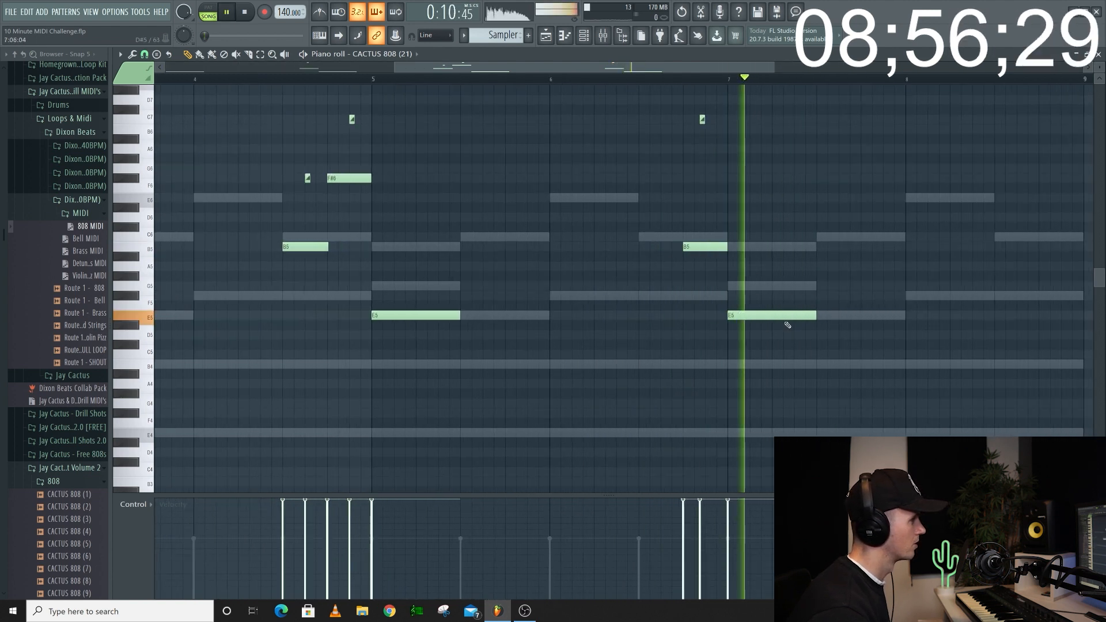
Step: Add short slide notes above the E5 hits in bar 8: C7 over the first, E6 over the second and third
{"action": "scroll", "coordinate": [772, 315], "scroll_direction": "down", "scroll_amount": 2}
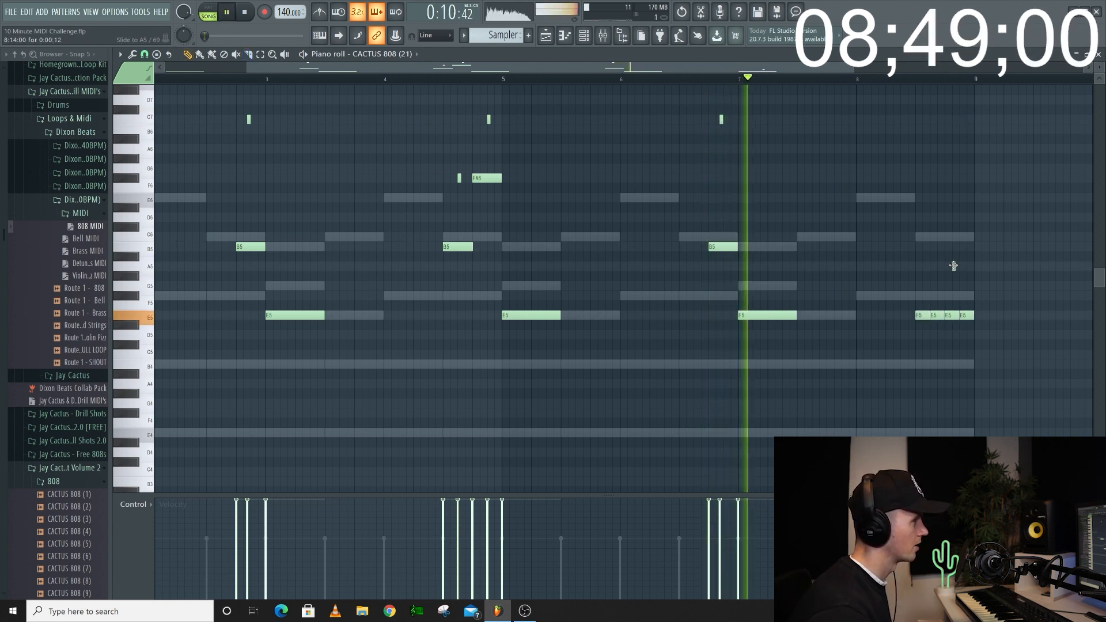
{"action": "left_click", "coordinate": [955, 266]}
{"action": "scroll", "coordinate": [951, 260], "scroll_direction": "up", "scroll_amount": 2}
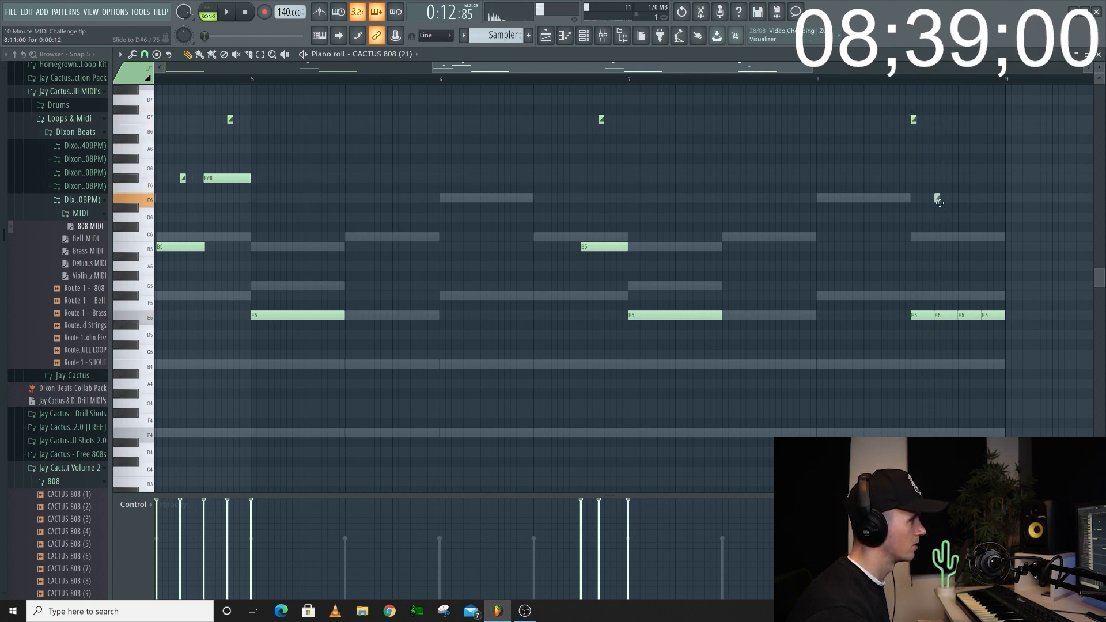
{"action": "scroll", "coordinate": [937, 199], "scroll_direction": "up", "scroll_amount": 3}
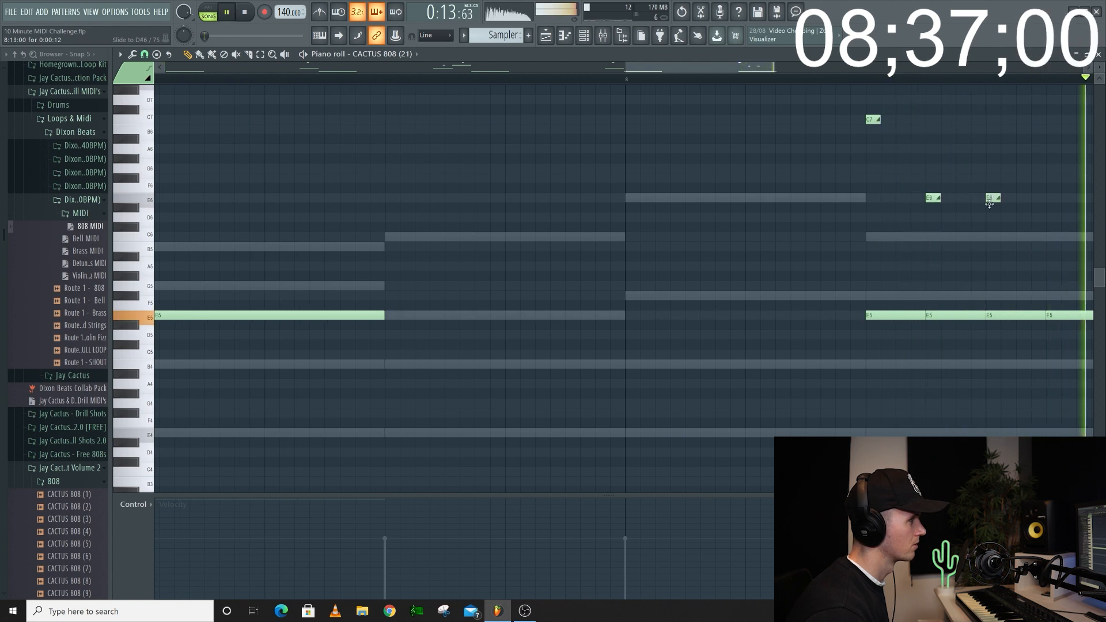
{"action": "scroll", "coordinate": [990, 206], "scroll_direction": "down", "scroll_amount": 3}
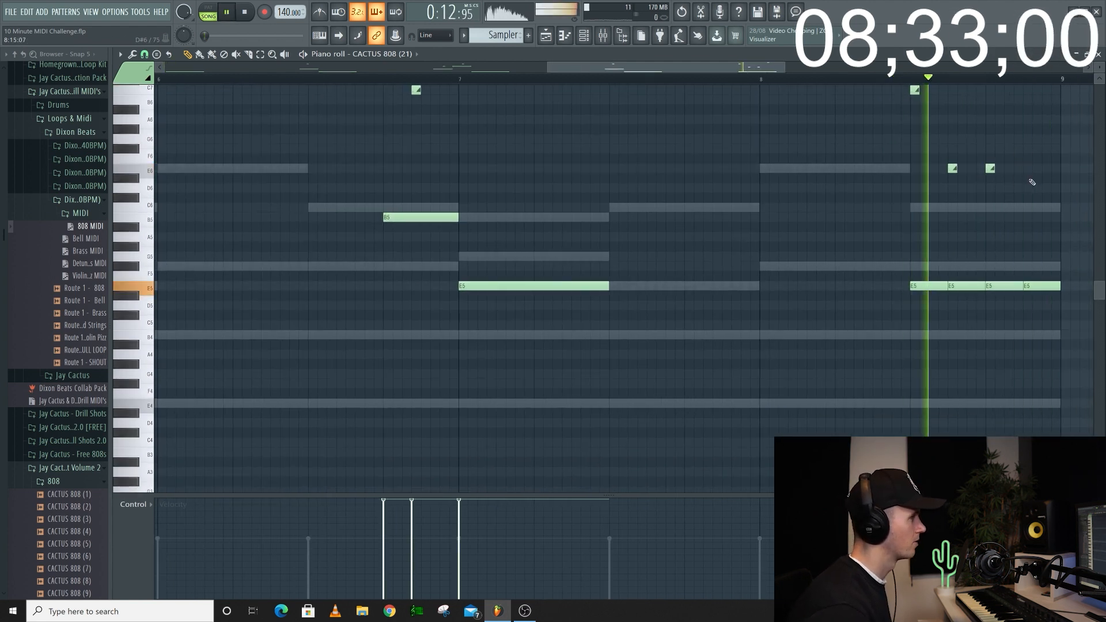
Step: Add an E7 slide note over the last E5 hit of bar 8 and slightly lower the velocity of the C7, E7 and F#6 notes
{"action": "scroll", "coordinate": [701, 277], "scroll_direction": "down", "scroll_amount": 6}
{"action": "key", "text": "space"}
{"action": "left_click_drag", "start_coordinate": [808, 193], "coordinate": [261, 282]}
{"action": "key", "text": "space"}
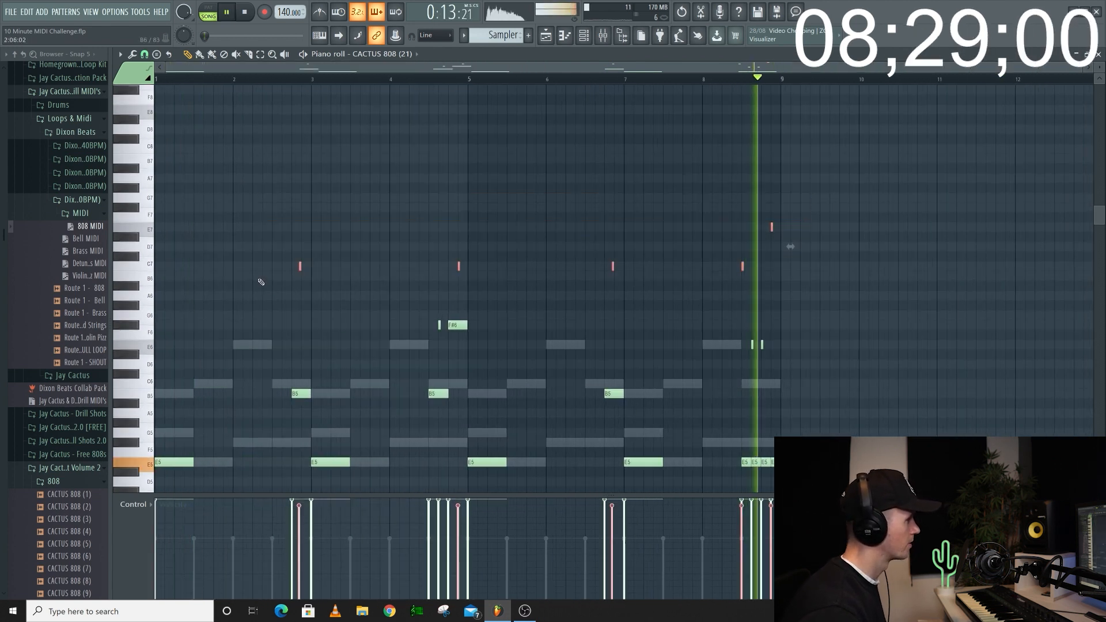
{"action": "scroll", "coordinate": [409, 324], "scroll_direction": "up", "scroll_amount": 3}
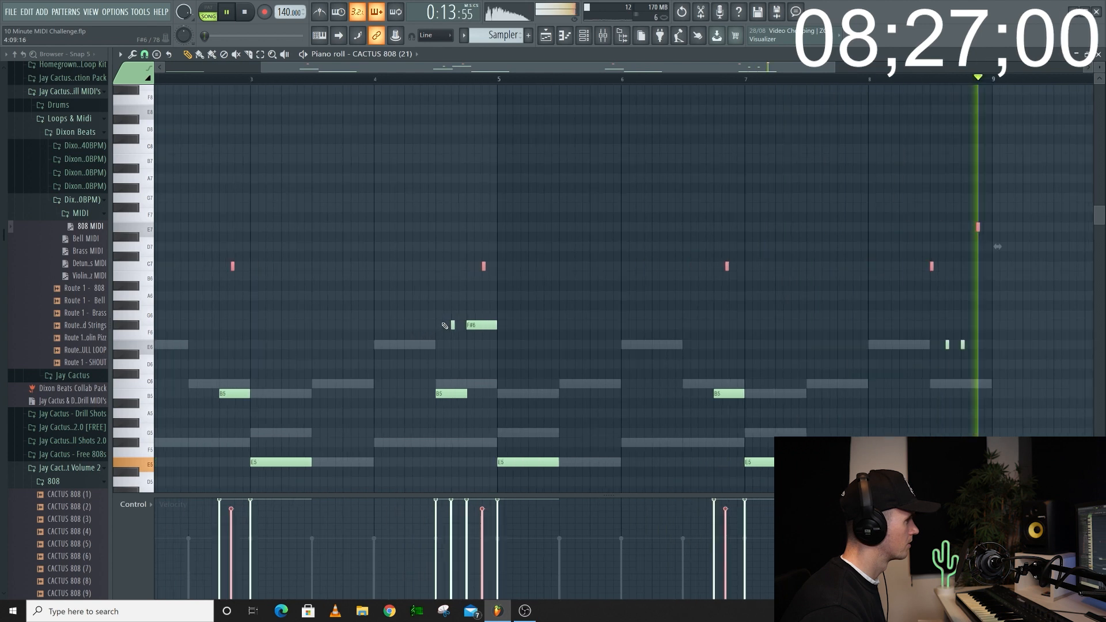
{"action": "left_click", "coordinate": [440, 325]}
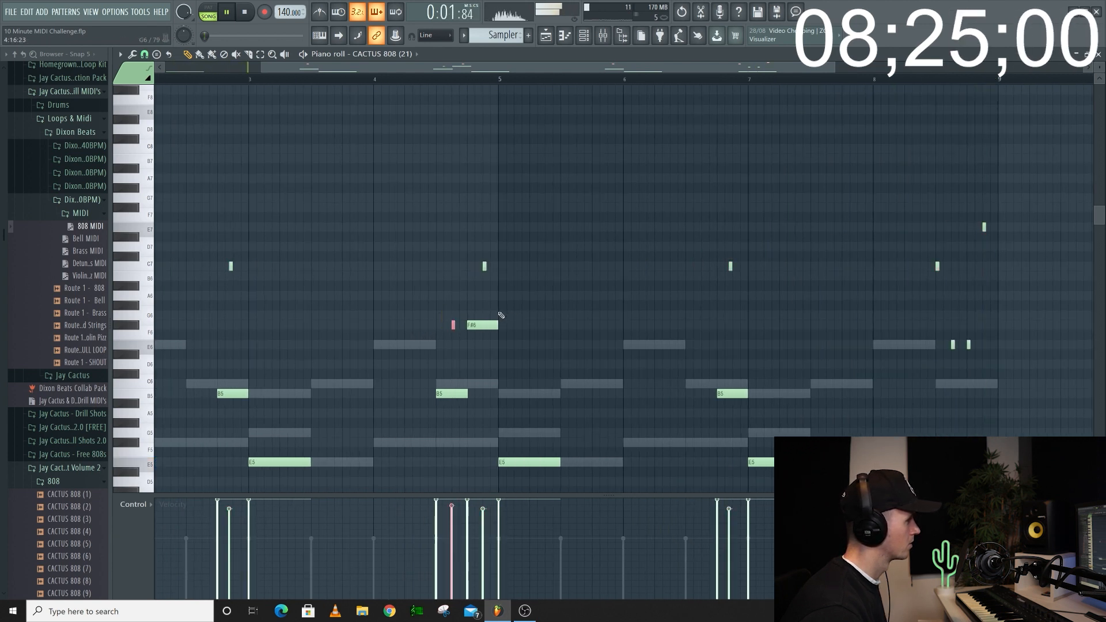
{"action": "scroll", "coordinate": [590, 263], "scroll_direction": "down", "scroll_amount": 3}
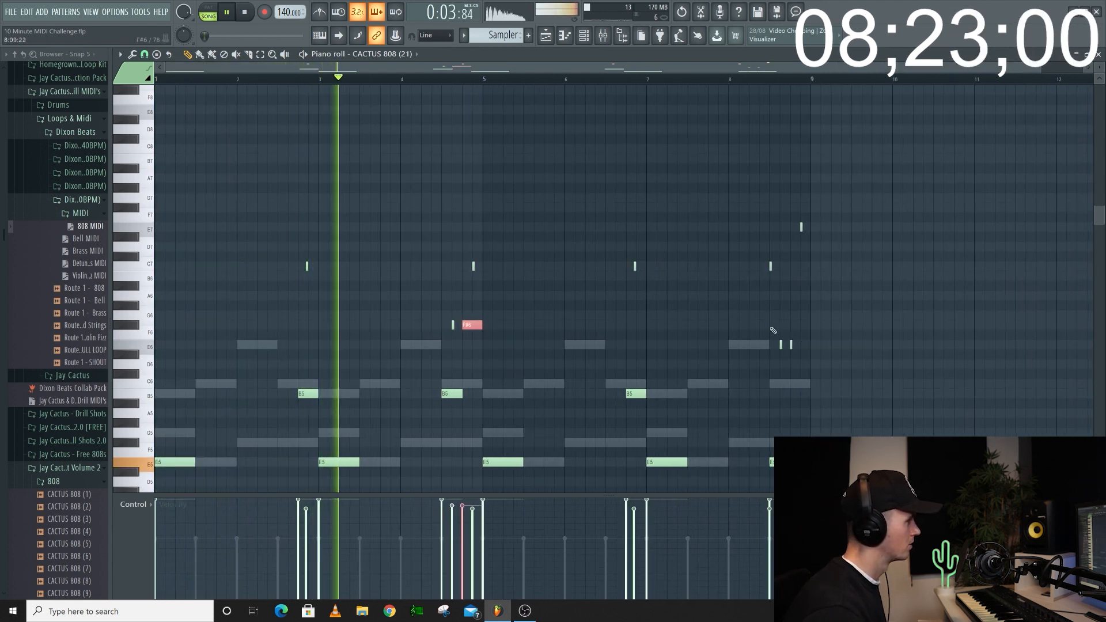
Step: Add CACTUS KICK (14) from the Kicks folder of the Volume 2 drum kit as a new channel
{"action": "left_click", "coordinate": [584, 36]}
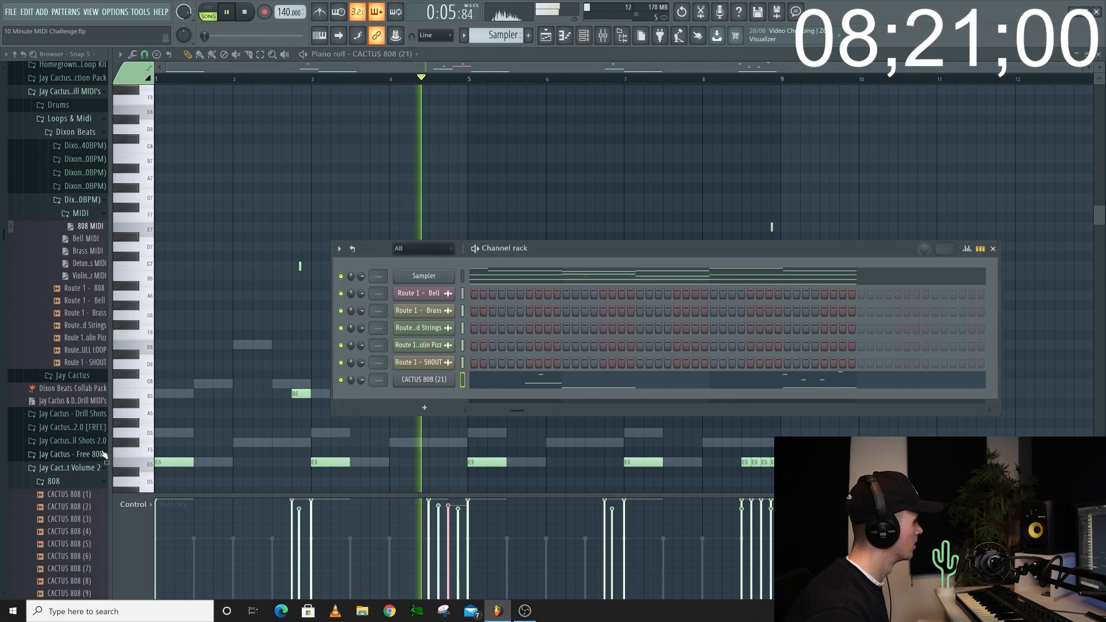
{"action": "scroll", "coordinate": [104, 455], "scroll_direction": "down", "scroll_amount": 5}
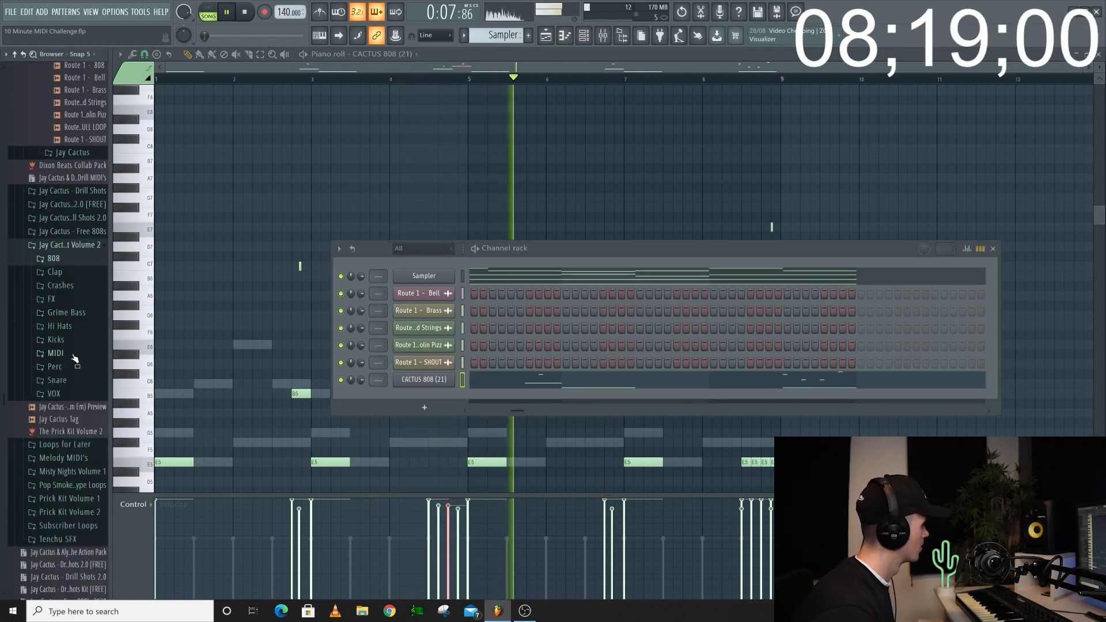
{"action": "left_click", "coordinate": [66, 339]}
{"action": "scroll", "coordinate": [78, 368], "scroll_direction": "down", "scroll_amount": 4}
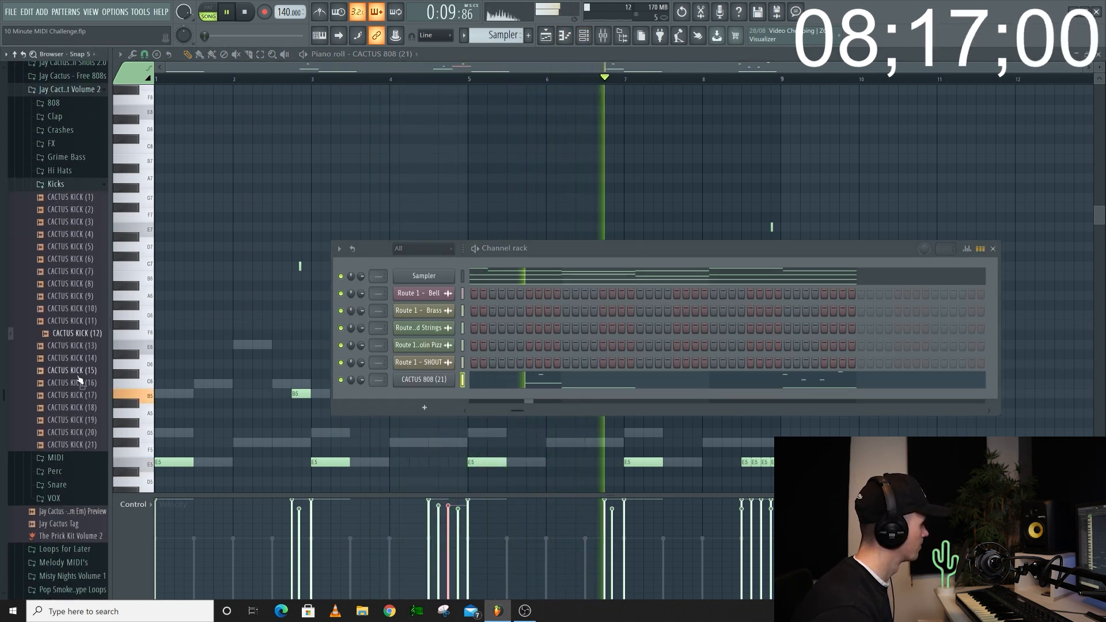
{"action": "left_click", "coordinate": [83, 360]}
{"action": "left_click_drag", "start_coordinate": [80, 363], "coordinate": [464, 379]}
{"action": "key", "text": "space"}
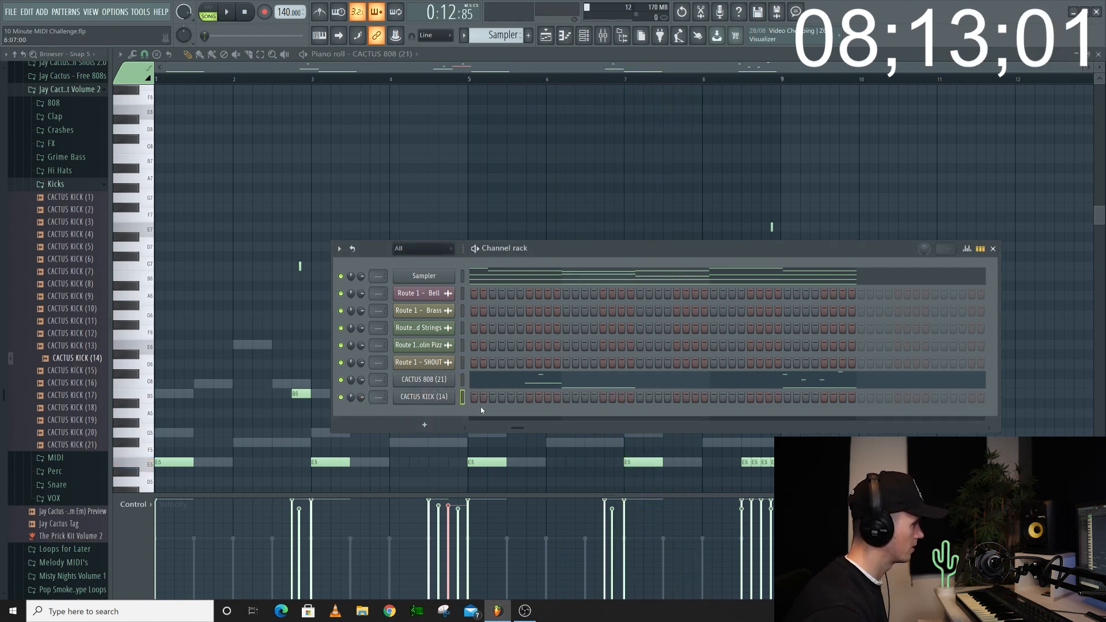
Step: Copy the 808 notes into the CACTUS KICK (14) piano roll and delete all the slide notes there
{"action": "left_click_drag", "start_coordinate": [518, 431], "coordinate": [477, 432]}
{"action": "key", "text": "F7"}
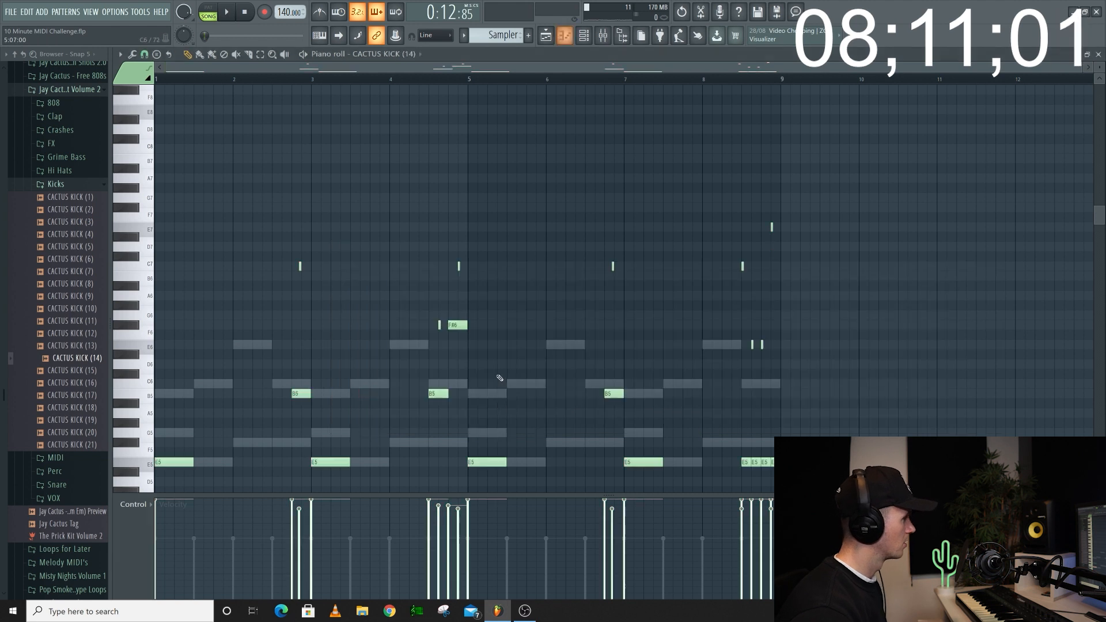
{"action": "left_click_drag", "start_coordinate": [808, 202], "coordinate": [171, 279]}
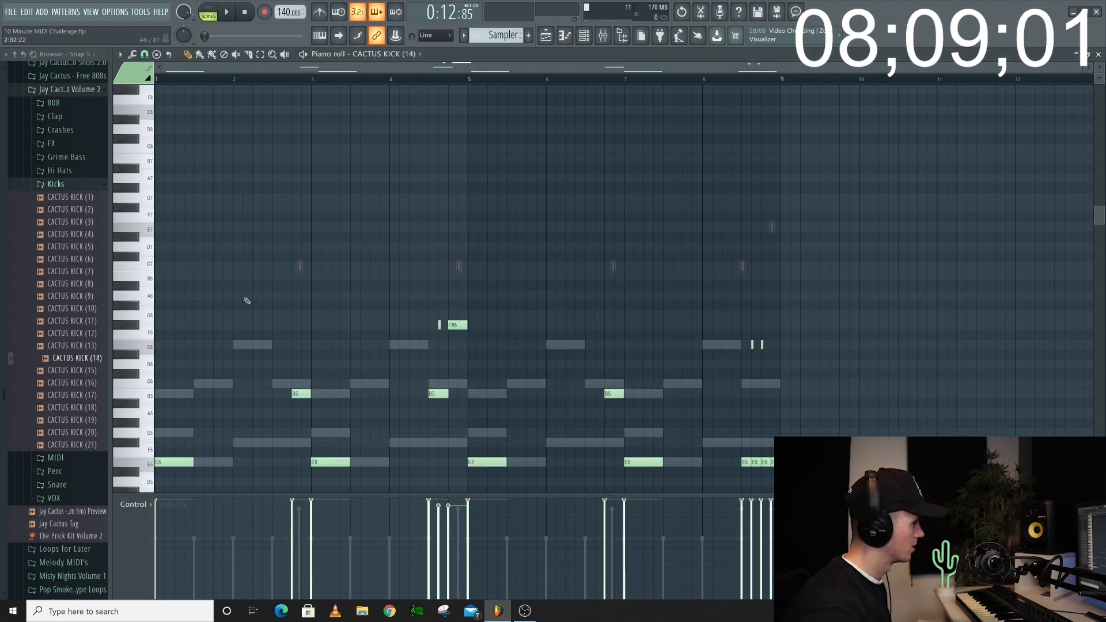
{"action": "scroll", "coordinate": [761, 294], "scroll_direction": "down", "scroll_amount": 3}
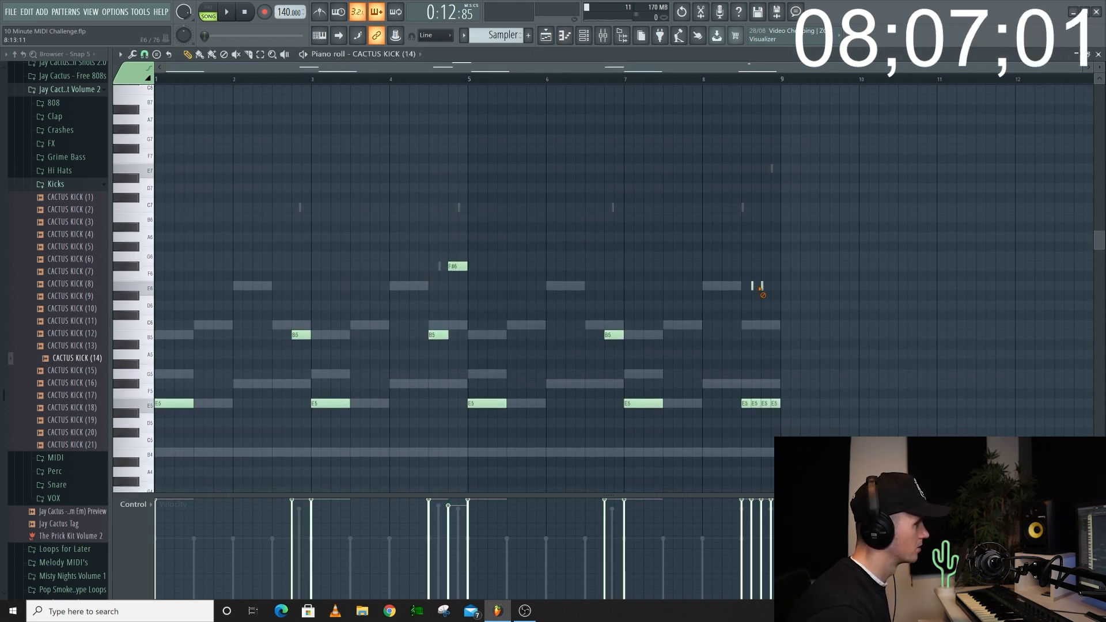
{"action": "scroll", "coordinate": [345, 218], "scroll_direction": "down", "scroll_amount": 3}
Step: Limit all the kick notes to the single key C5, shorten them to brief hits, and play the song
{"action": "key", "text": "ctrl+a"}
{"action": "key", "text": "alt+k"}
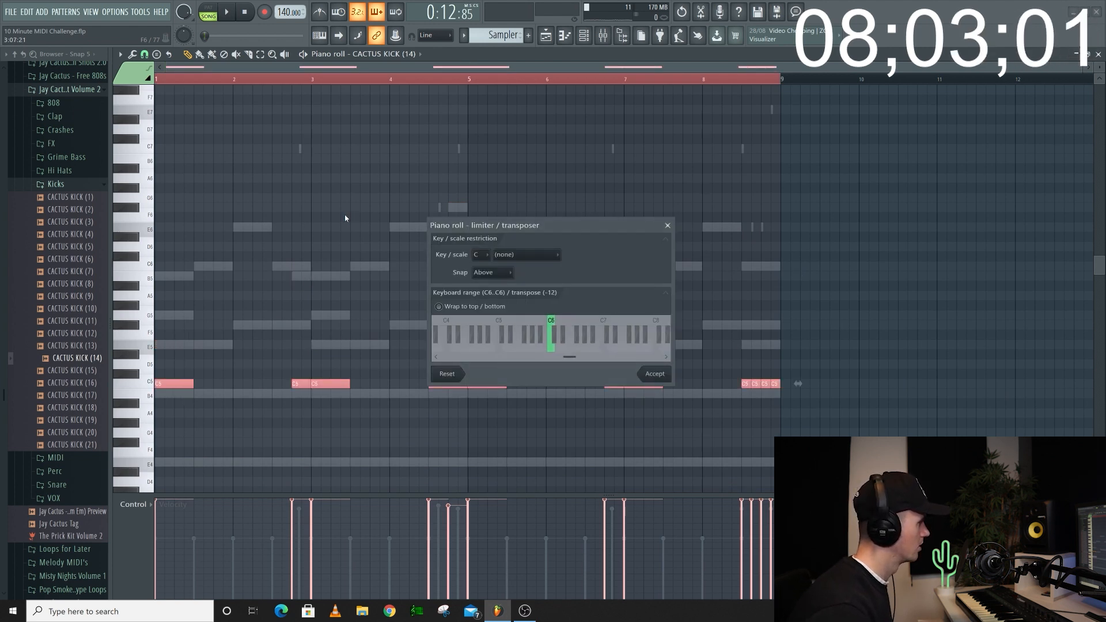
{"action": "left_click", "coordinate": [656, 376]}
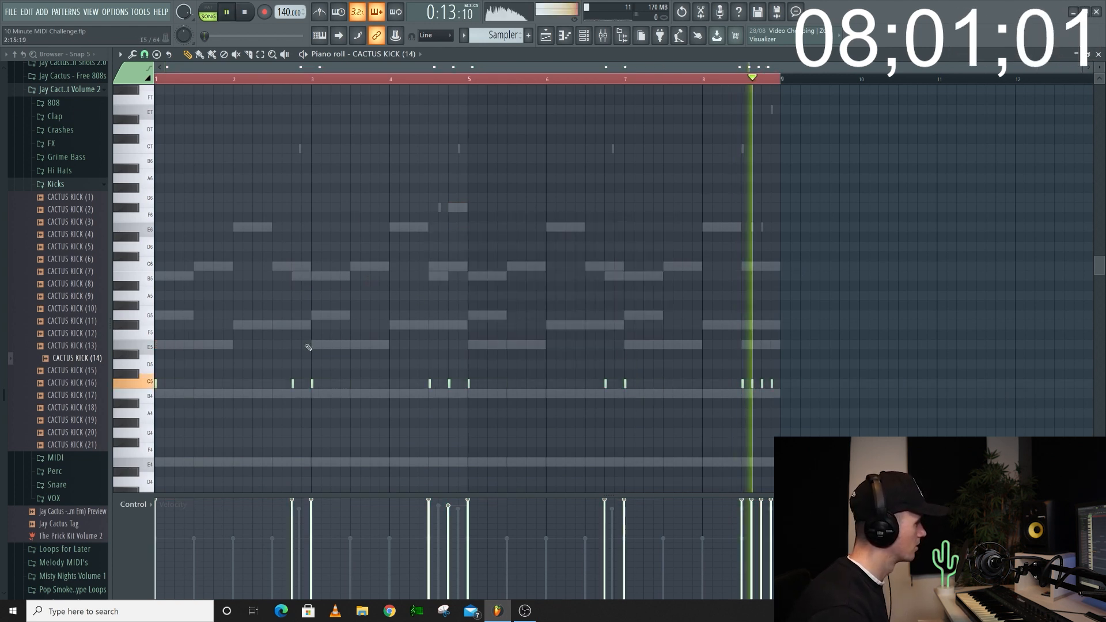
{"action": "key", "text": "space"}
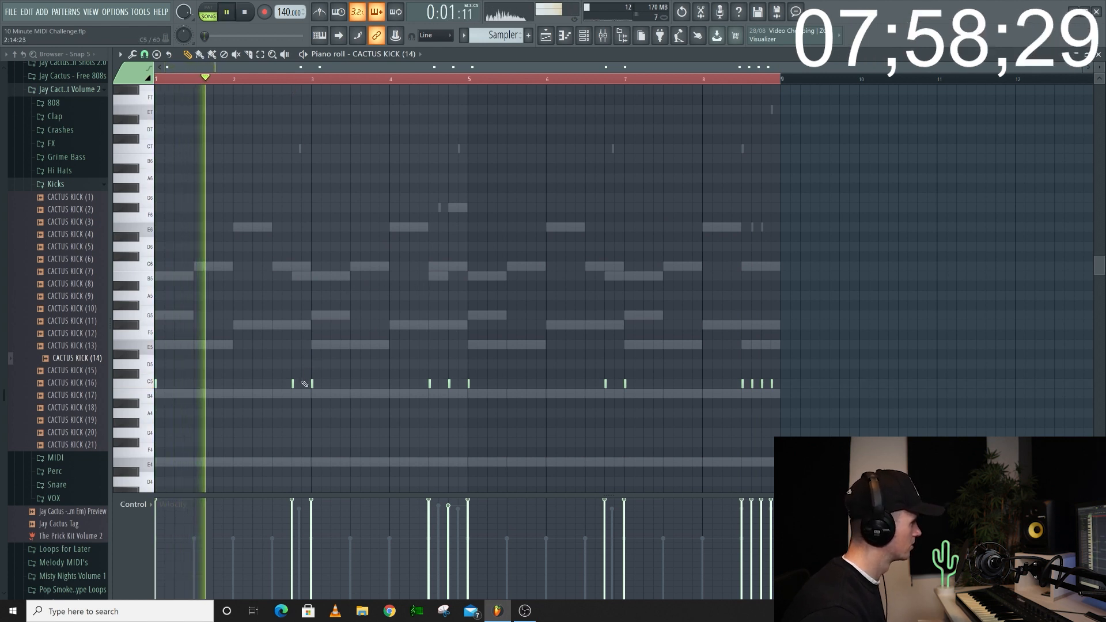
Step: Move the late kick in bar 2 two steps later and delete the second kick in bar 4
{"action": "left_click_drag", "start_coordinate": [292, 384], "coordinate": [302, 384]}
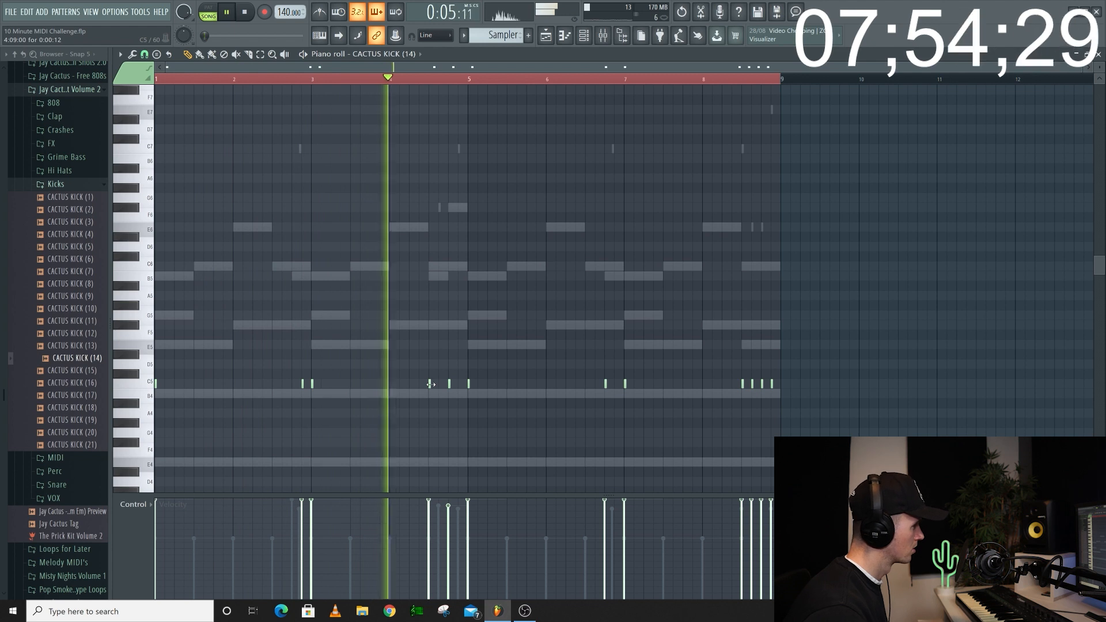
{"action": "right_click", "coordinate": [451, 385]}
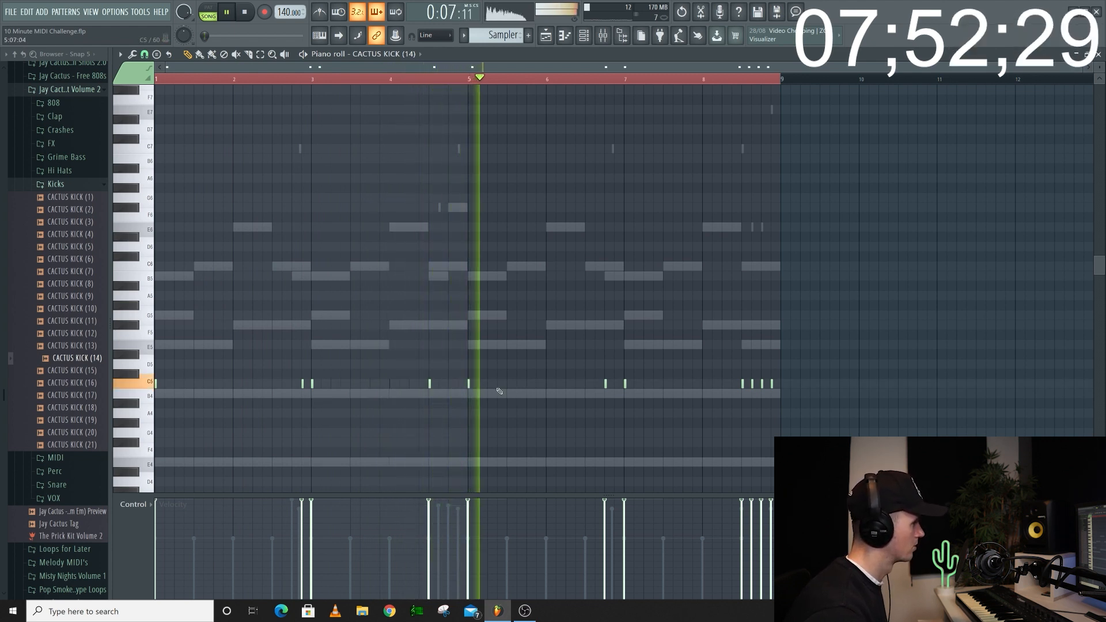
Step: Move the late bar 6 kick two steps later; in bar 8, remove the two middle kicks and add one on the last step
{"action": "scroll", "coordinate": [616, 401], "scroll_direction": "up", "scroll_amount": 2}
{"action": "scroll", "coordinate": [616, 400], "scroll_direction": "up", "scroll_amount": 1}
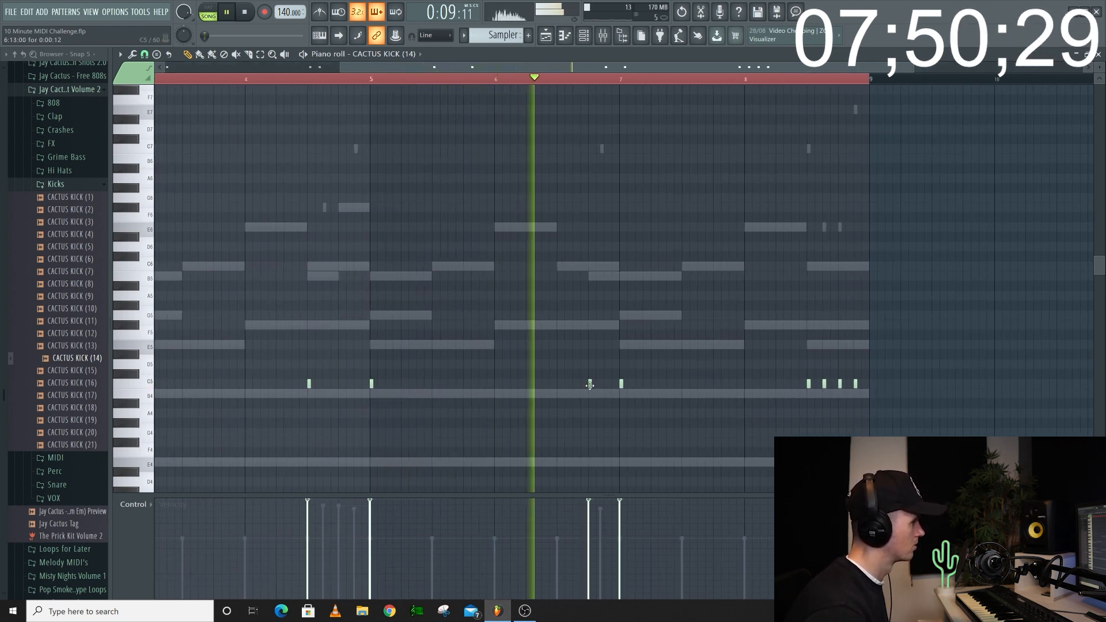
{"action": "left_click_drag", "start_coordinate": [590, 384], "coordinate": [605, 386]}
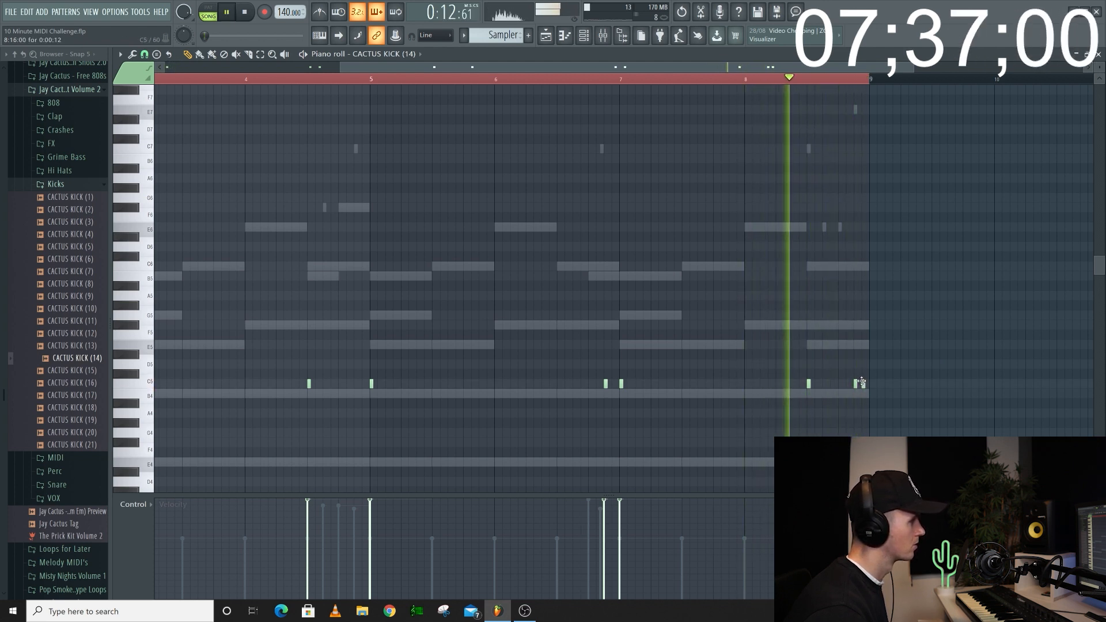
Step: Preview sounds in the kit's Snare folder and add CACTUS SNARE (21) as a new channel
{"action": "left_click", "coordinate": [594, 39]}
{"action": "key", "text": "space"}
{"action": "scroll", "coordinate": [77, 327], "scroll_direction": "down", "scroll_amount": 4}
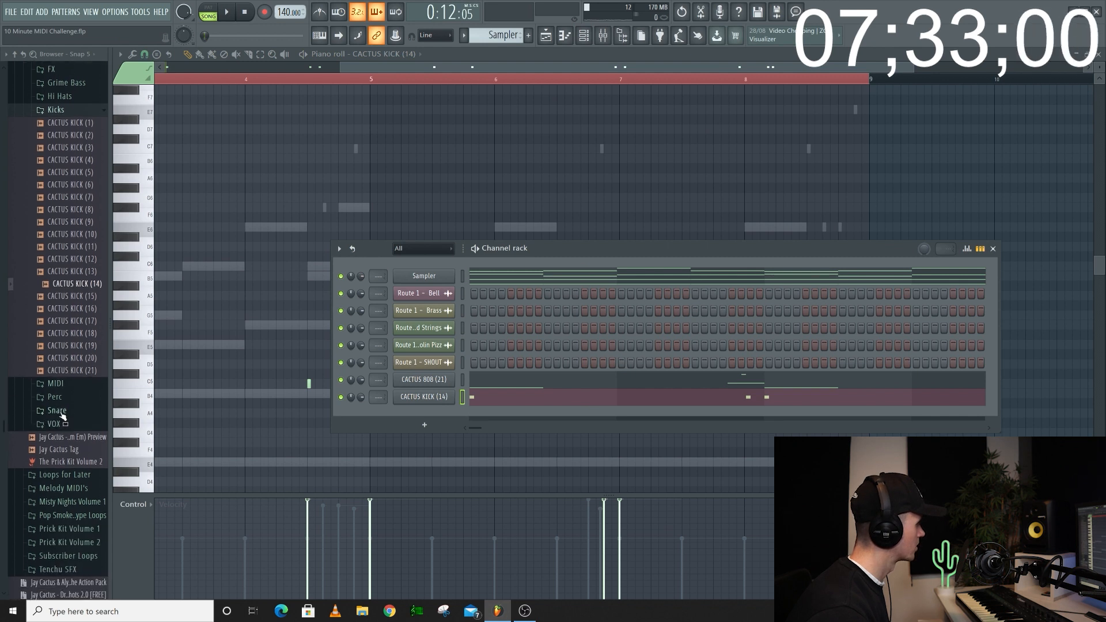
{"action": "left_click", "coordinate": [63, 333]}
{"action": "left_click", "coordinate": [73, 469]}
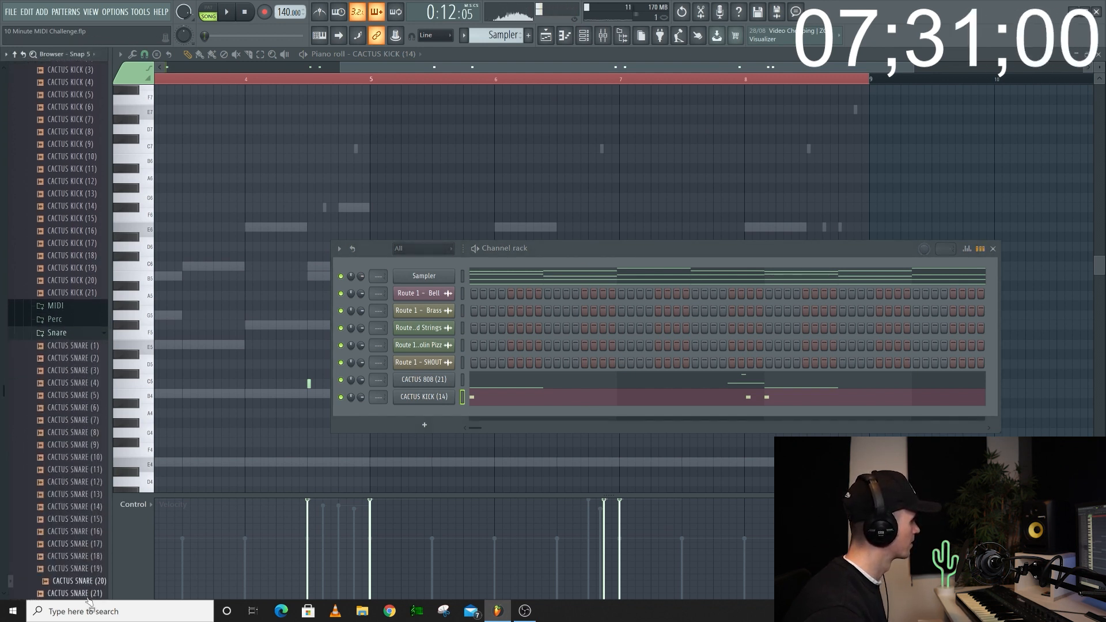
{"action": "scroll", "coordinate": [93, 599], "scroll_direction": "down", "scroll_amount": 3}
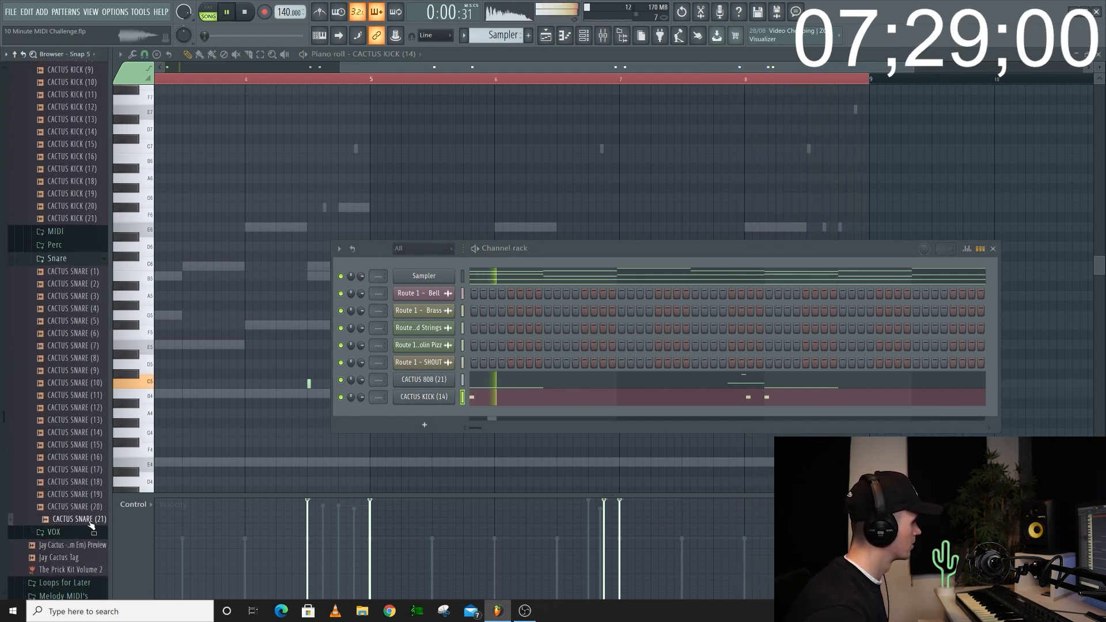
{"action": "left_click_drag", "start_coordinate": [436, 425], "coordinate": [471, 430]}
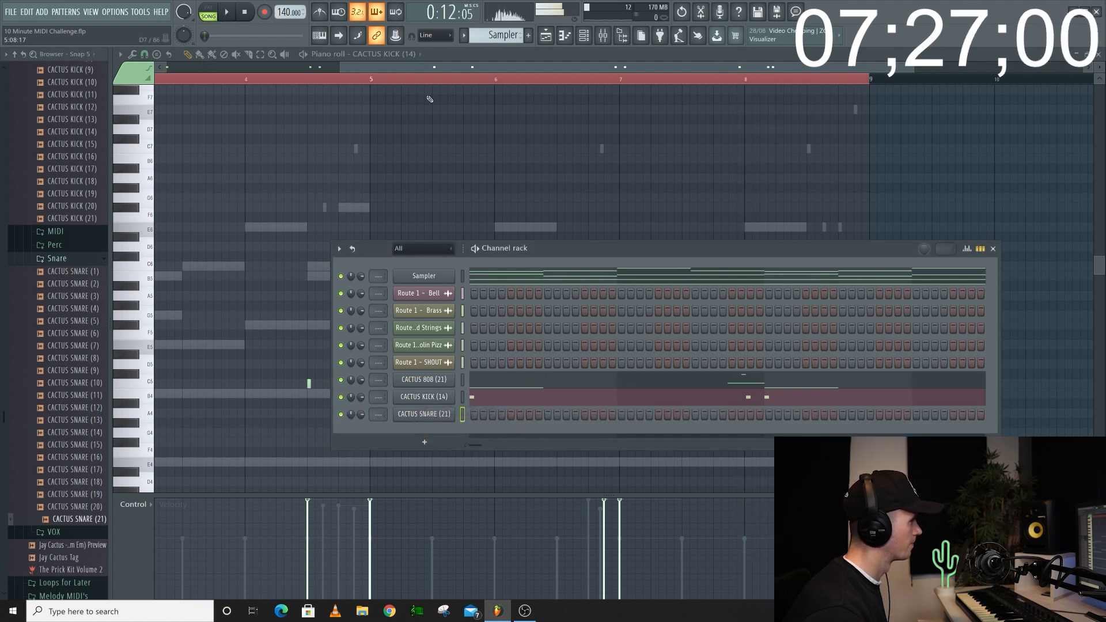
Step: Place CACTUS SNARE (21) hits through bar 7, on step 9 of odd bars and step 13 of even bars
{"action": "left_click", "coordinate": [548, 414]}
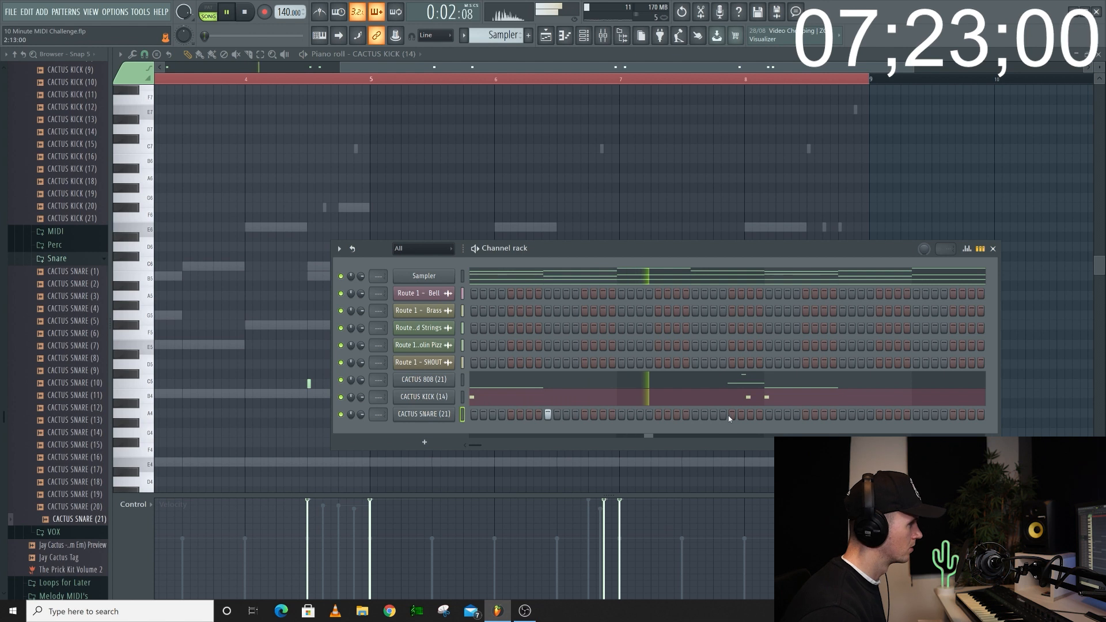
{"action": "left_click", "coordinate": [676, 415]}
{"action": "left_click", "coordinate": [870, 415]}
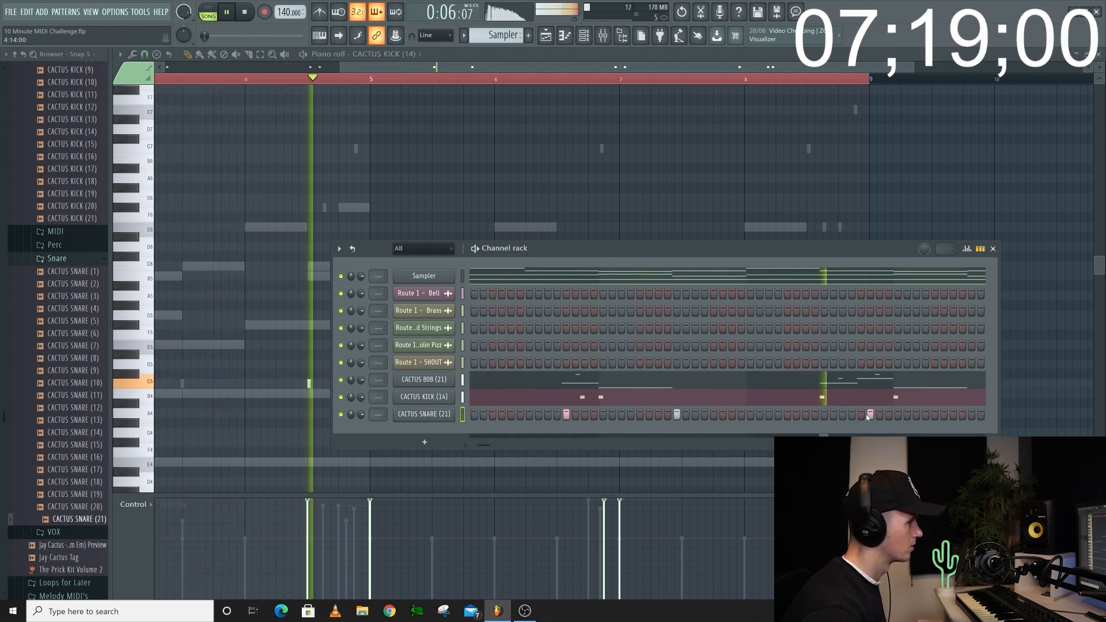
{"action": "left_click", "coordinate": [868, 415]}
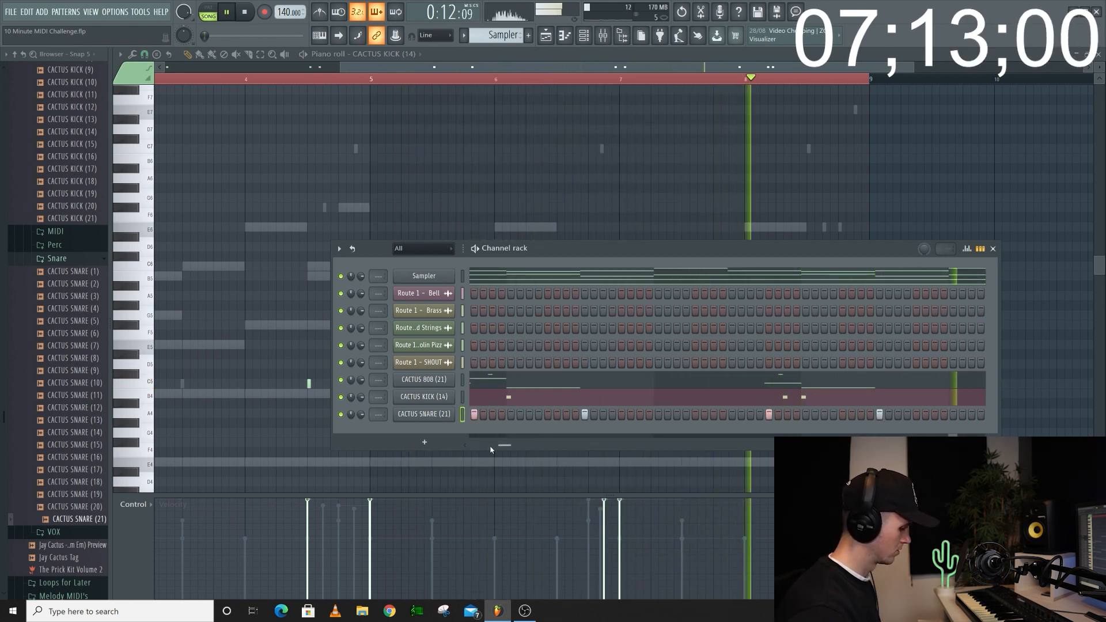
Step: Play the section from bar 7 and add snare notes on C5 at step 15 of bar 7 and step 13 of bar 8
{"action": "key", "text": "F6"}
{"action": "key", "text": "space"}
{"action": "left_click", "coordinate": [622, 84]}
{"action": "key", "text": "space"}
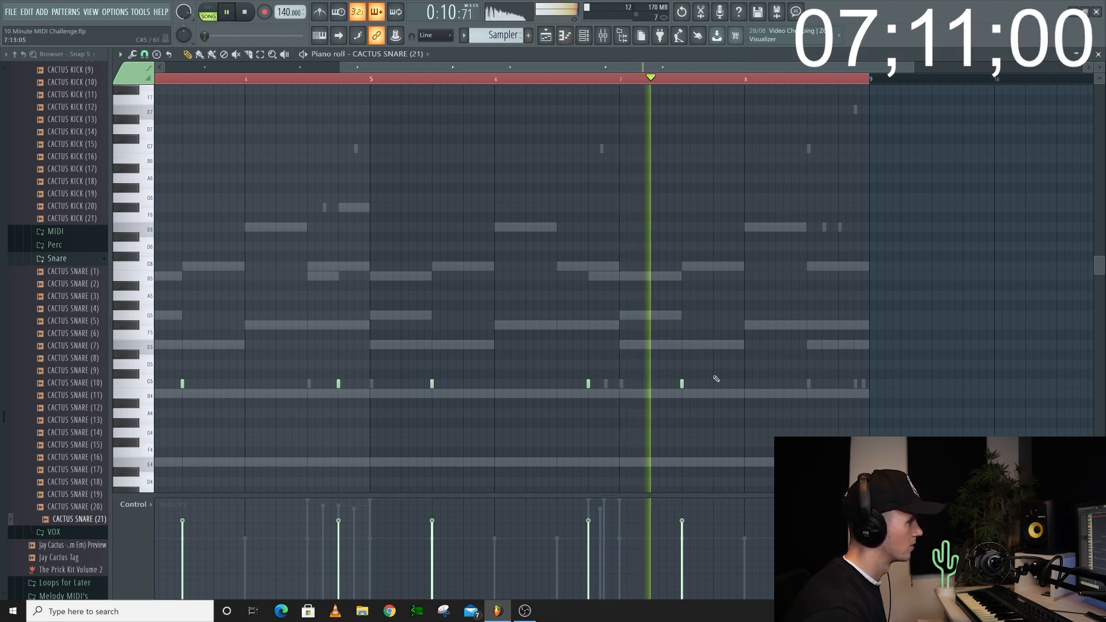
{"action": "scroll", "coordinate": [714, 381], "scroll_direction": "up", "scroll_amount": 2}
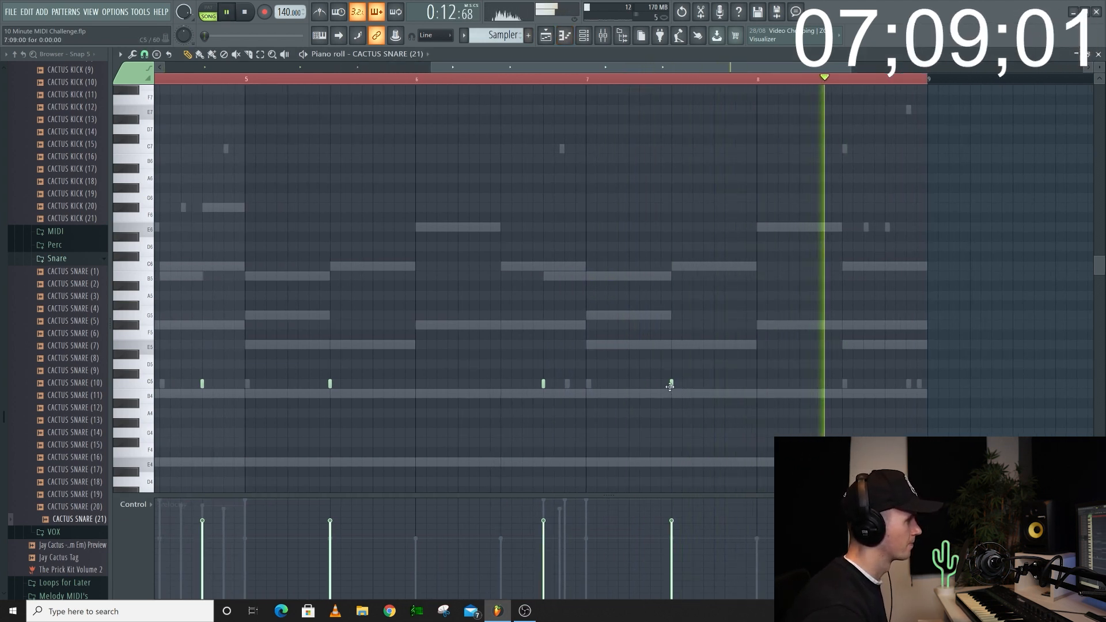
{"action": "left_click", "coordinate": [735, 383]}
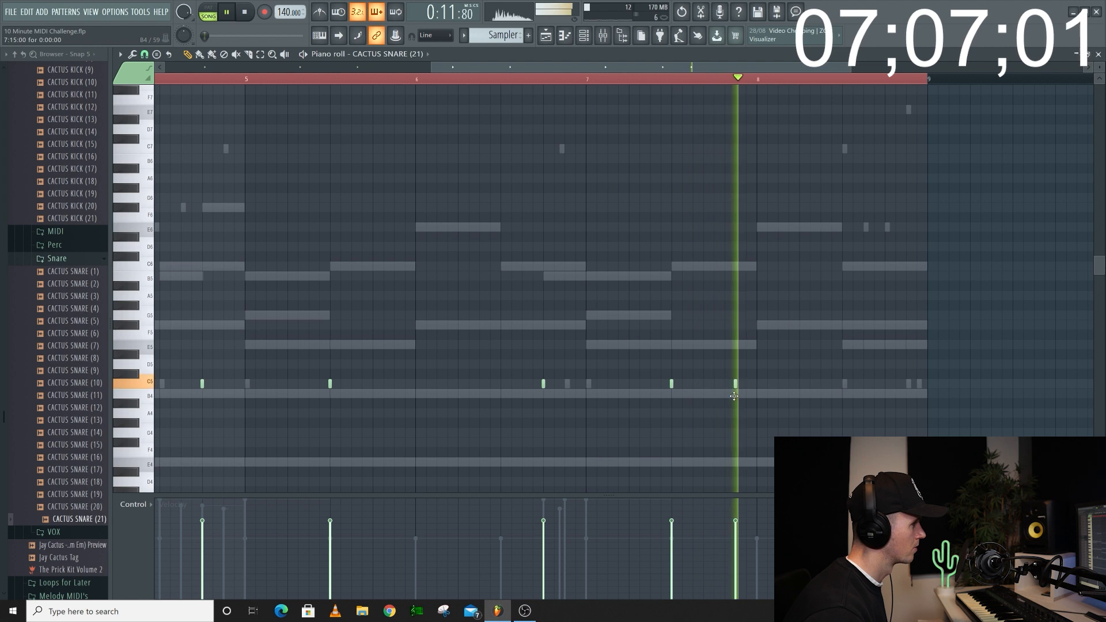
{"action": "left_click", "coordinate": [876, 385]}
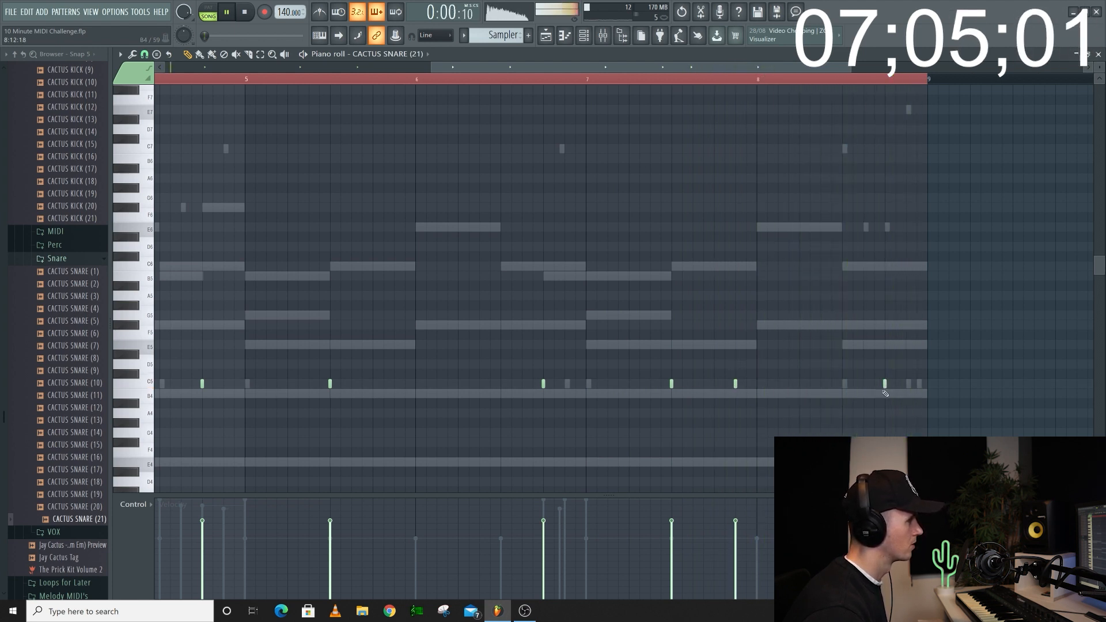
Step: Preview closed hi-hats in The Prick Kit Volume 2 and add CACTUS HI HAT (13) as a new channel
{"action": "scroll", "coordinate": [885, 391], "scroll_direction": "down", "scroll_amount": 3}
{"action": "key", "text": "F6"}
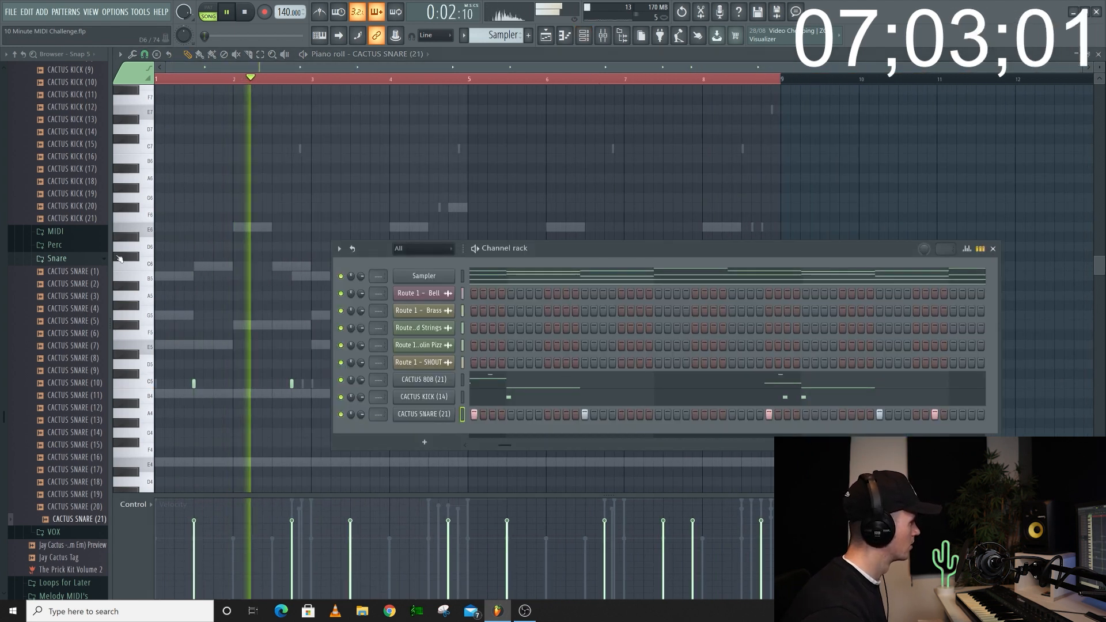
{"action": "scroll", "coordinate": [85, 275], "scroll_direction": "up", "scroll_amount": 6}
{"action": "scroll", "coordinate": [84, 288], "scroll_direction": "up", "scroll_amount": 6}
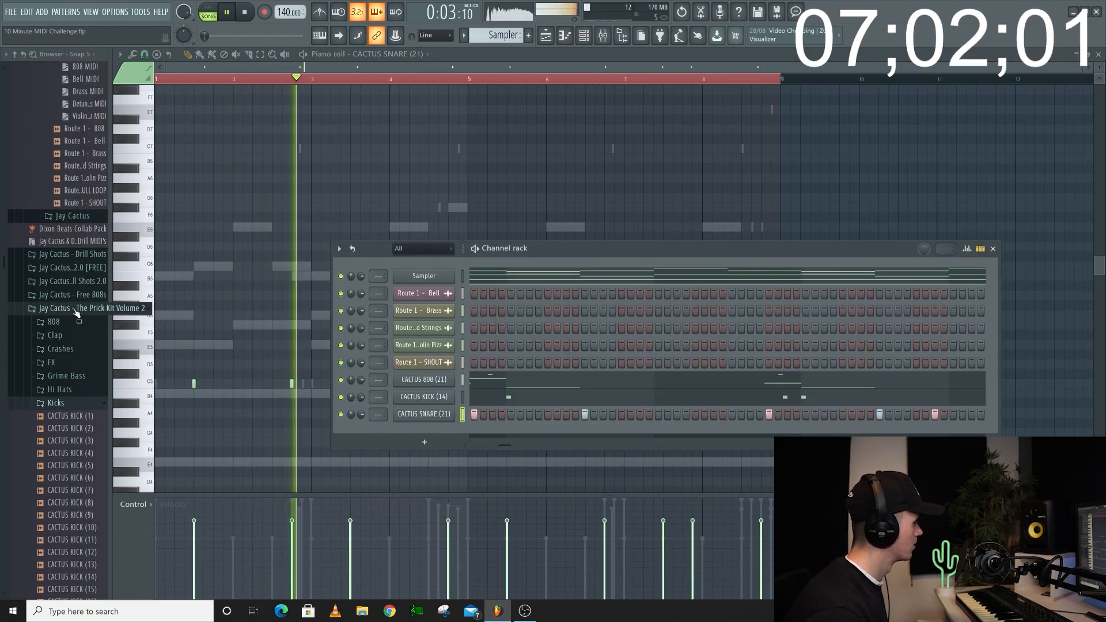
{"action": "left_click", "coordinate": [69, 403]}
{"action": "left_click", "coordinate": [65, 391]}
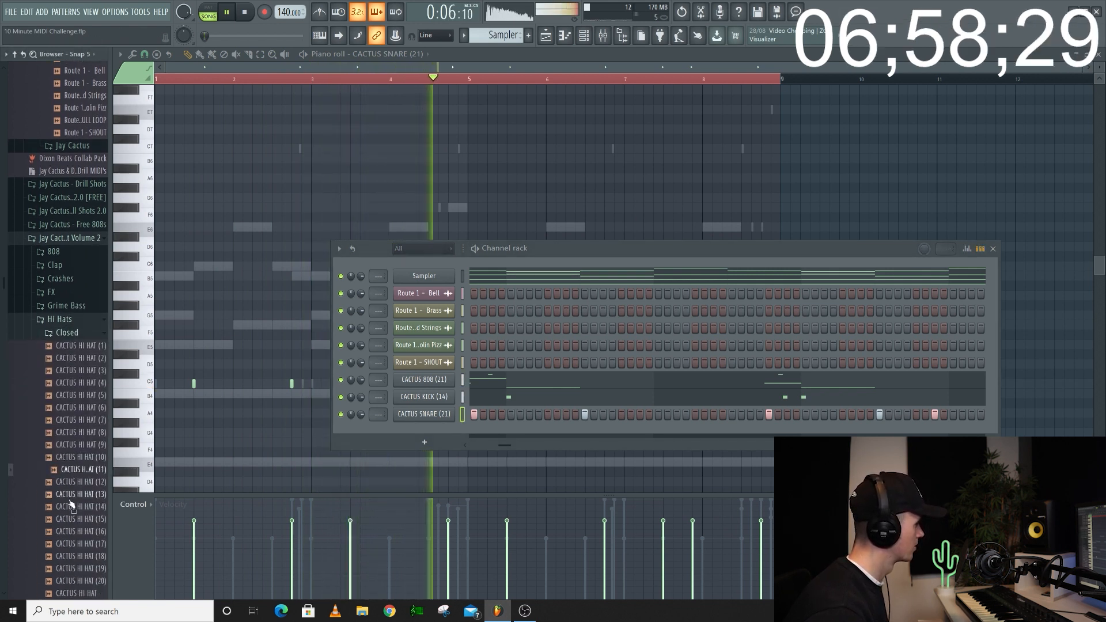
{"action": "left_click", "coordinate": [90, 495]}
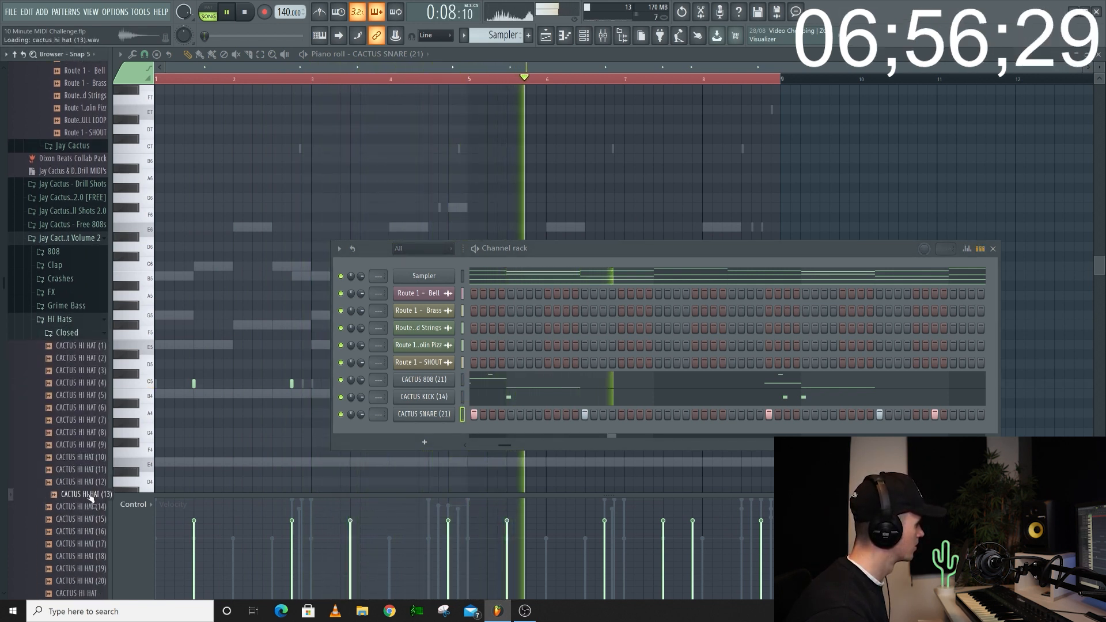
{"action": "left_click_drag", "start_coordinate": [86, 500], "coordinate": [432, 435]}
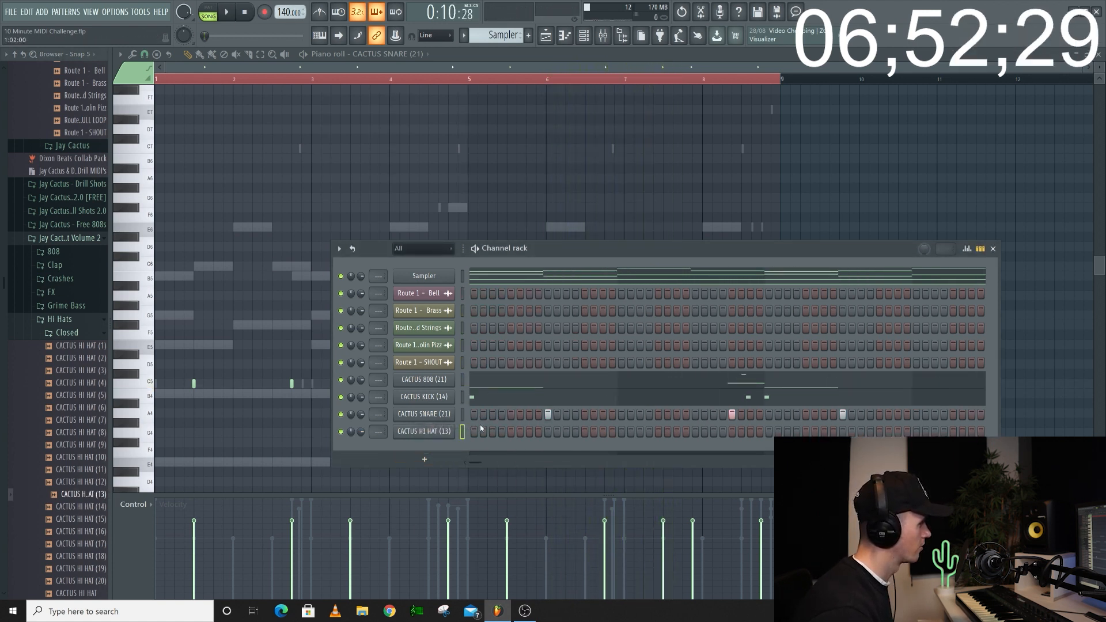
Step: Place hi-hats on steps 1, 4 and 7 of bar 1 and repeat that half-bar pattern to the end of bar 4
{"action": "left_click", "coordinate": [529, 432]}
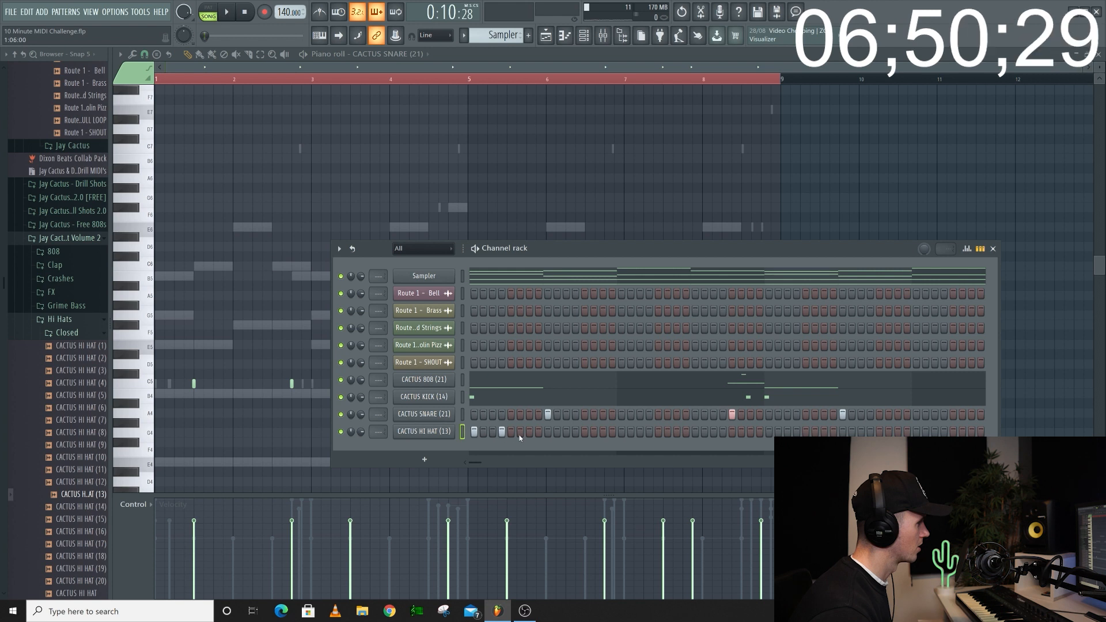
{"action": "key", "text": "F7"}
{"action": "left_click_drag", "start_coordinate": [156, 79], "coordinate": [187, 80]}
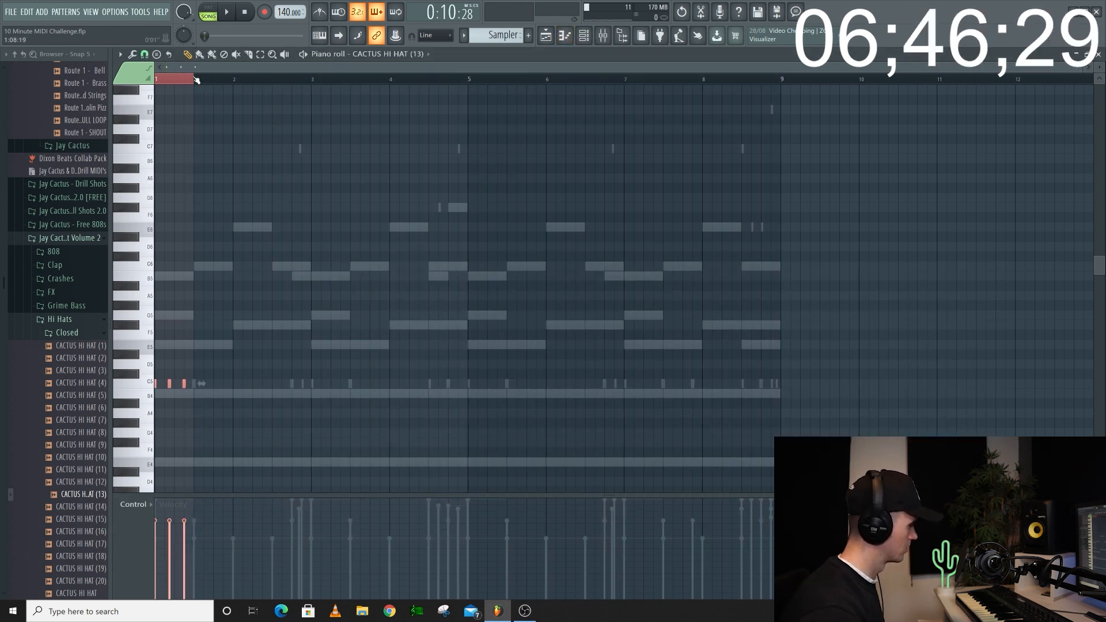
{"action": "key", "text": "ctrl+b"}
{"action": "key", "text": "ctrl+b"}
{"action": "key", "text": "ctrl+b"}
{"action": "key", "text": "ctrl+b"}
{"action": "key", "text": "ctrl+b"}
{"action": "key", "text": "ctrl+a"}
{"action": "mouse_move", "coordinate": [511, 86]}
{"action": "left_mouse_down"}
{"action": "mouse_move", "coordinate": [461, 78]}
{"action": "mouse_move", "coordinate": [490, 85]}
{"action": "left_mouse_up"}
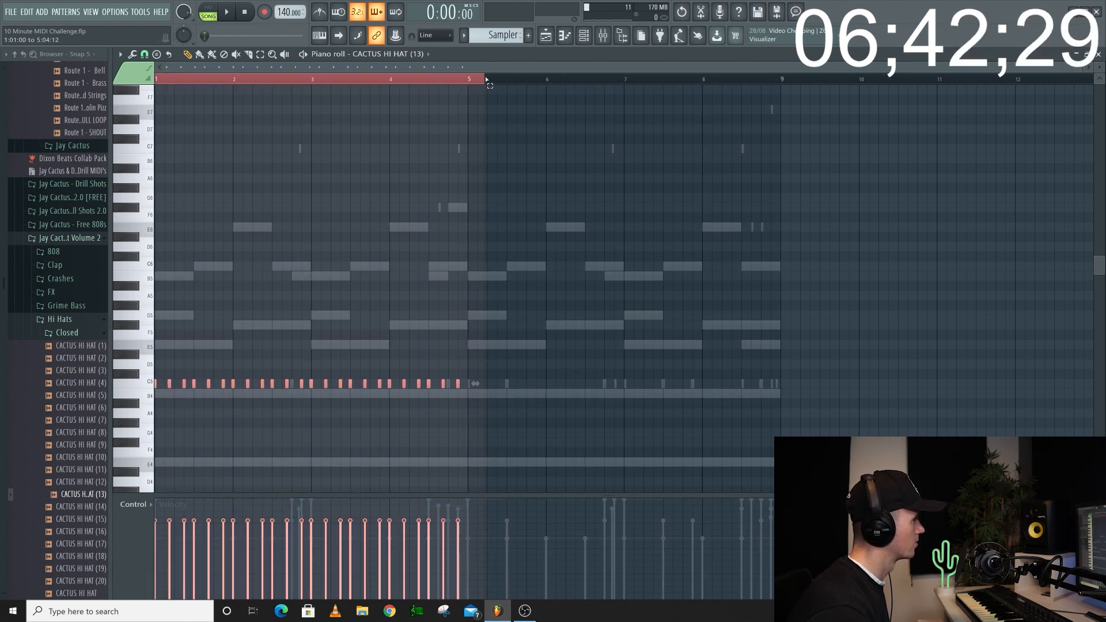
Step: Raise the velocity of all the hi-hats slightly and add a quieter hat on step 8 of bar 1
{"action": "scroll", "coordinate": [227, 158], "scroll_direction": "up", "scroll_amount": 4}
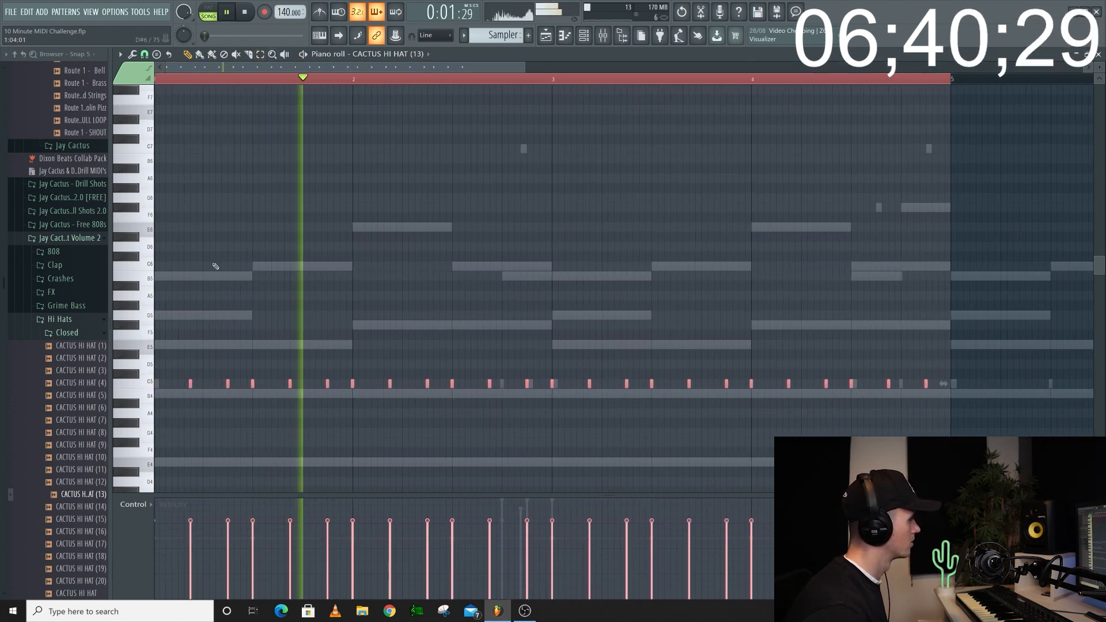
{"action": "left_click", "coordinate": [192, 384]}
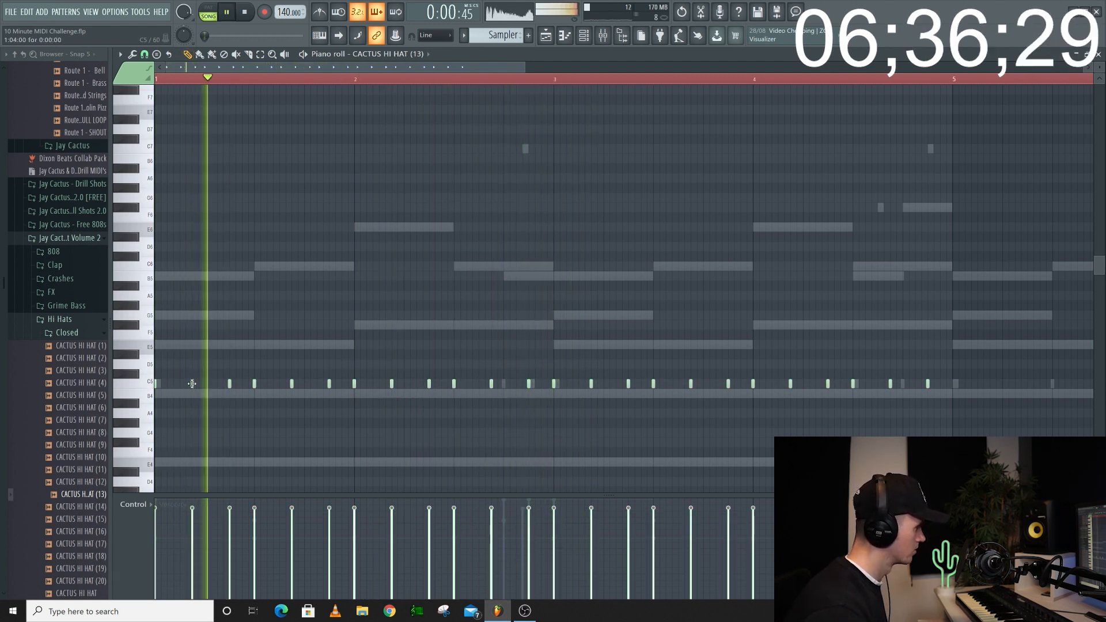
{"action": "key", "text": "space"}
{"action": "key", "text": "space"}
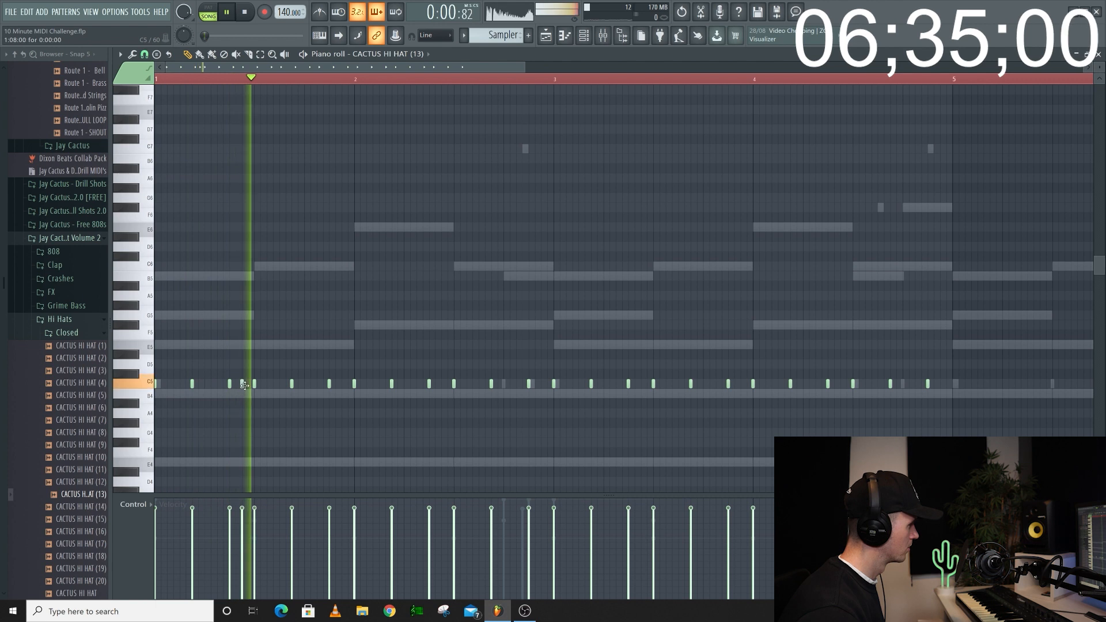
{"action": "left_click", "coordinate": [242, 384]}
{"action": "left_click", "coordinate": [242, 384]}
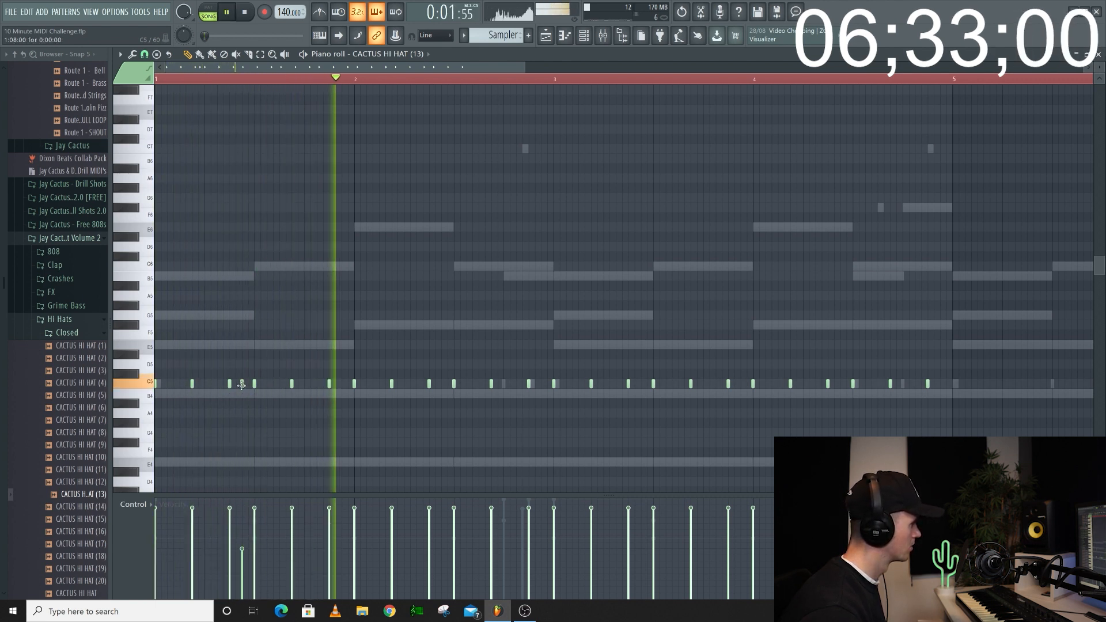
Step: Add quieter hi-hats in bar 2, half a step after step 1 and on steps 8, 13 and 14
{"action": "left_click", "coordinate": [335, 385]}
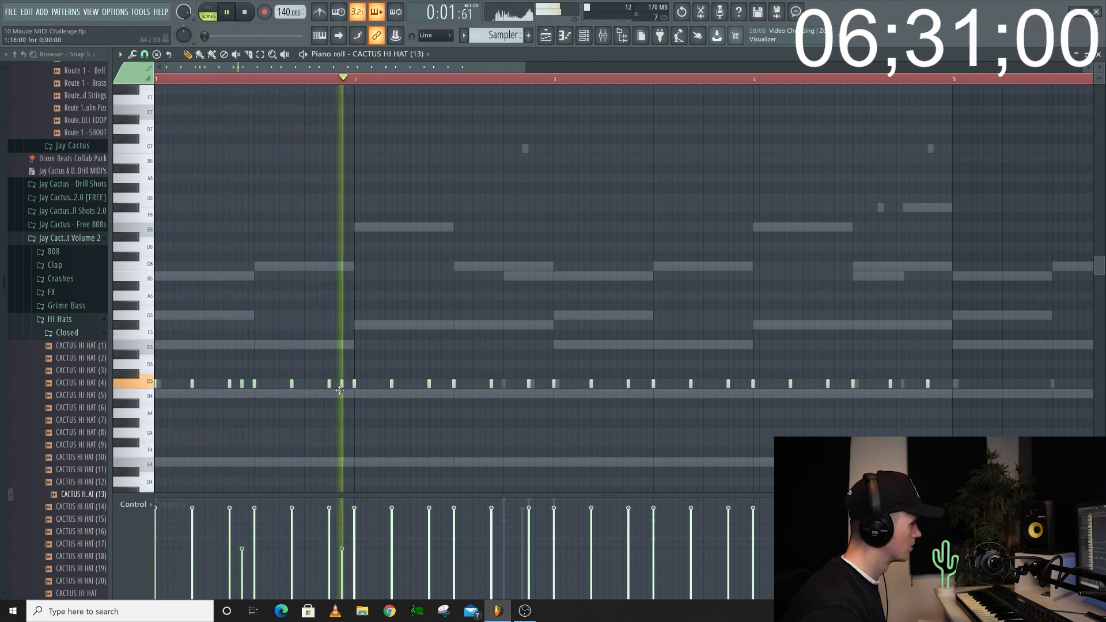
{"action": "left_click_drag", "start_coordinate": [336, 386], "coordinate": [360, 386]}
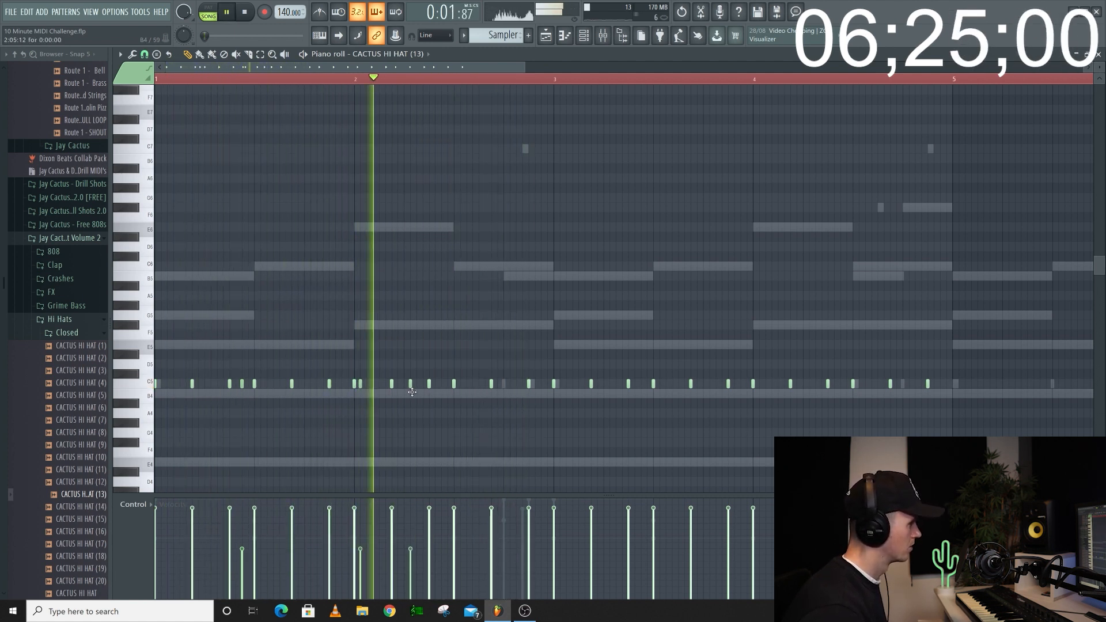
{"action": "left_click", "coordinate": [448, 384]}
{"action": "left_click_drag", "start_coordinate": [446, 394], "coordinate": [428, 402]}
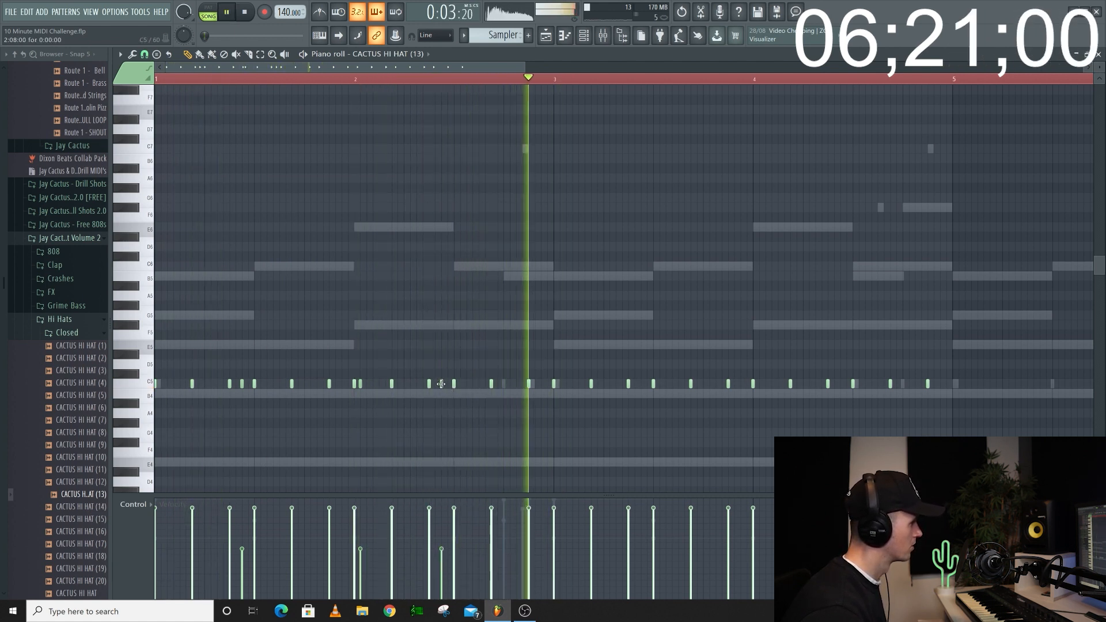
{"action": "left_click", "coordinate": [497, 384]}
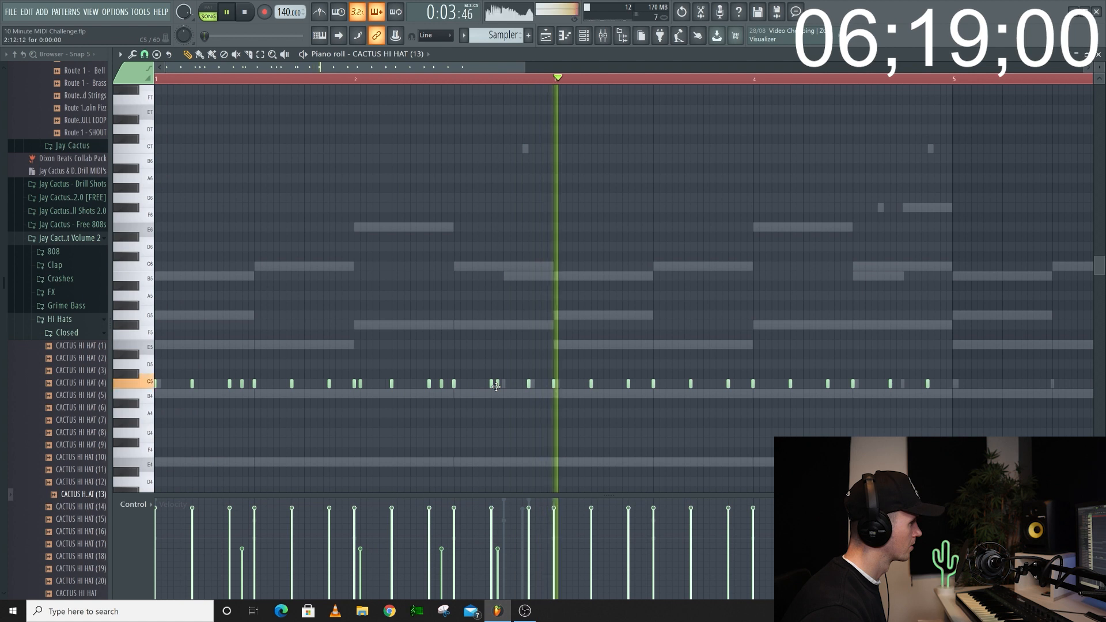
{"action": "key", "text": "space"}
{"action": "key", "text": "space"}
{"action": "left_click_drag", "start_coordinate": [499, 387], "coordinate": [502, 384]}
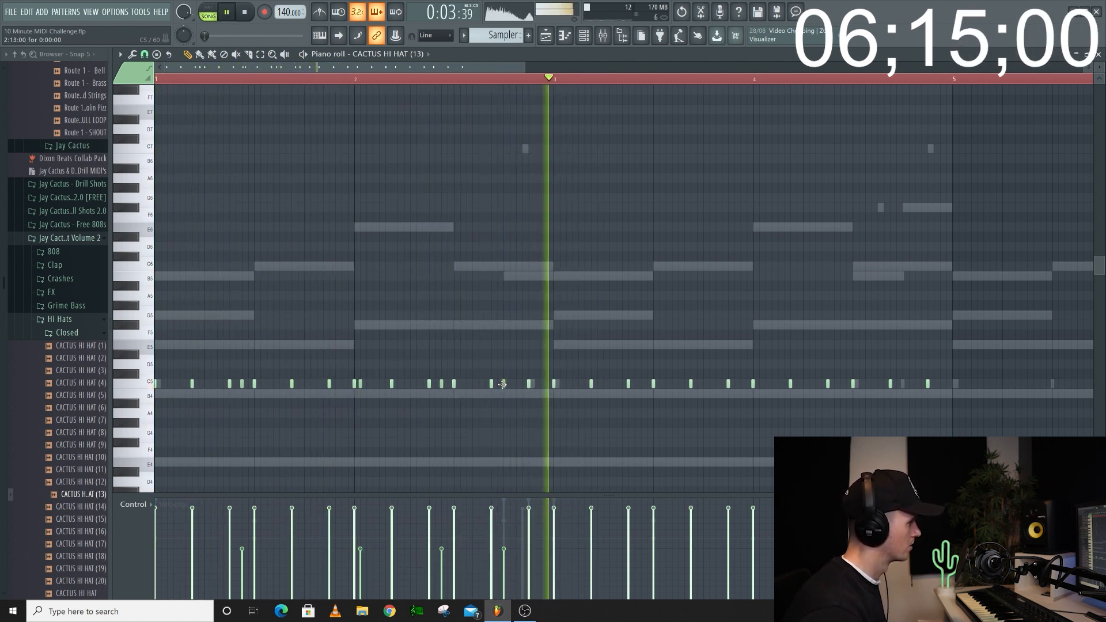
Step: Add quieter hi-hats on step 6 of bar 3 and steps 2 and 3 of bar 4; move bar 4's step 12 hat one step earlier
{"action": "scroll", "coordinate": [536, 402], "scroll_direction": "down", "scroll_amount": 1}
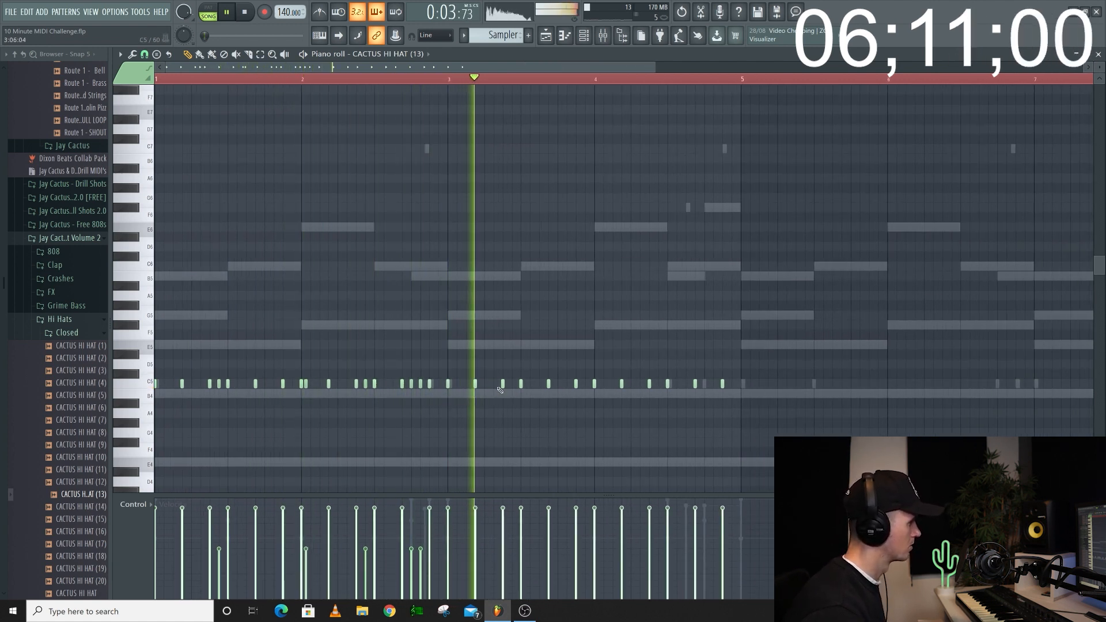
{"action": "key", "text": "space"}
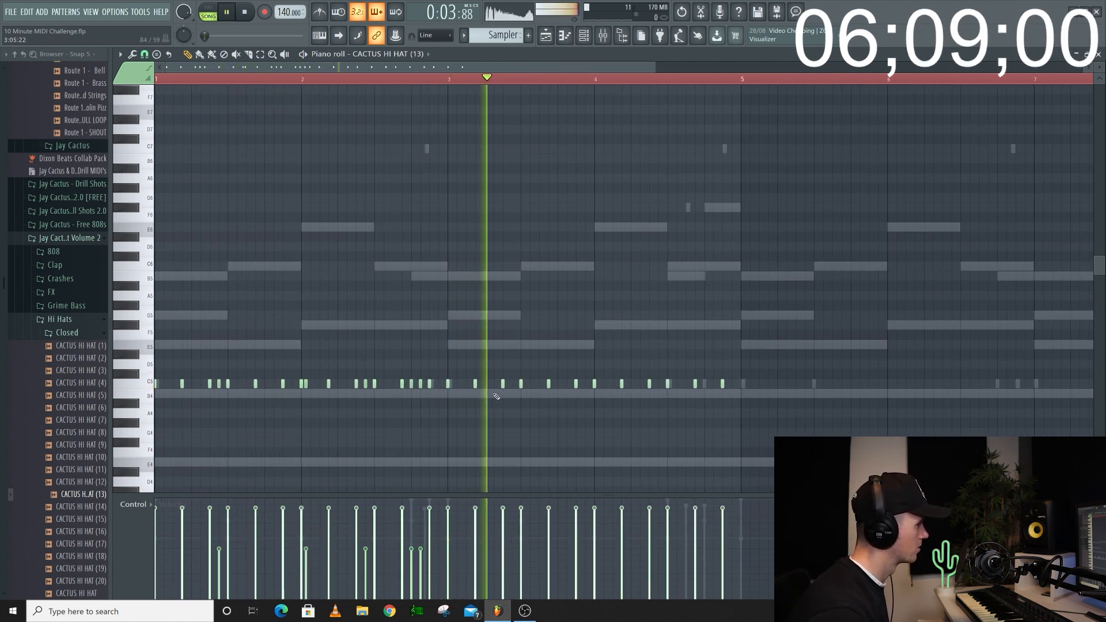
{"action": "left_click", "coordinate": [493, 385]}
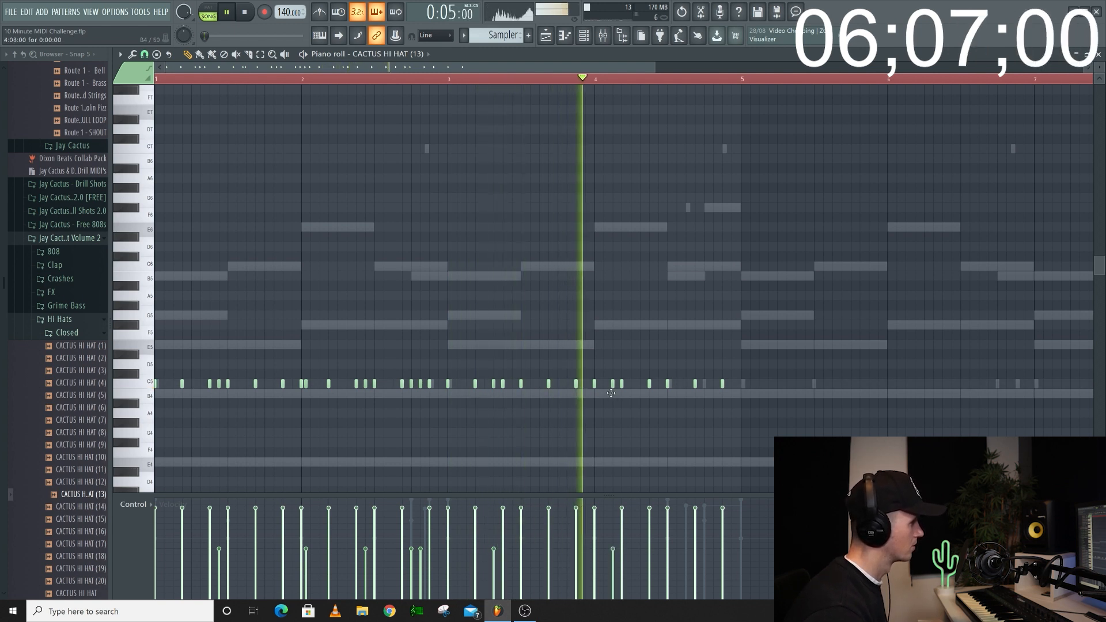
{"action": "left_click", "coordinate": [611, 385]}
{"action": "left_click_drag", "start_coordinate": [611, 385], "coordinate": [603, 385]}
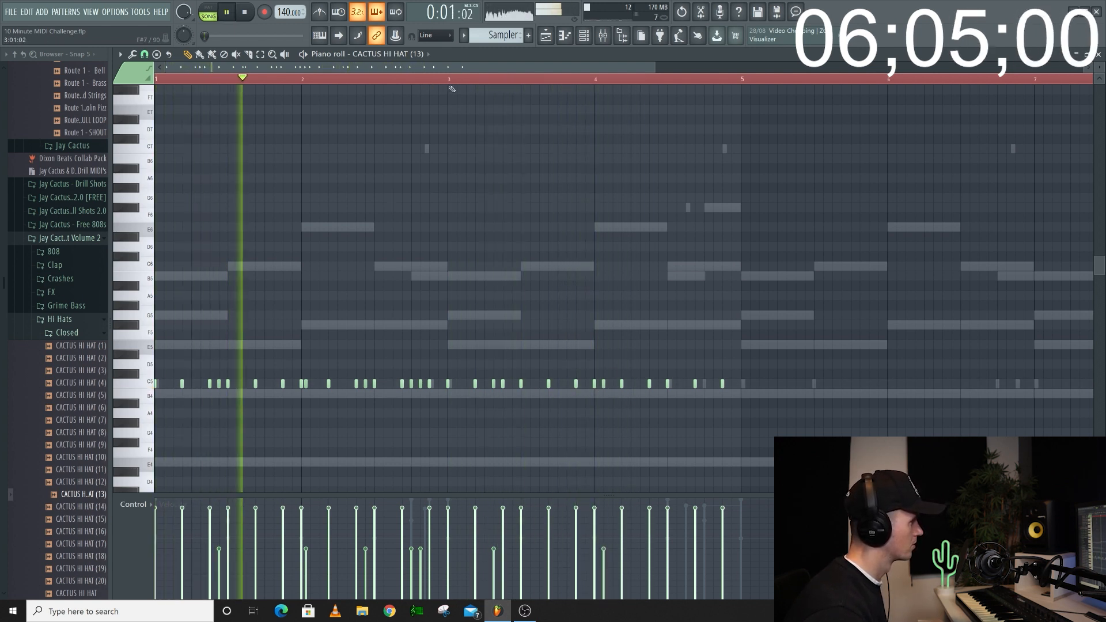
{"action": "scroll", "coordinate": [609, 271], "scroll_direction": "up", "scroll_amount": 1}
{"action": "left_click", "coordinate": [615, 385]}
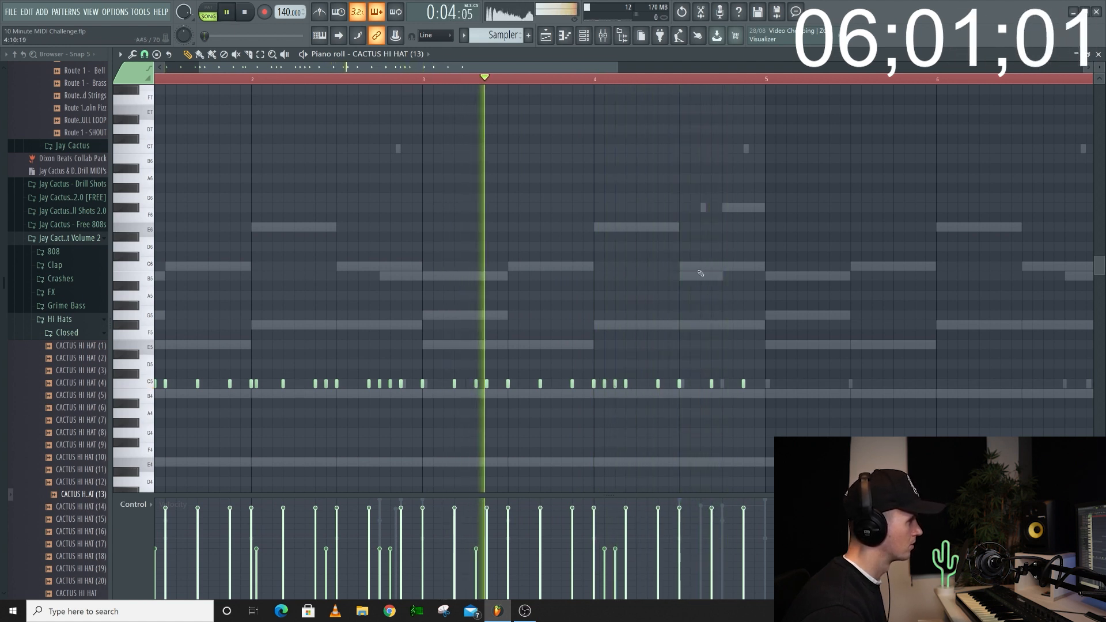
{"action": "left_click_drag", "start_coordinate": [711, 384], "coordinate": [701, 385]}
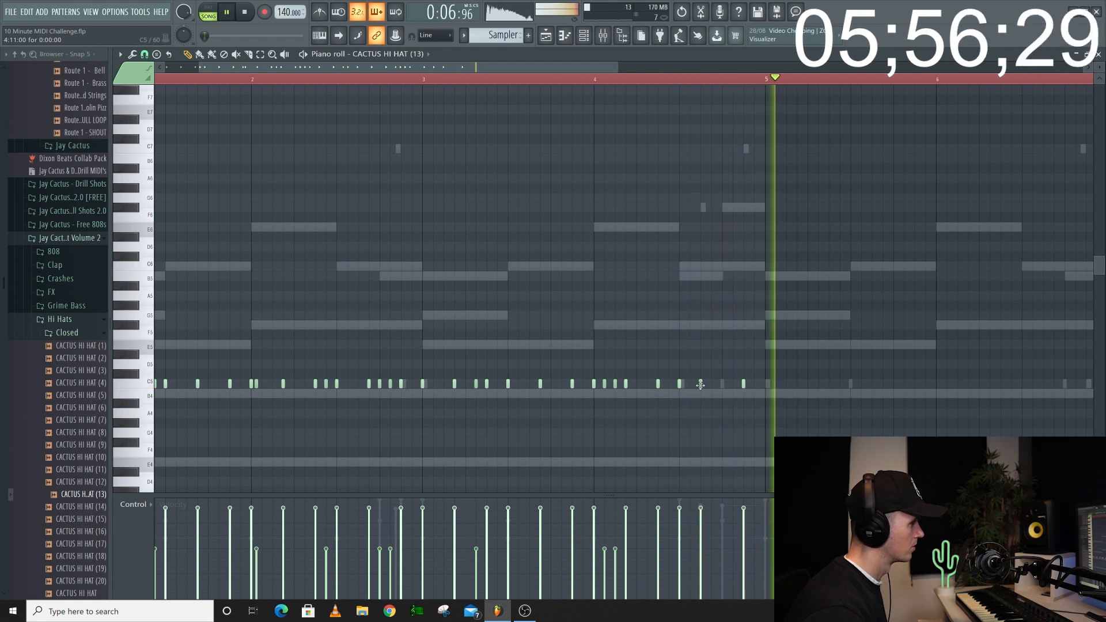
Step: Duplicate the whole four-bar hi-hat pattern into bars 5 to 8
{"action": "scroll", "coordinate": [756, 379], "scroll_direction": "down", "scroll_amount": 3}
{"action": "key", "text": "ctrl+a"}
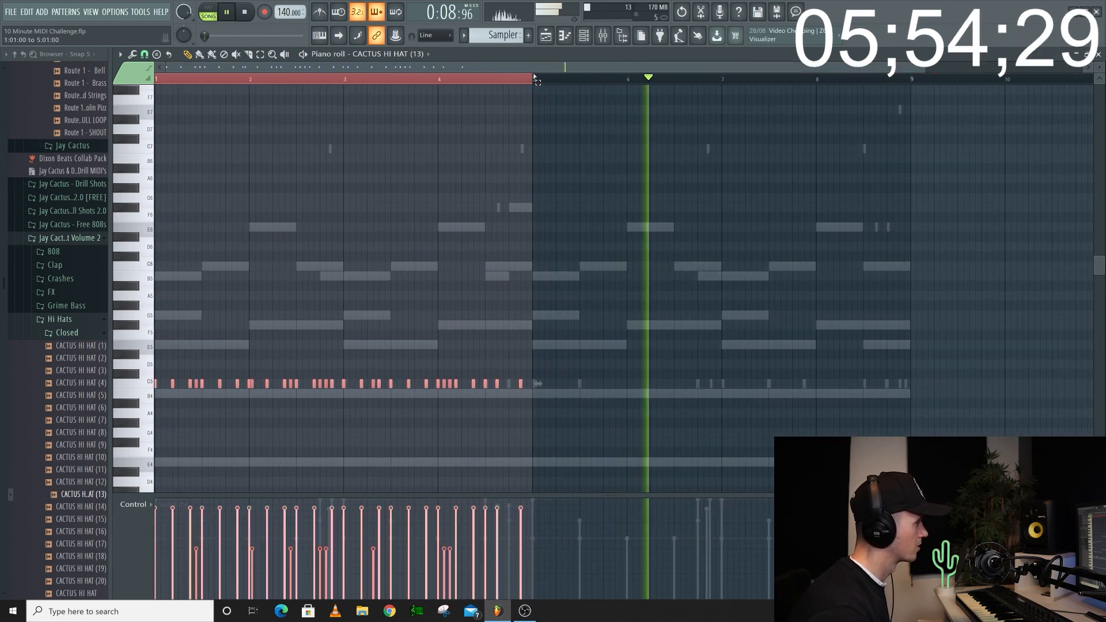
{"action": "key", "text": "ctrl+b"}
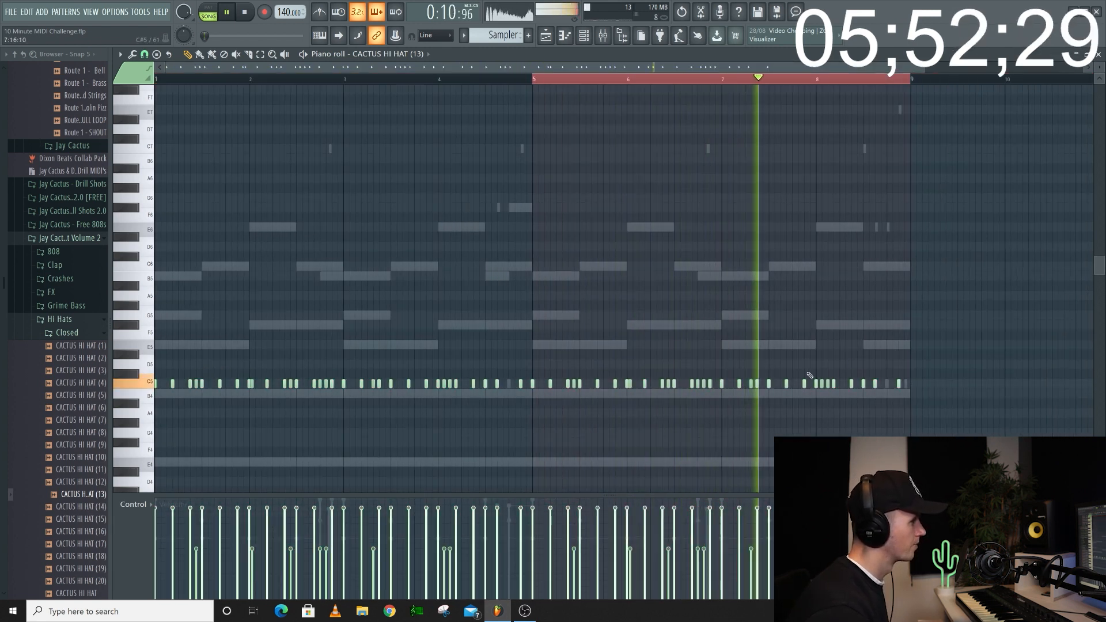
Step: Extend the final hi-hat at step 15 of bar 8 to the bar's end and chop it into a rapid roll
{"action": "scroll", "coordinate": [818, 377], "scroll_direction": "up", "scroll_amount": 3}
{"action": "key", "text": "space"}
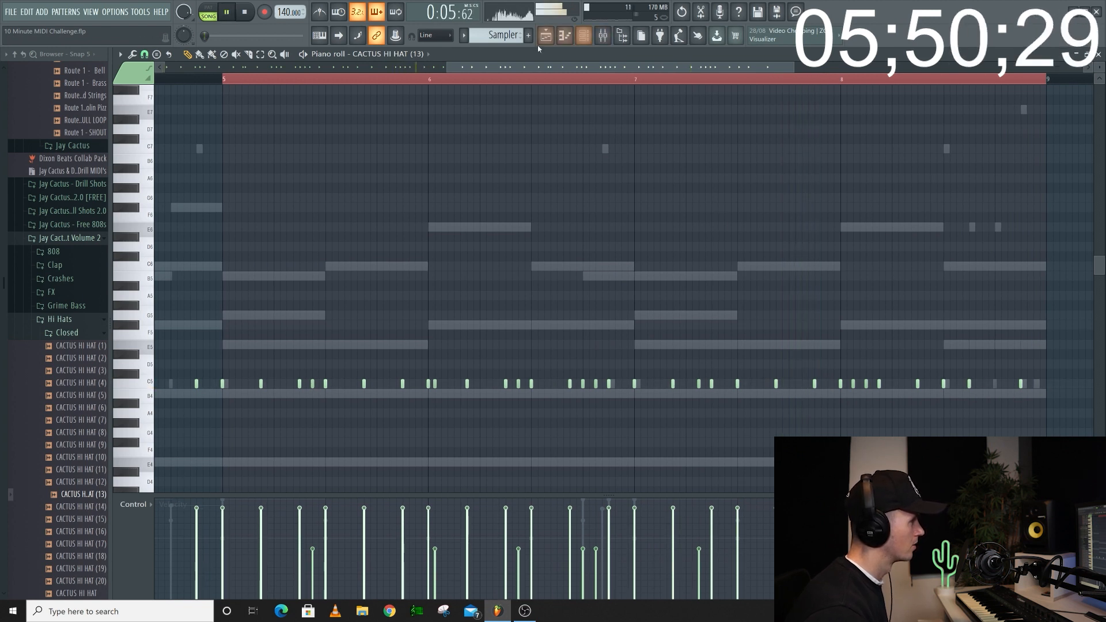
{"action": "left_click", "coordinate": [636, 79]}
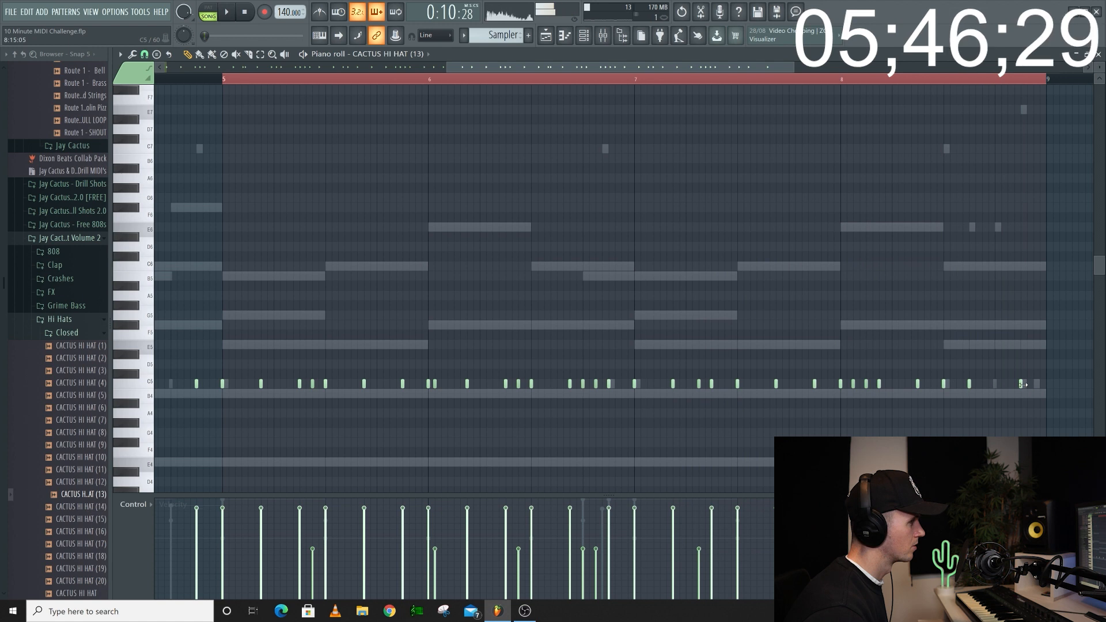
{"action": "key", "text": "alt+u"}
{"action": "key", "text": "Return"}
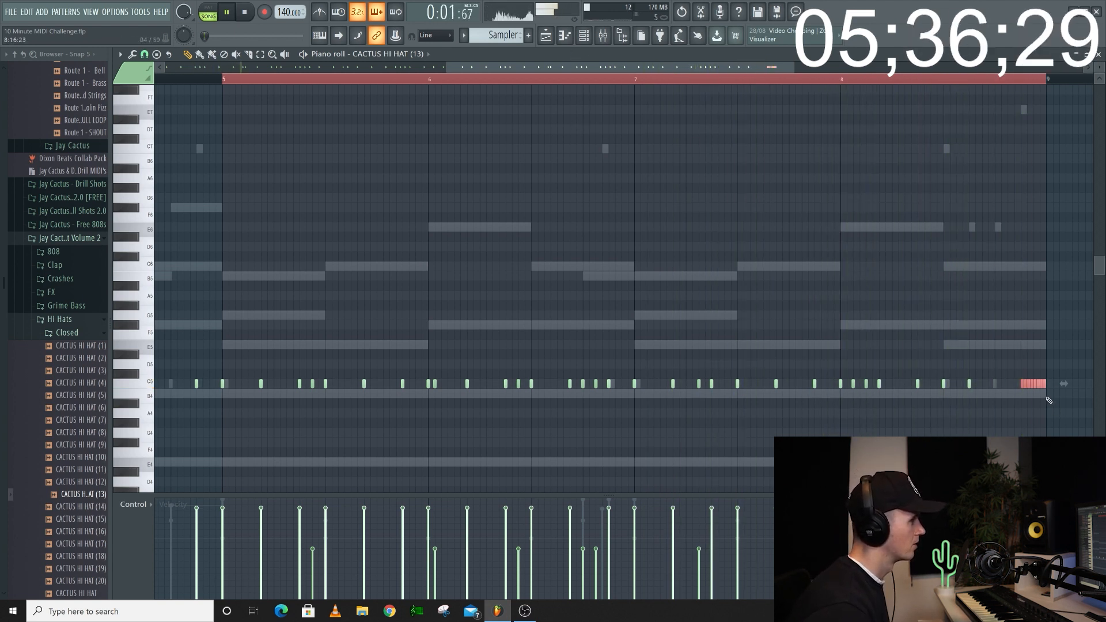
Step: Audition the pack's open hi-hats and add CACTUS OPEN HAT (10) as a new channel
{"action": "scroll", "coordinate": [904, 300], "scroll_direction": "down", "scroll_amount": 3}
{"action": "left_click", "coordinate": [584, 35]}
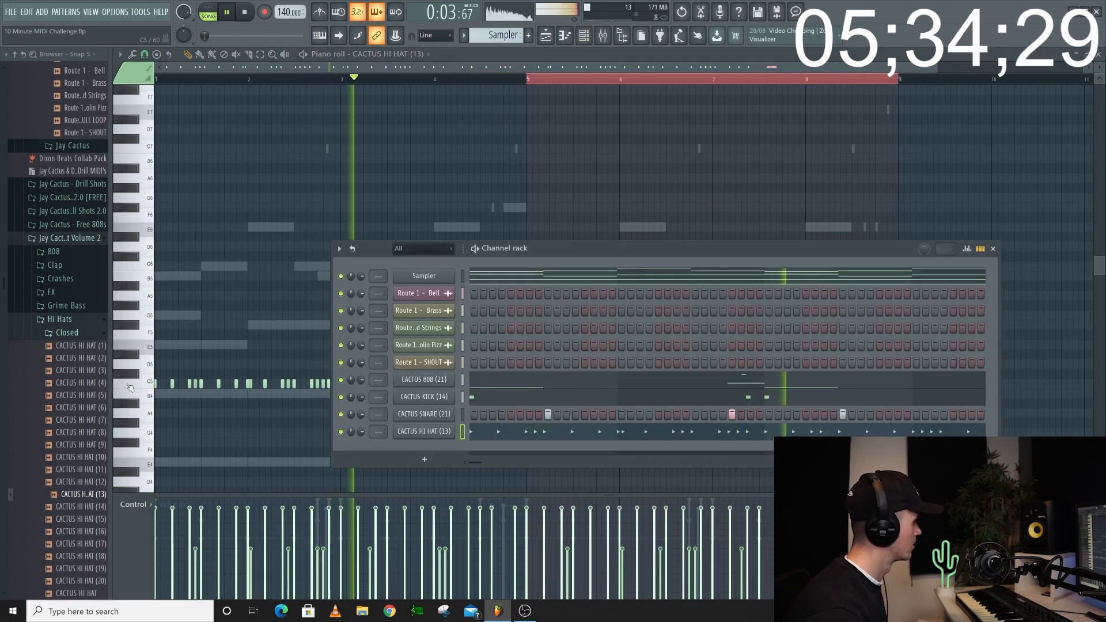
{"action": "left_click", "coordinate": [87, 332]}
{"action": "left_click", "coordinate": [87, 345]}
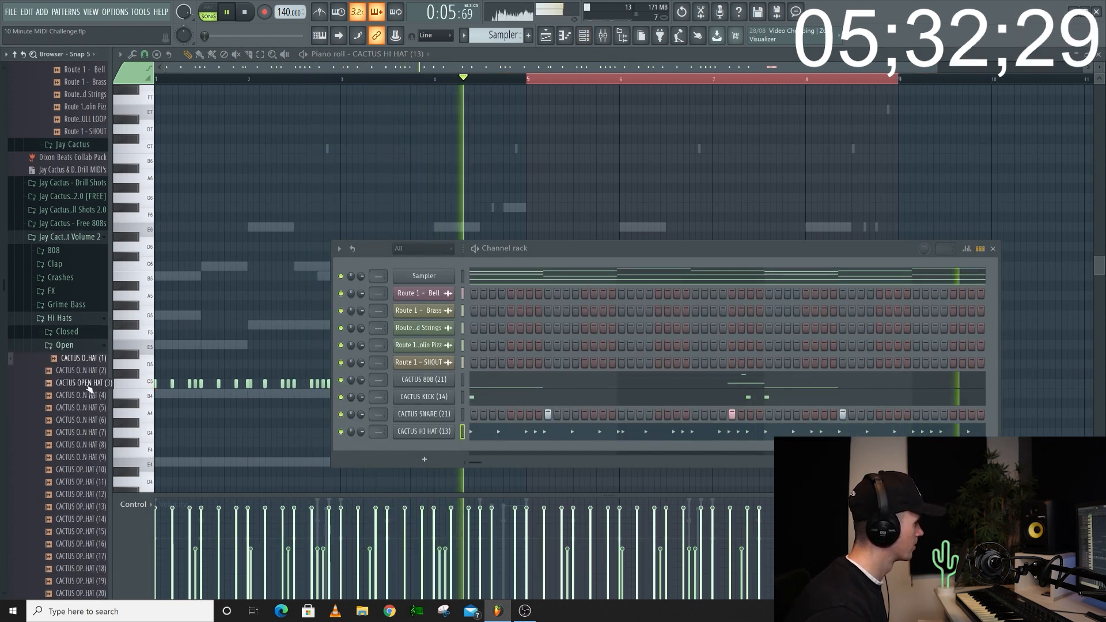
{"action": "left_click", "coordinate": [86, 469]}
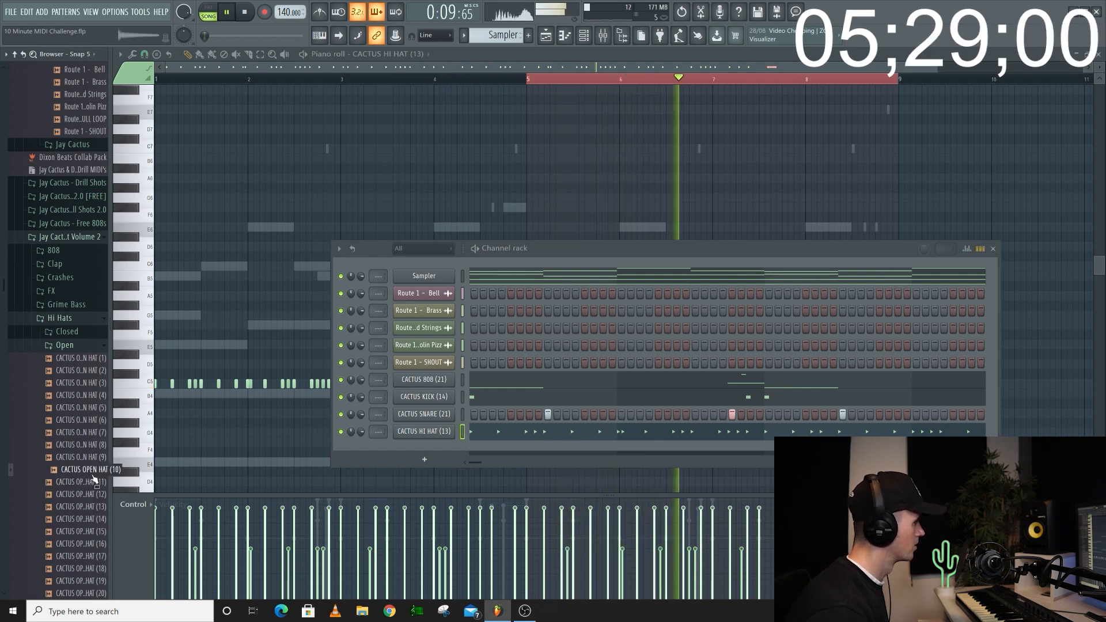
{"action": "left_click_drag", "start_coordinate": [88, 477], "coordinate": [440, 453]}
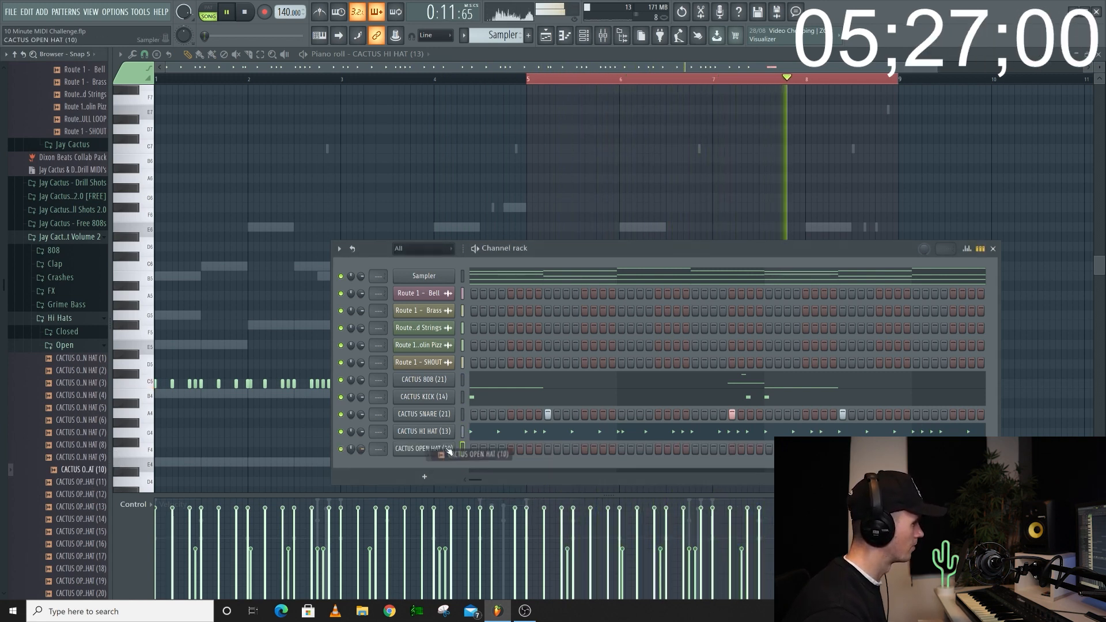
Step: Enable the volume envelope of the CACTUS OPEN HAT (10) channel with a decay time of 0%
{"action": "left_click", "coordinate": [141, 129]}
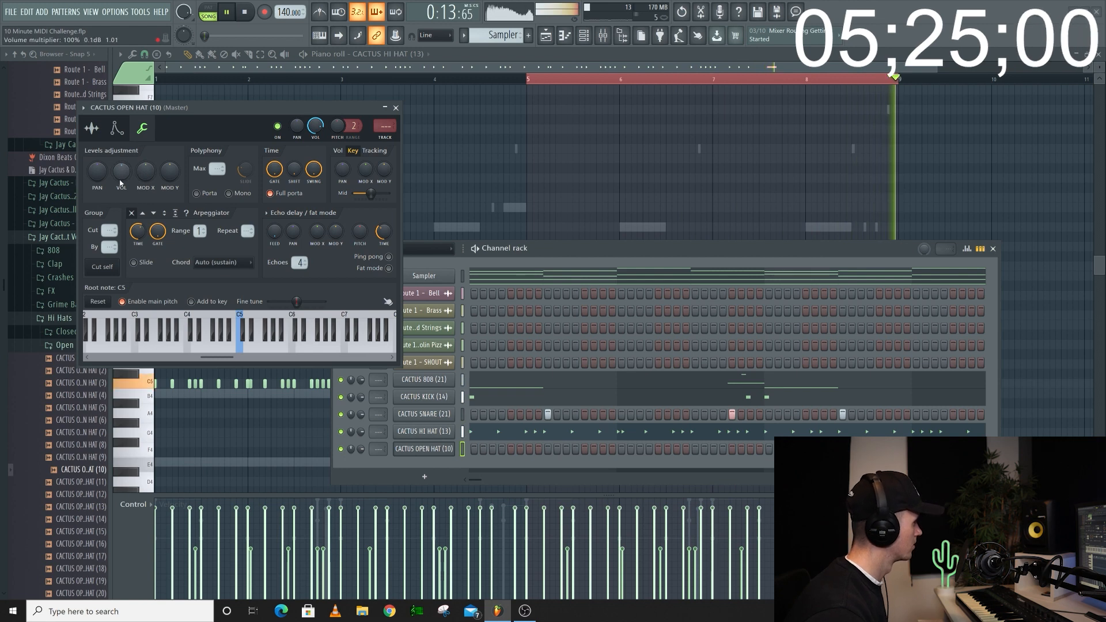
{"action": "left_click", "coordinate": [117, 129]}
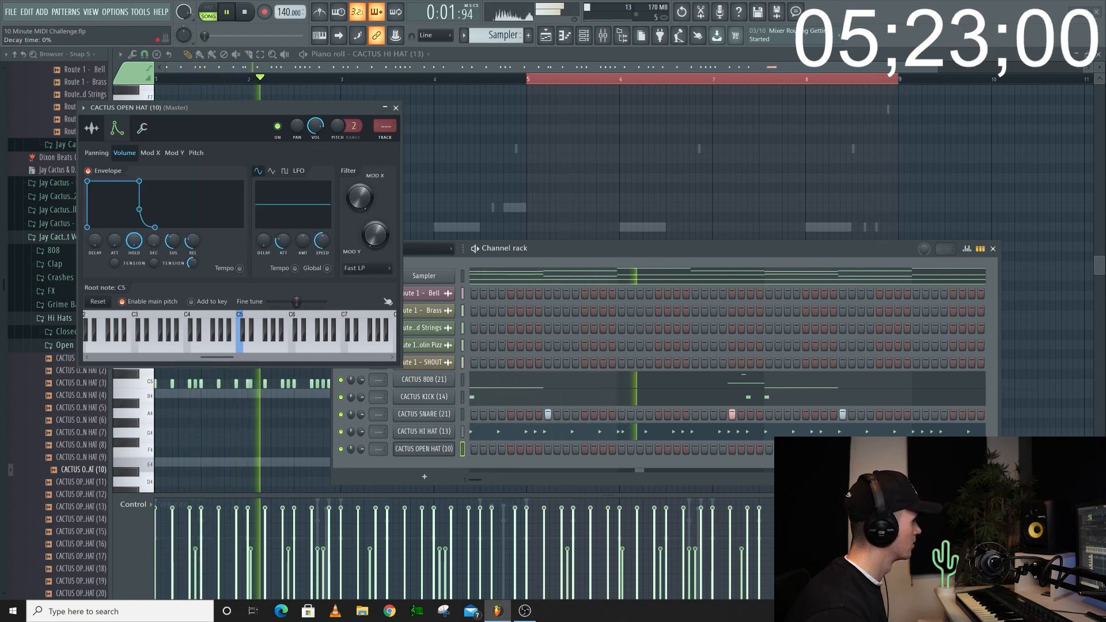
{"action": "left_click", "coordinate": [91, 128]}
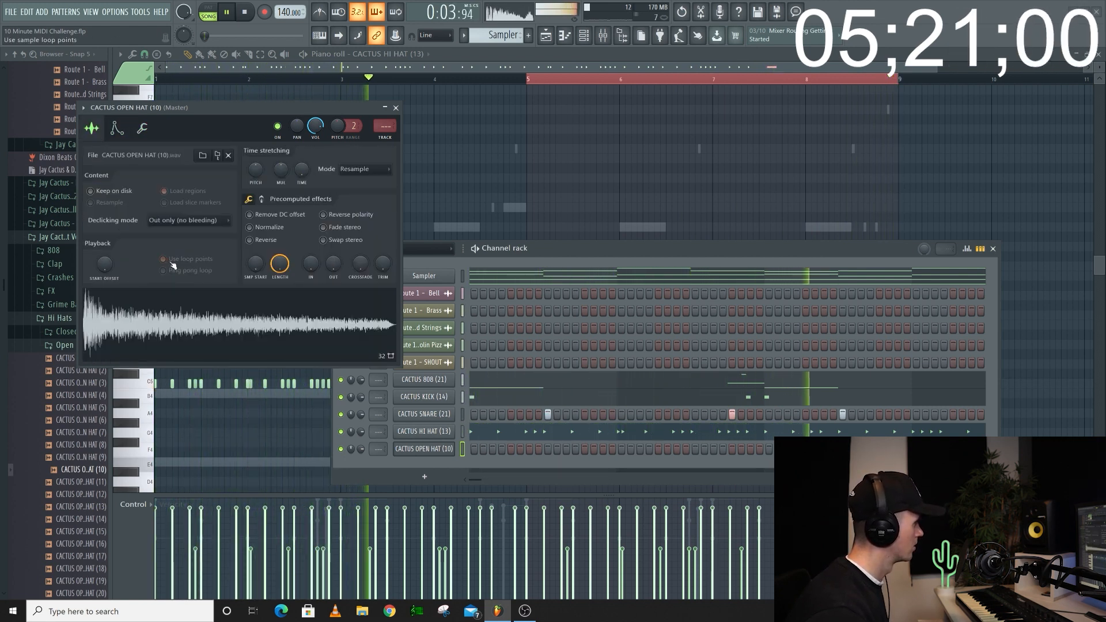
{"action": "left_click", "coordinate": [395, 108]}
Step: Play the full eight bars and place open hats on step 7 of bar 1 and step 11 of bar 2
{"action": "key", "text": "F6"}
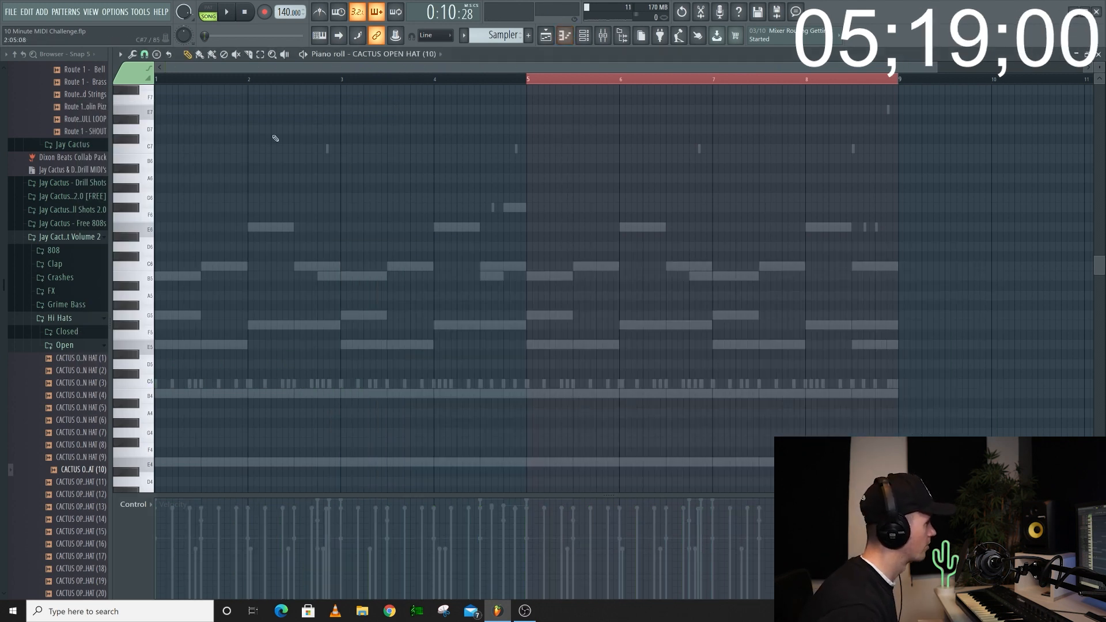
{"action": "double_click", "coordinate": [460, 81]}
{"action": "key", "text": "space"}
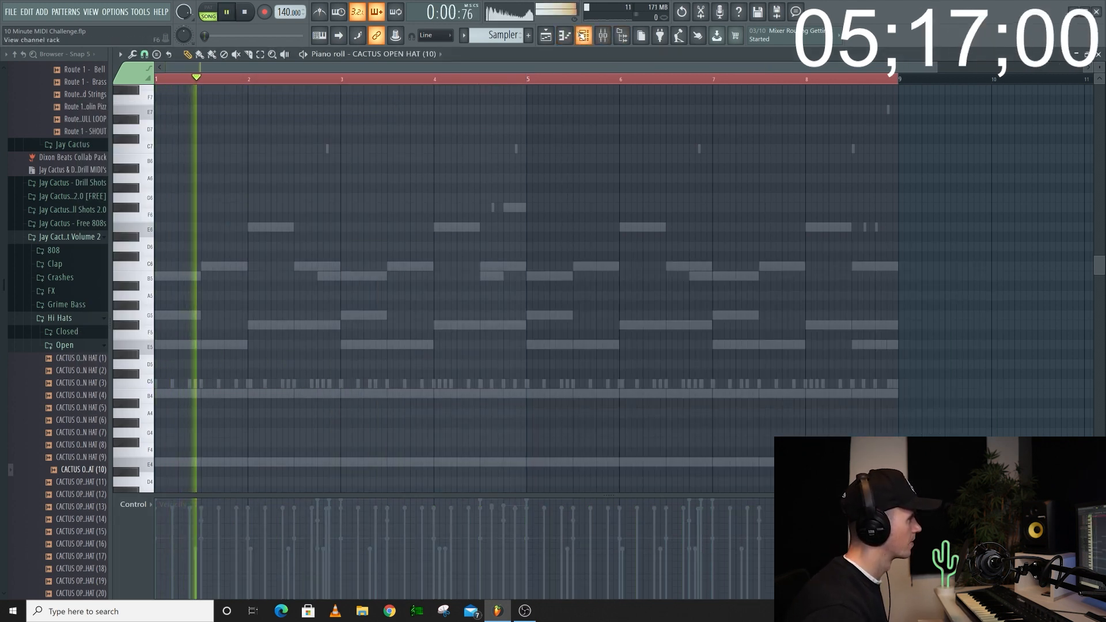
{"action": "key", "text": "F6"}
{"action": "left_click", "coordinate": [520, 449]}
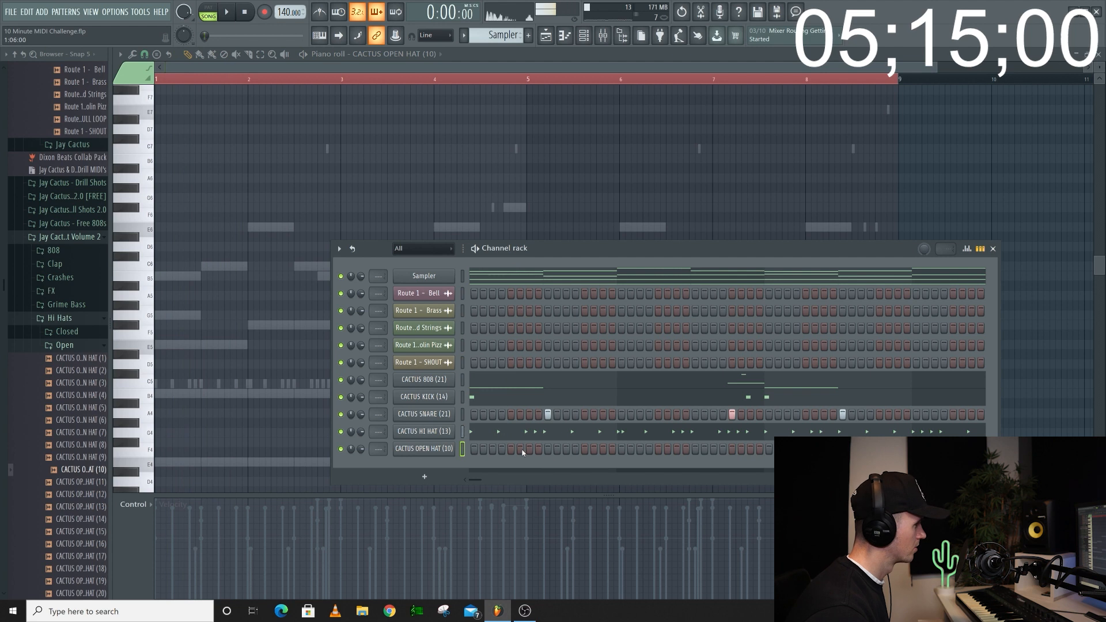
{"action": "right_click", "coordinate": [521, 449]}
{"action": "left_click", "coordinate": [530, 449]}
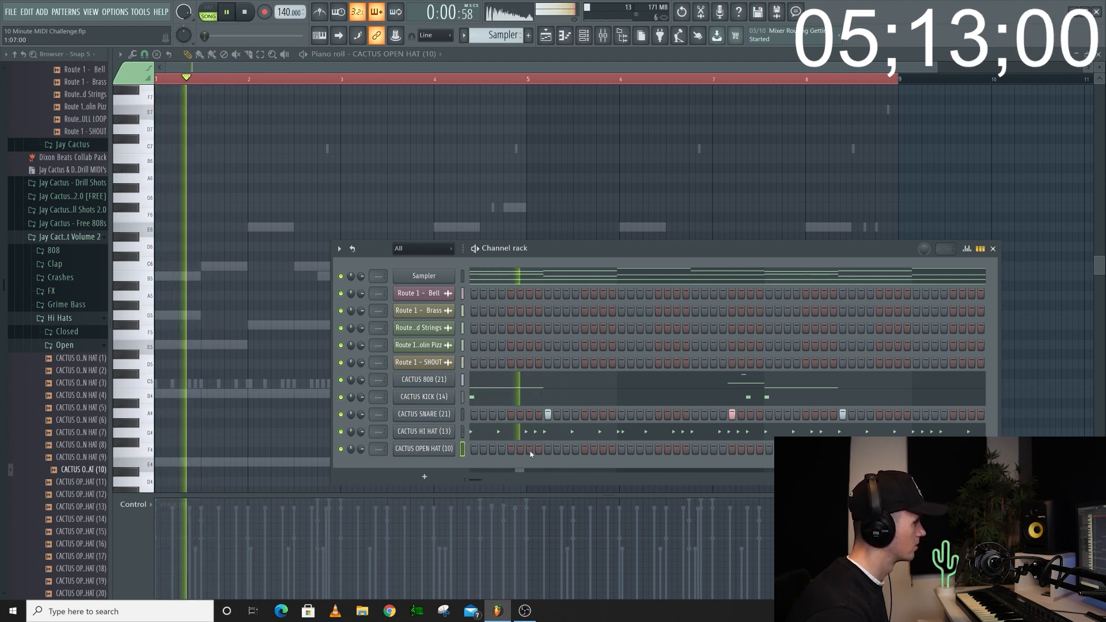
{"action": "left_click", "coordinate": [704, 449]}
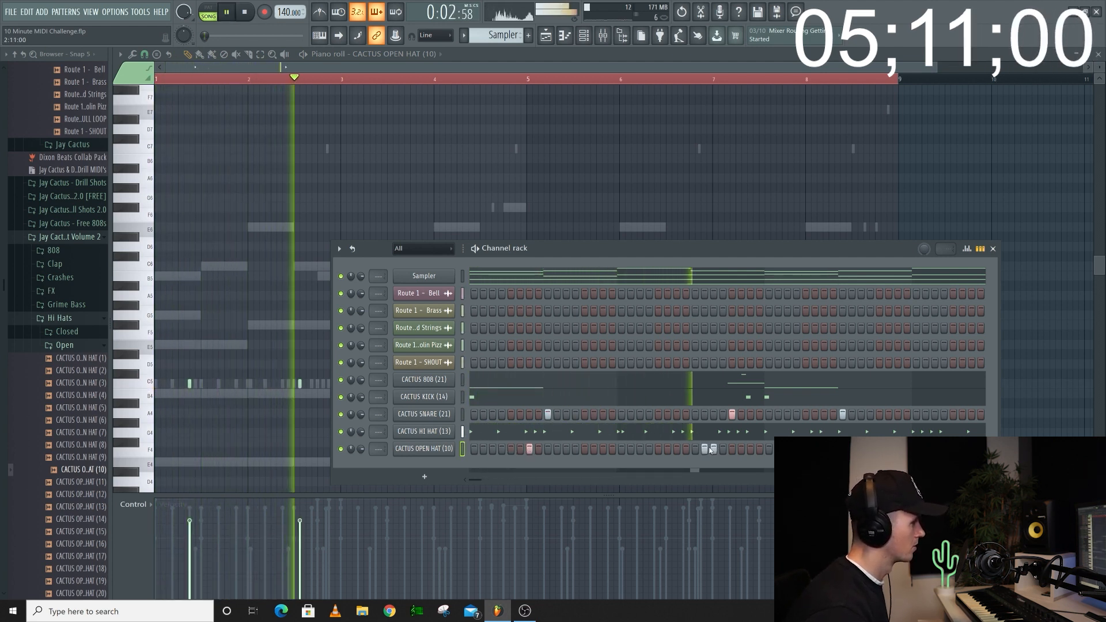
{"action": "left_click", "coordinate": [713, 449]}
{"action": "right_click", "coordinate": [714, 450]}
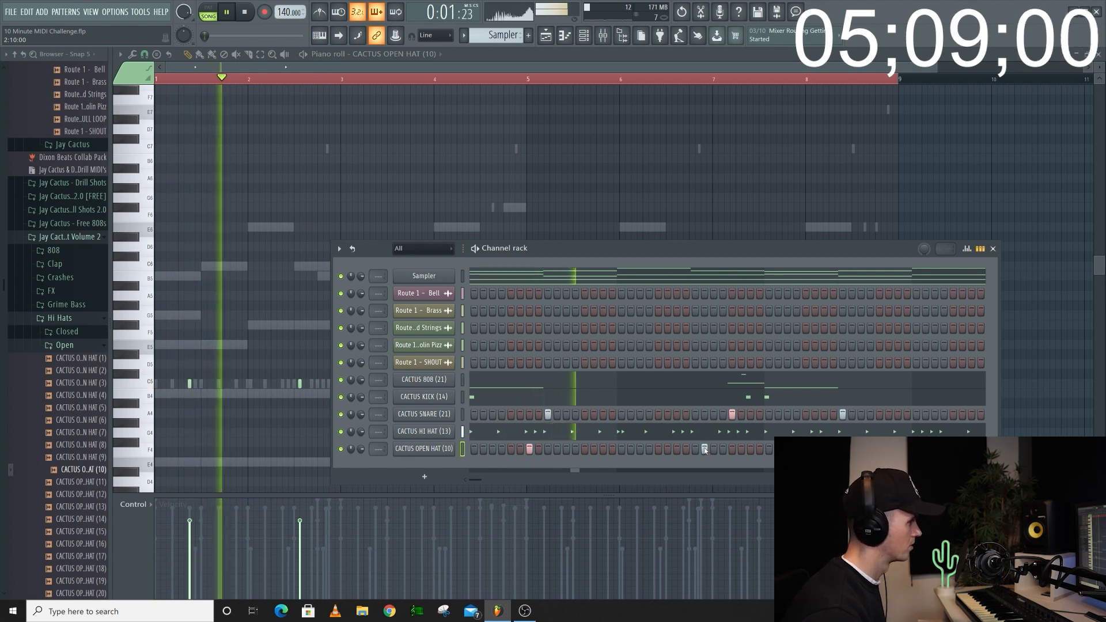
{"action": "right_click", "coordinate": [704, 449]}
{"action": "left_click", "coordinate": [713, 449]}
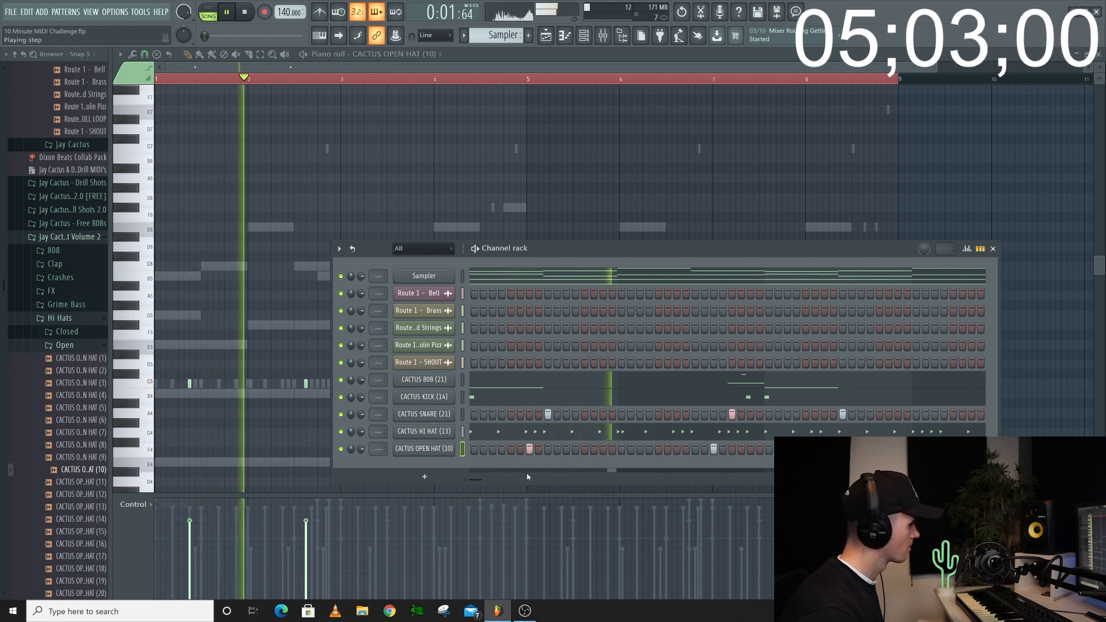
Step: Place open hats on step 5 of bar 3 and step 11 of bar 4, and delete the stray ones in bar 5
{"action": "left_click_drag", "start_coordinate": [475, 481], "coordinate": [484, 480]}
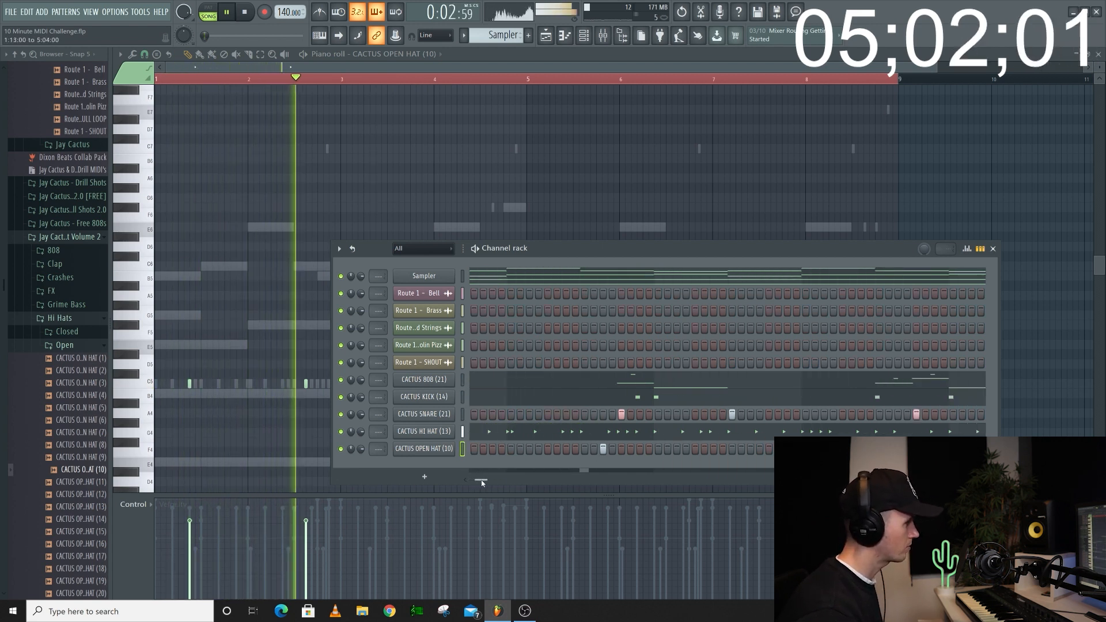
{"action": "left_click", "coordinate": [641, 450]}
{"action": "left_click_drag", "start_coordinate": [485, 479], "coordinate": [490, 479]}
{"action": "left_click", "coordinate": [742, 449]}
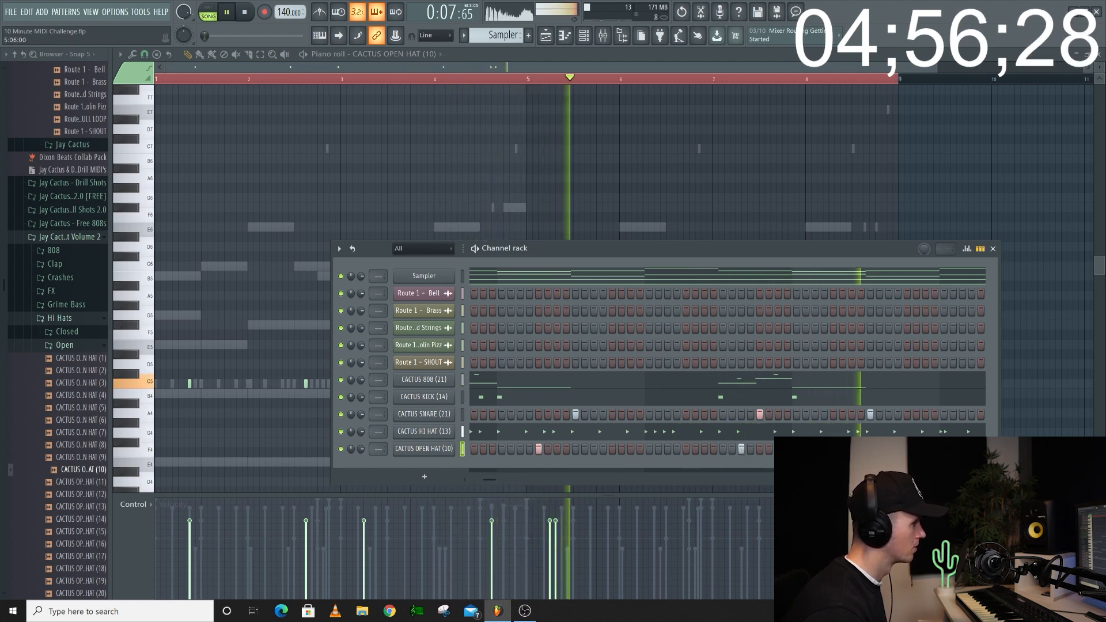
{"action": "key", "text": "F6"}
{"action": "key", "text": "space"}
{"action": "key", "text": "space"}
{"action": "right_click", "coordinate": [549, 384]}
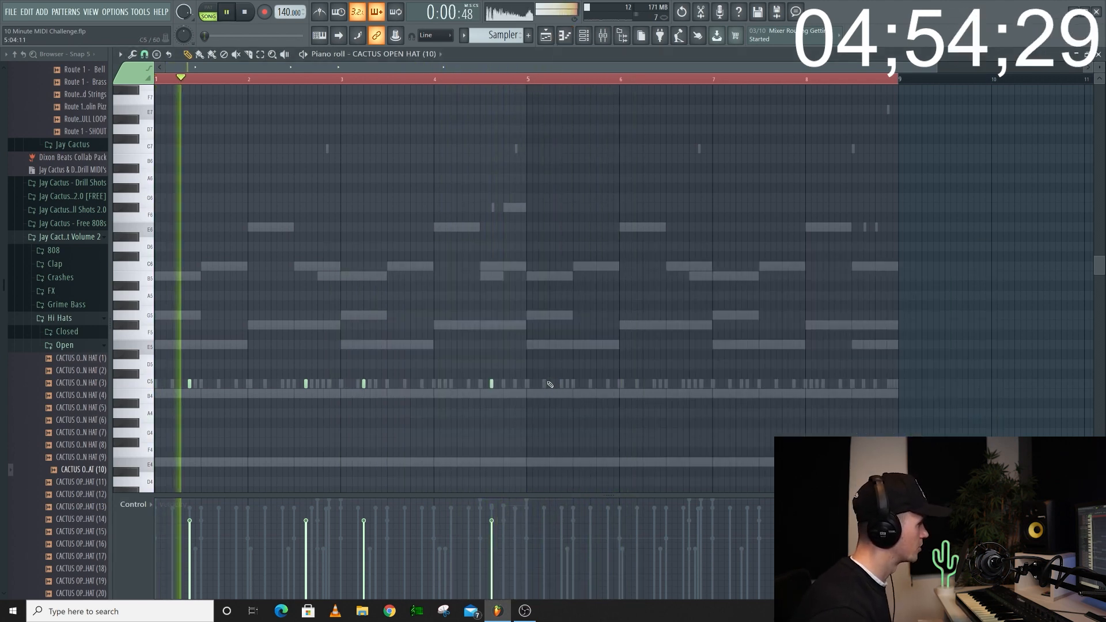
Step: Lengthen the open hats to two steps each in bars 1, 2 and 4, and to four steps in bar 3
{"action": "scroll", "coordinate": [173, 403], "scroll_direction": "up", "scroll_amount": 3}
{"action": "left_click_drag", "start_coordinate": [213, 384], "coordinate": [220, 384]}
{"action": "left_click_drag", "start_coordinate": [487, 384], "coordinate": [517, 387]}
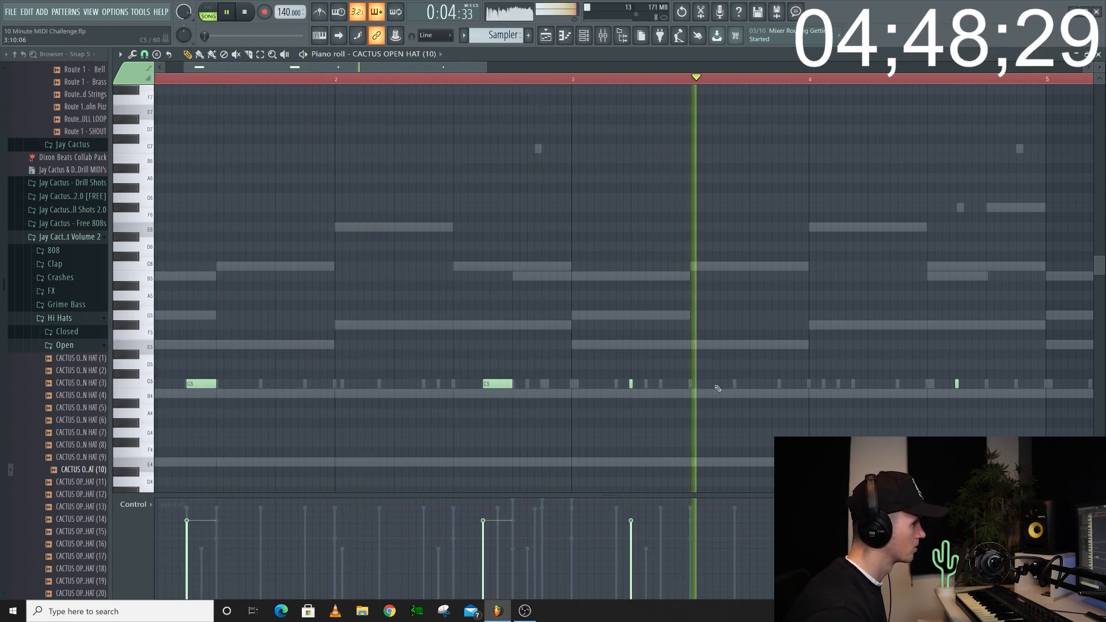
{"action": "scroll", "coordinate": [717, 388], "scroll_direction": "down", "scroll_amount": 1}
{"action": "left_click_drag", "start_coordinate": [599, 384], "coordinate": [651, 387]}
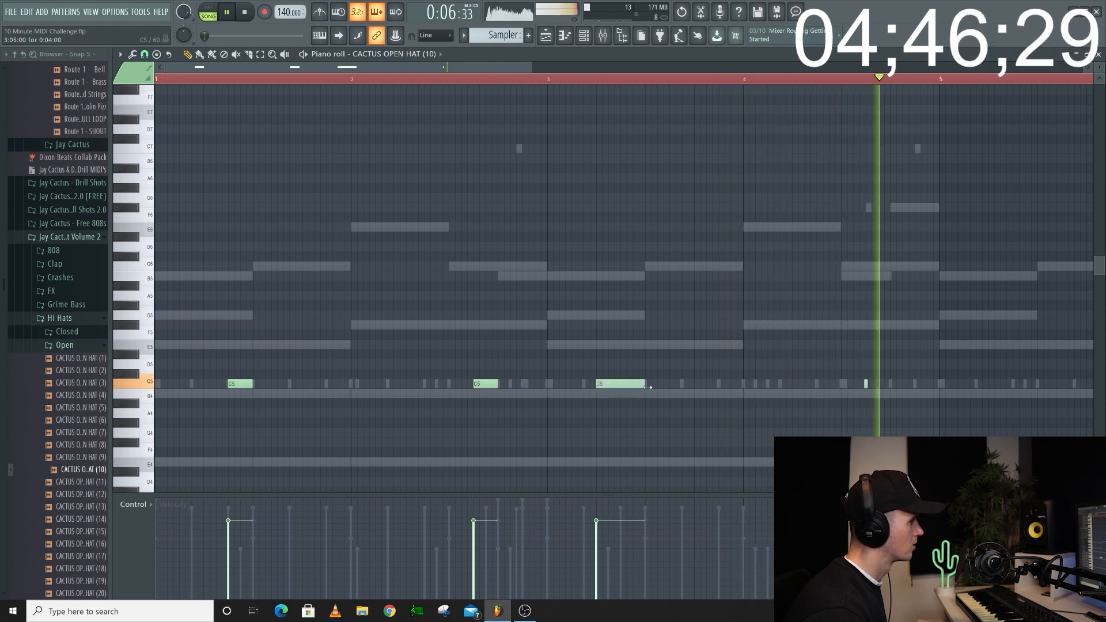
{"action": "left_click_drag", "start_coordinate": [867, 384], "coordinate": [888, 385]}
Step: Duplicate the four-bar open hat pattern into bars 5 to 8
{"action": "scroll", "coordinate": [750, 336], "scroll_direction": "down", "scroll_amount": 1}
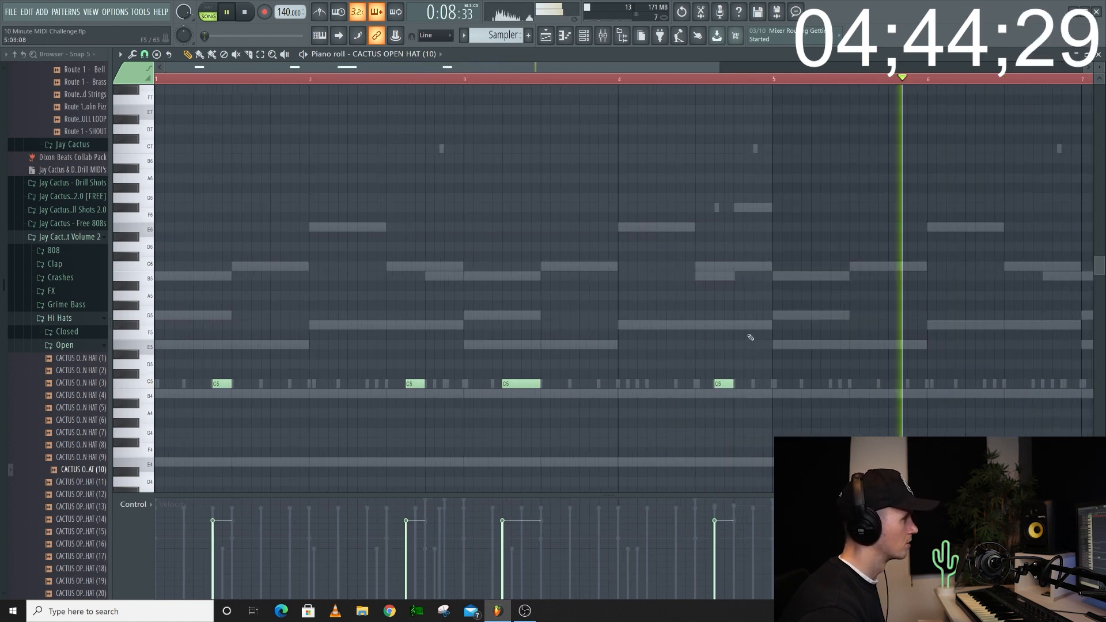
{"action": "scroll", "coordinate": [750, 337], "scroll_direction": "down", "scroll_amount": 1}
{"action": "left_click_drag", "start_coordinate": [157, 79], "coordinate": [673, 84]}
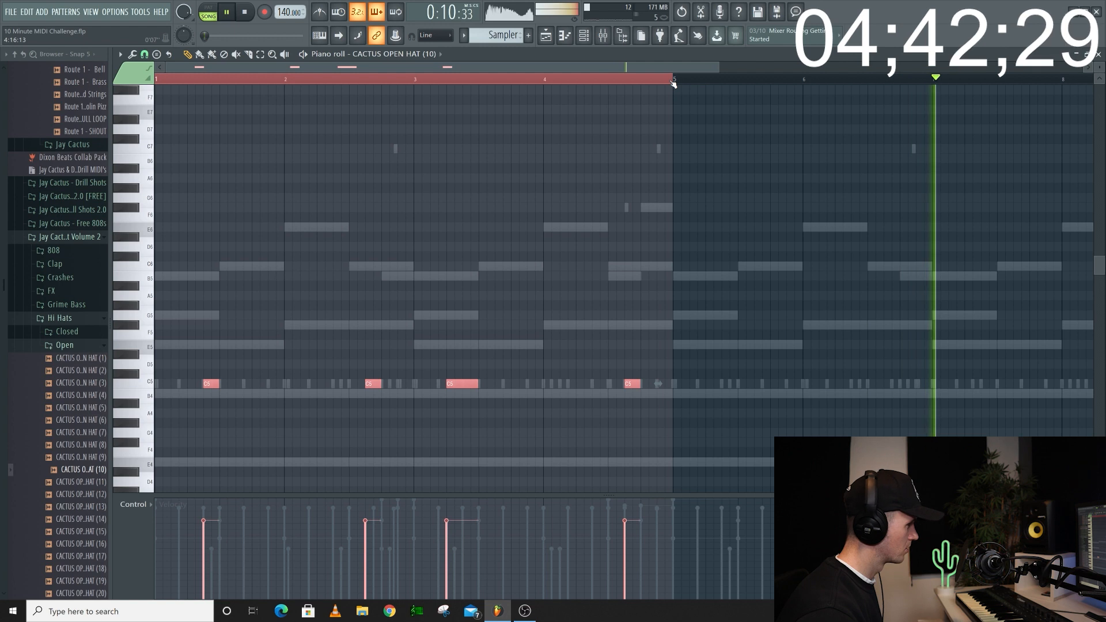
{"action": "key", "text": "ctrl+b"}
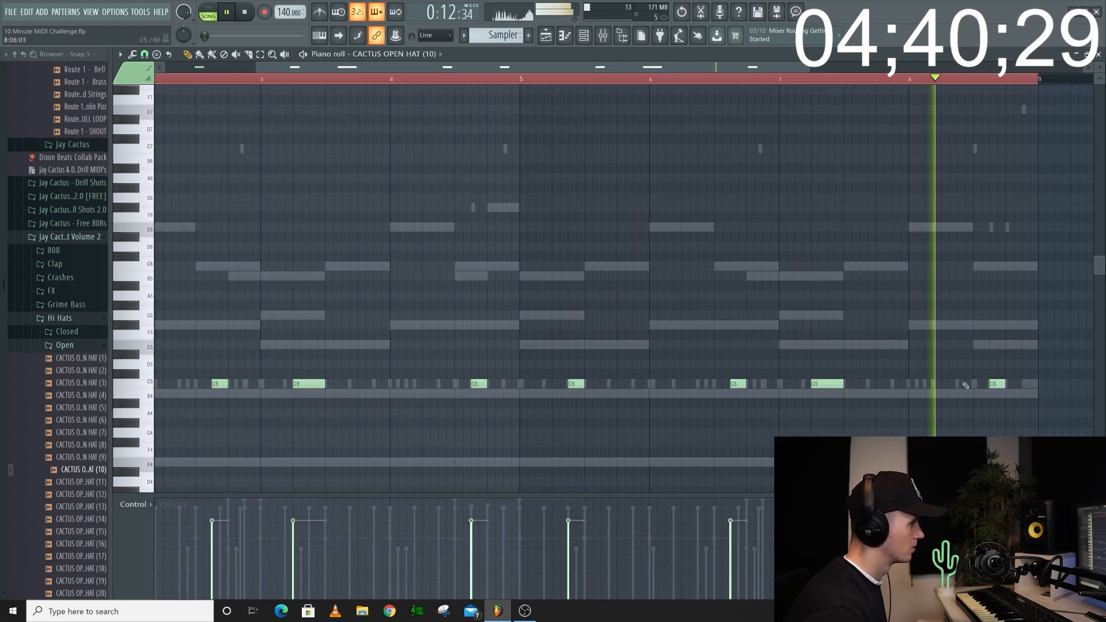
Step: Add CACTUS PERC (2) and CACTUS PERC (3) as new channels, each with a hit on step 1 of bar 1
{"action": "left_click", "coordinate": [586, 36]}
{"action": "left_click", "coordinate": [64, 346]}
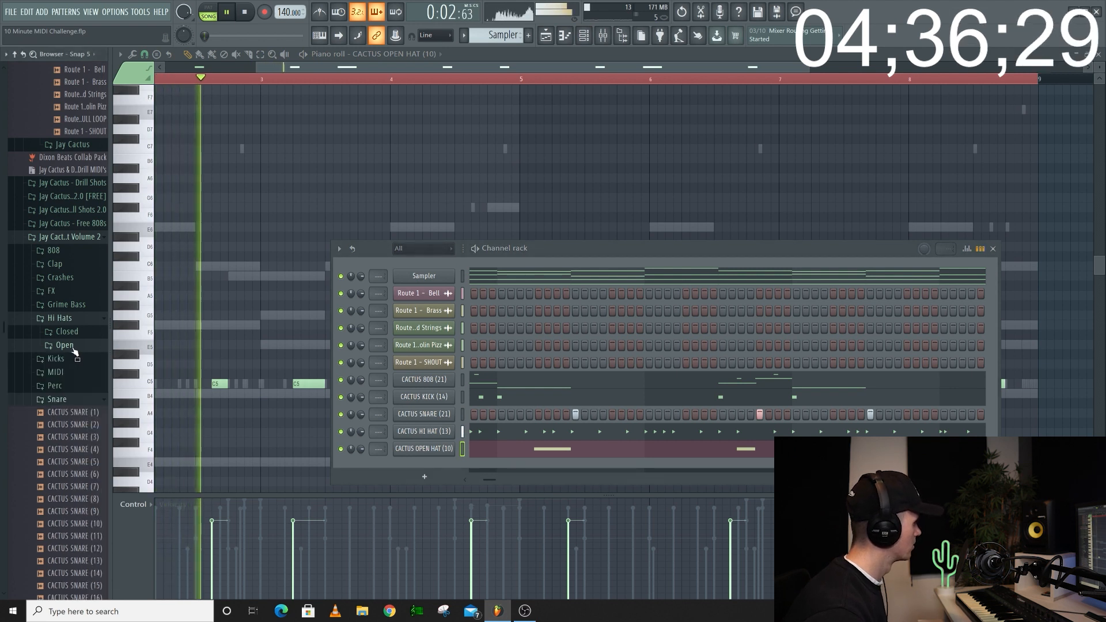
{"action": "left_click", "coordinate": [63, 385]}
{"action": "key", "text": "space"}
{"action": "left_click_drag", "start_coordinate": [73, 436], "coordinate": [76, 449]}
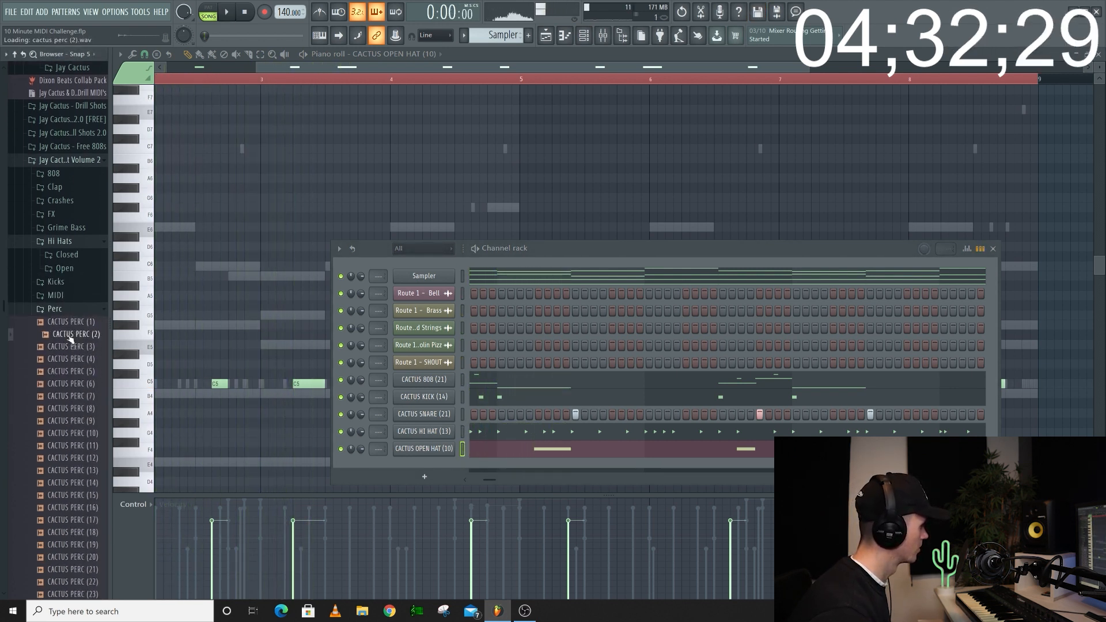
{"action": "left_click_drag", "start_coordinate": [460, 463], "coordinate": [469, 471]}
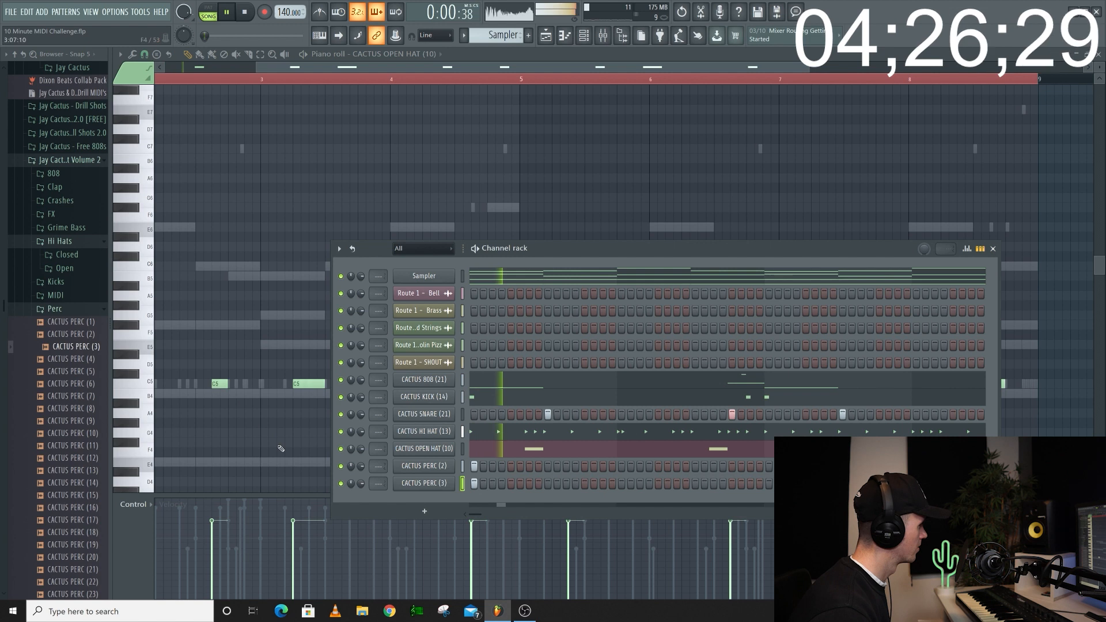
Step: Audition the remaining percussion samples in the pack's Perc folder over the playing beat
{"action": "left_click", "coordinate": [89, 395]}
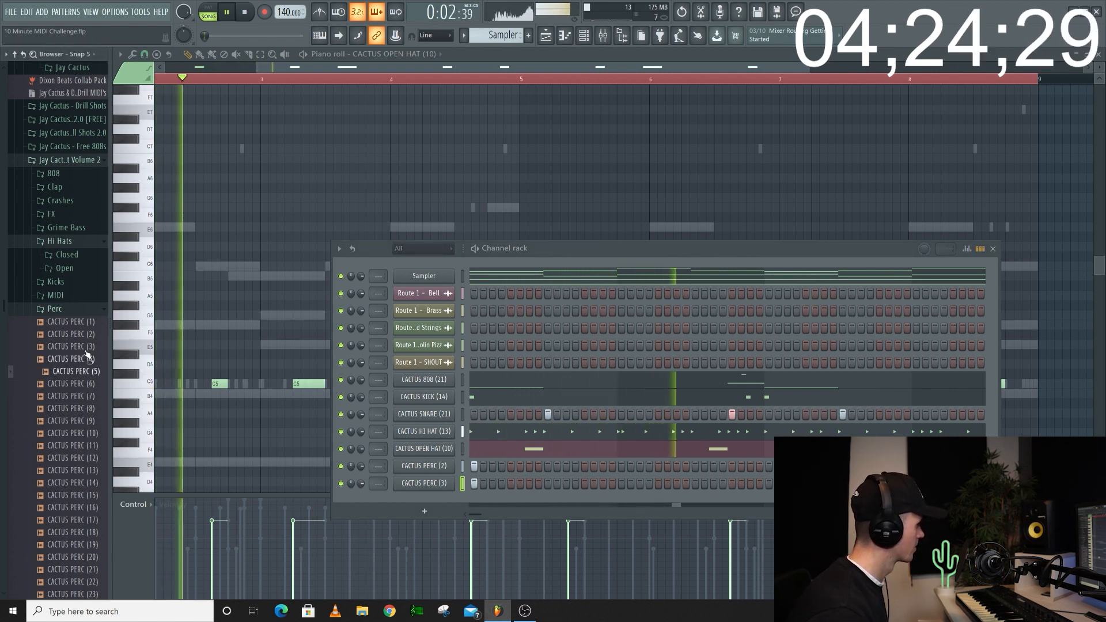
{"action": "left_click", "coordinate": [89, 408]}
{"action": "left_click", "coordinate": [89, 420]}
{"action": "left_click", "coordinate": [90, 433]}
{"action": "left_click", "coordinate": [89, 445]}
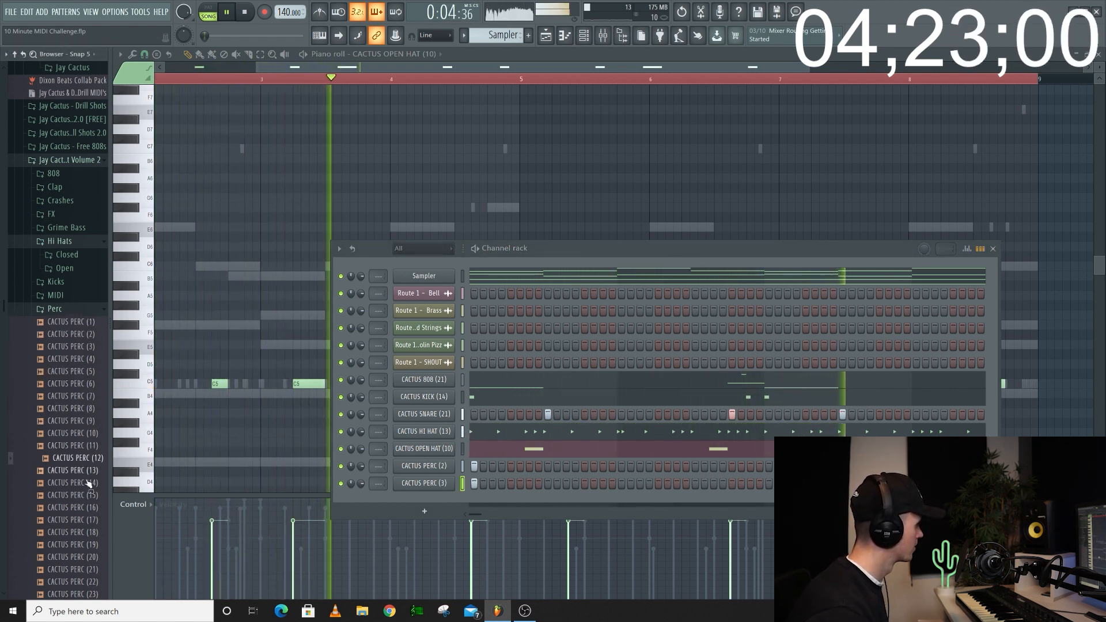
{"action": "left_click", "coordinate": [89, 458]}
{"action": "left_click", "coordinate": [89, 469]}
{"action": "left_click", "coordinate": [89, 483]}
{"action": "left_click", "coordinate": [87, 495]}
{"action": "left_click", "coordinate": [87, 506]}
{"action": "left_click", "coordinate": [86, 520]}
{"action": "left_click", "coordinate": [87, 532]}
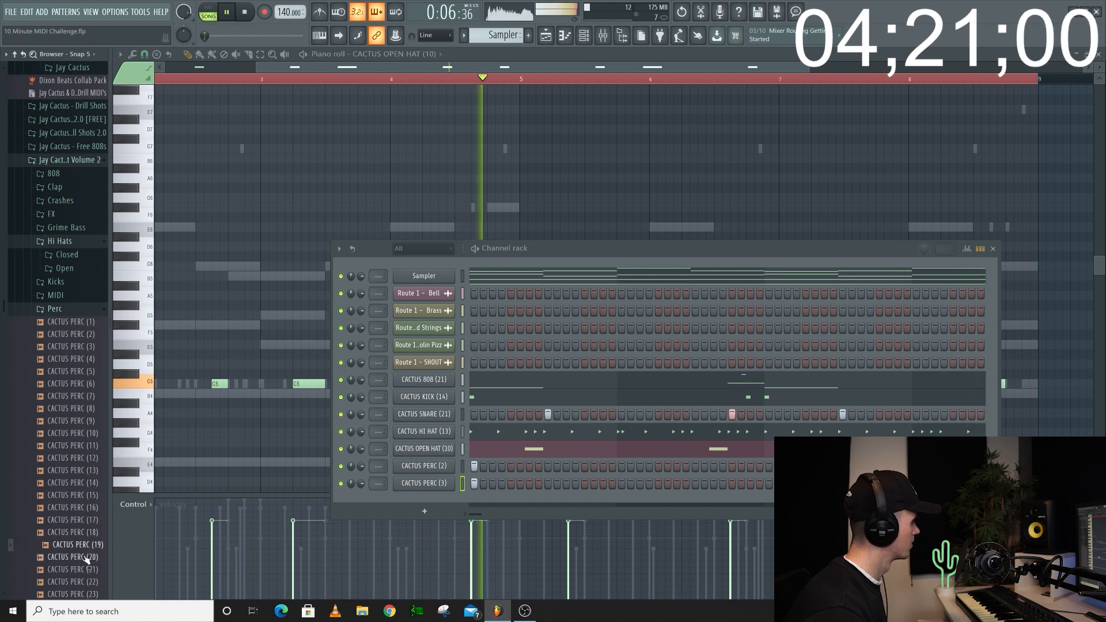
{"action": "left_click", "coordinate": [87, 544]}
{"action": "left_click", "coordinate": [86, 557]}
{"action": "left_click", "coordinate": [84, 569]}
{"action": "left_click", "coordinate": [81, 581]}
{"action": "left_click", "coordinate": [81, 594]}
{"action": "scroll", "coordinate": [85, 561], "scroll_direction": "down", "scroll_amount": 3}
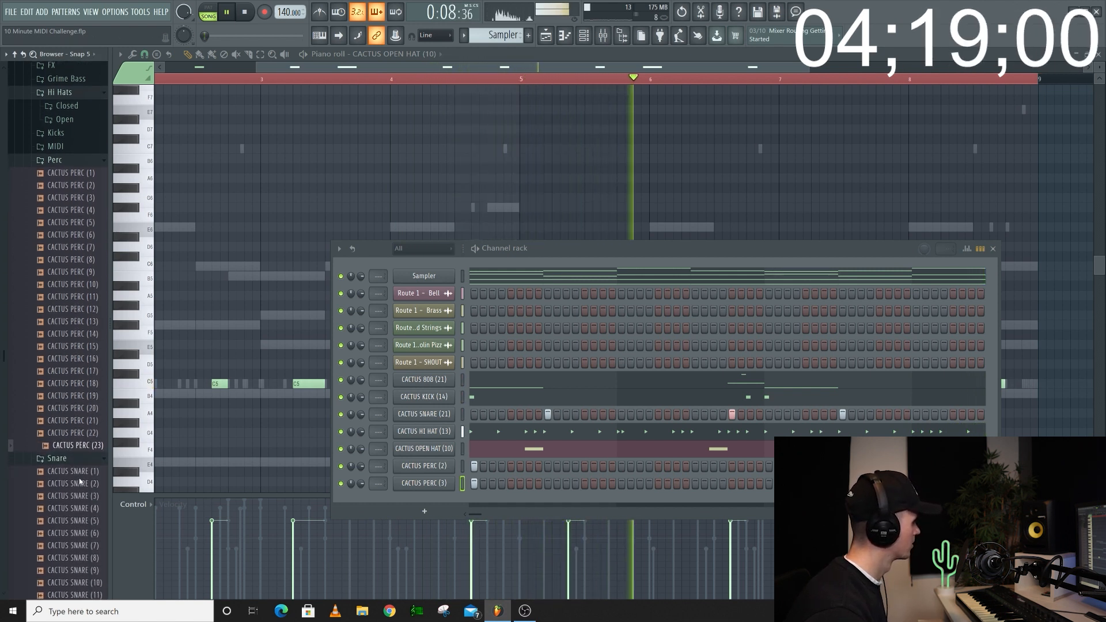
Step: Add CACTUS PERC (23) as a new channel and place hits on step 4 of bar 1 and step 7 of bar 2
{"action": "left_click", "coordinate": [82, 482]}
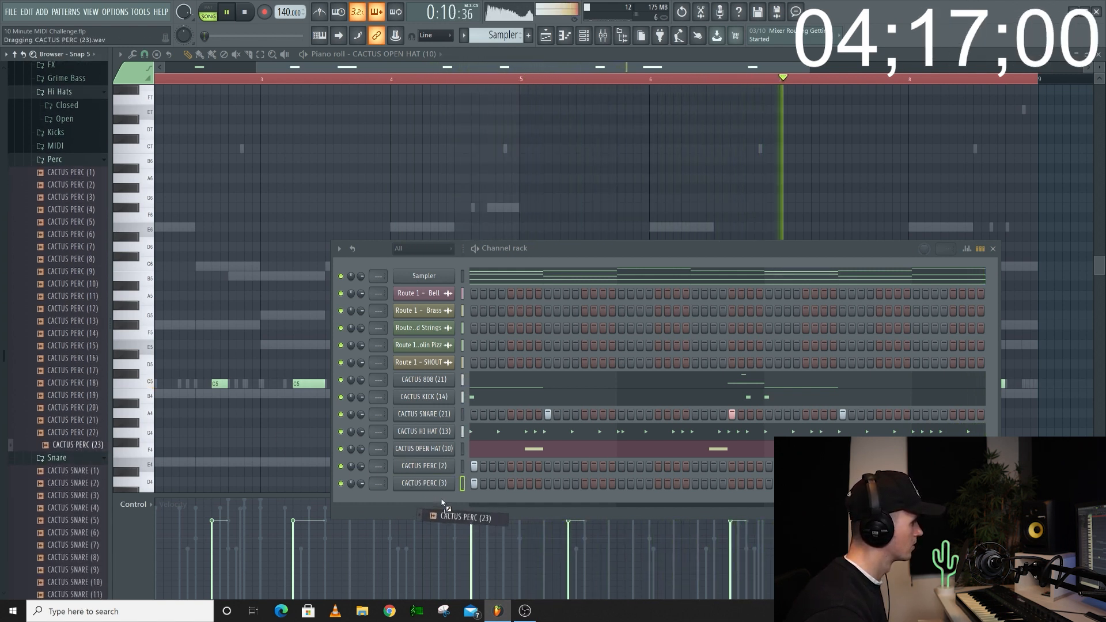
{"action": "left_click_drag", "start_coordinate": [442, 503], "coordinate": [503, 516]}
{"action": "left_click", "coordinate": [492, 500]}
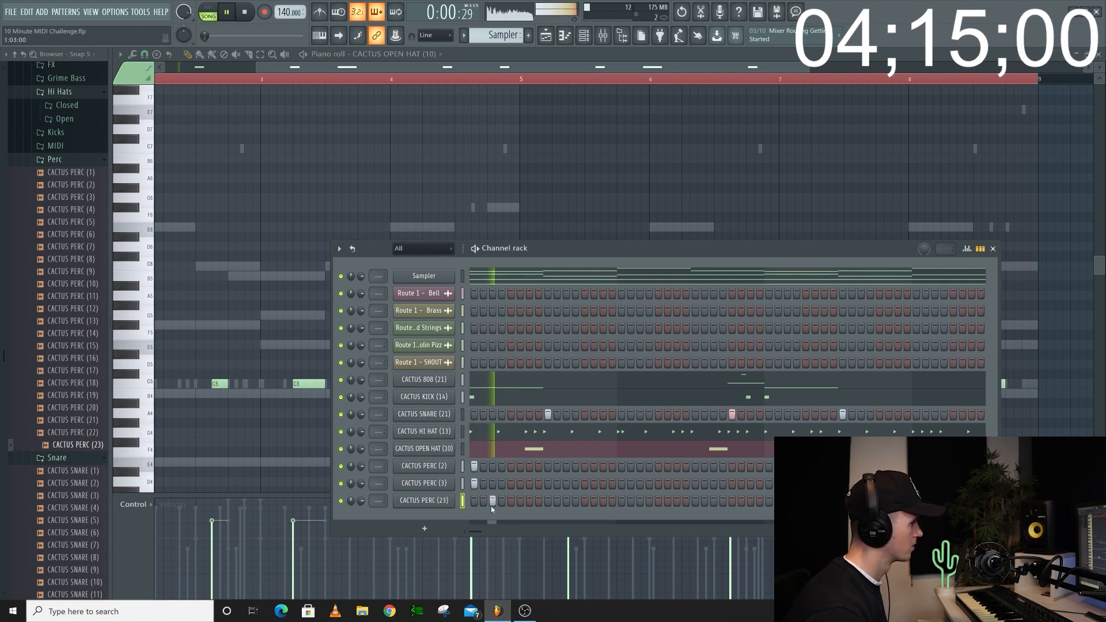
{"action": "left_click", "coordinate": [492, 500]}
{"action": "left_click", "coordinate": [502, 500]}
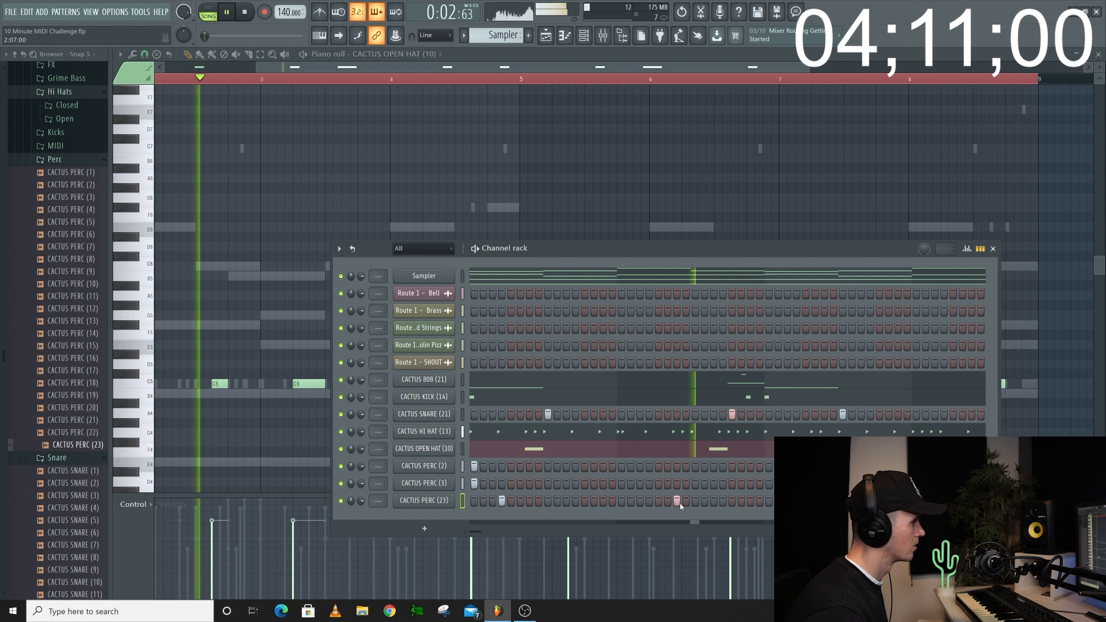
Step: Place CACTUS PERC (23) hits on bar 4 step 7, bar 5 step 5, bar 6 step 3 and bar 8 step 8
{"action": "key", "text": "space"}
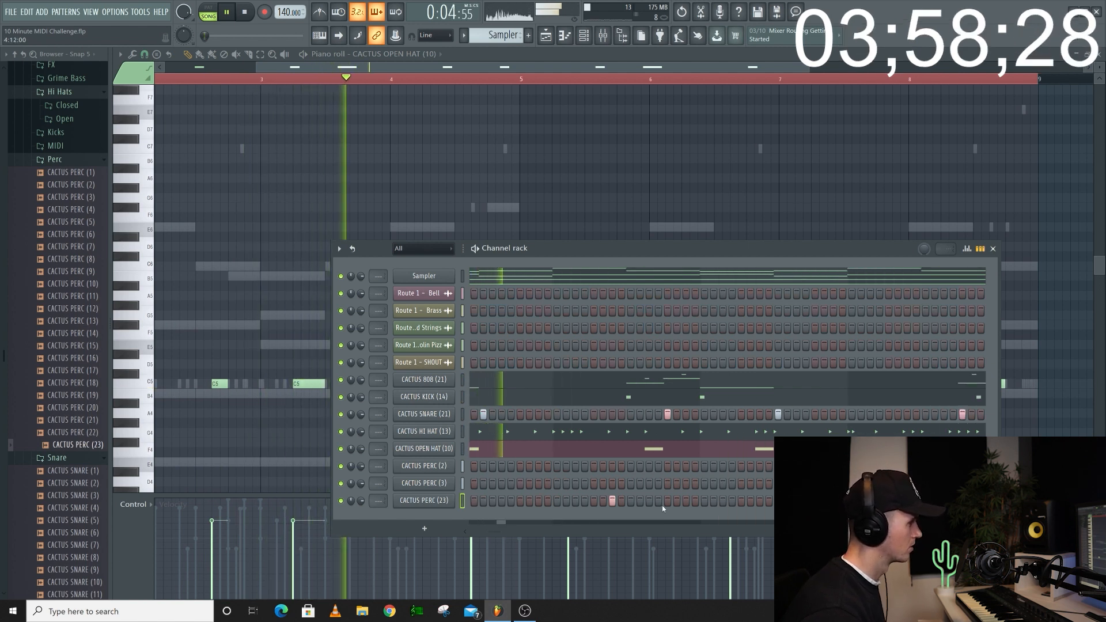
{"action": "left_click", "coordinate": [741, 504]}
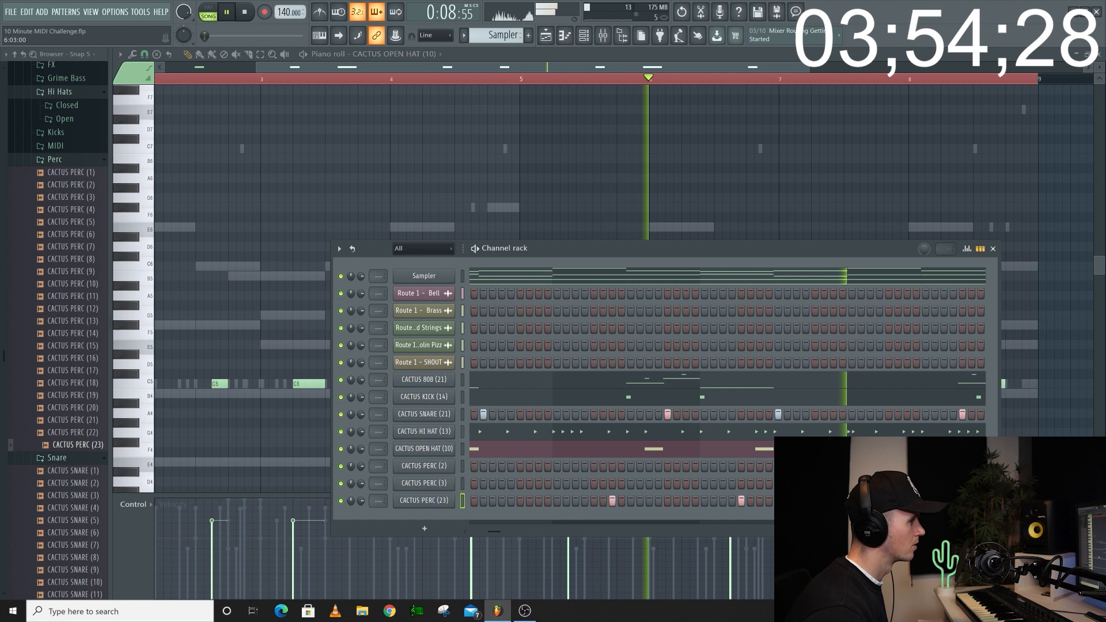
{"action": "left_click_drag", "start_coordinate": [497, 537], "coordinate": [510, 537]}
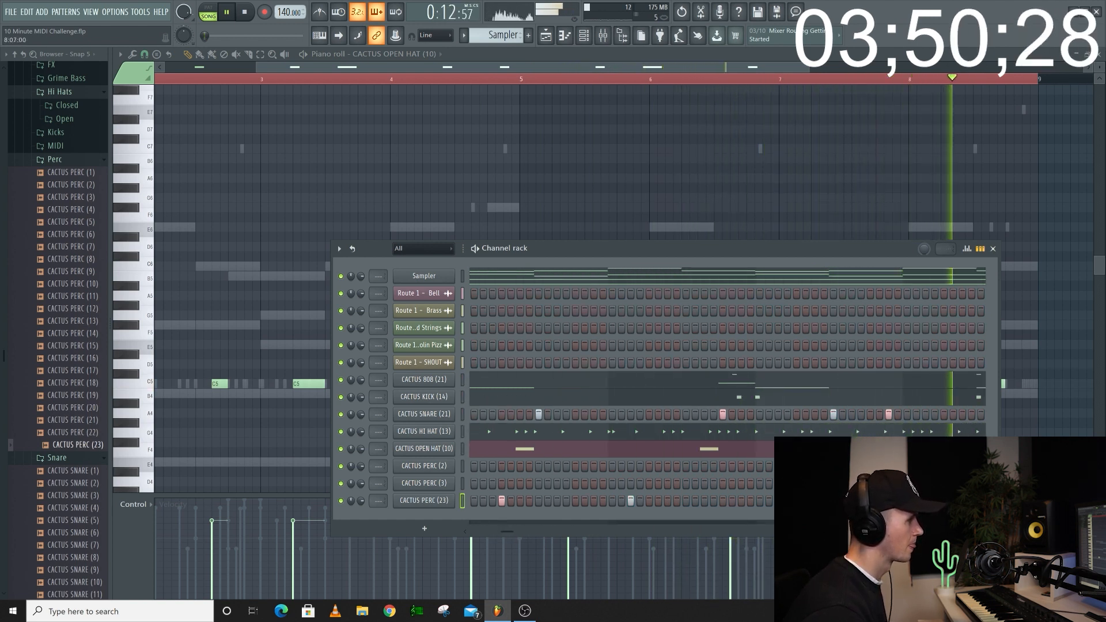
Step: Chop the bar 3 note of CACTUS PERC (23) into a fast four-note roll with descending velocities
{"action": "key", "text": "F7"}
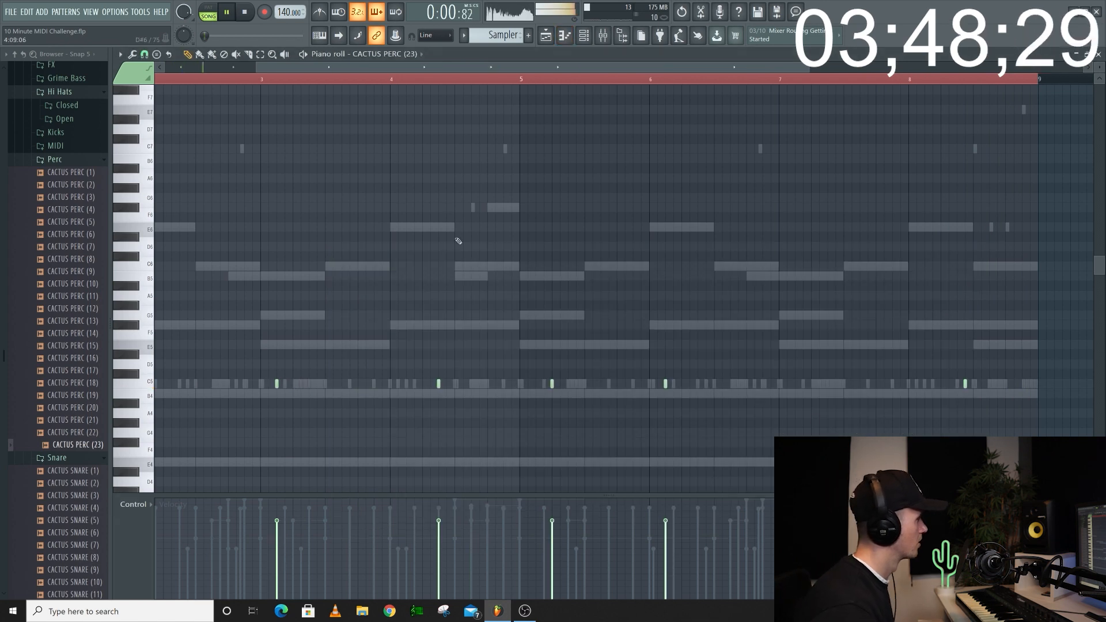
{"action": "key", "text": "space"}
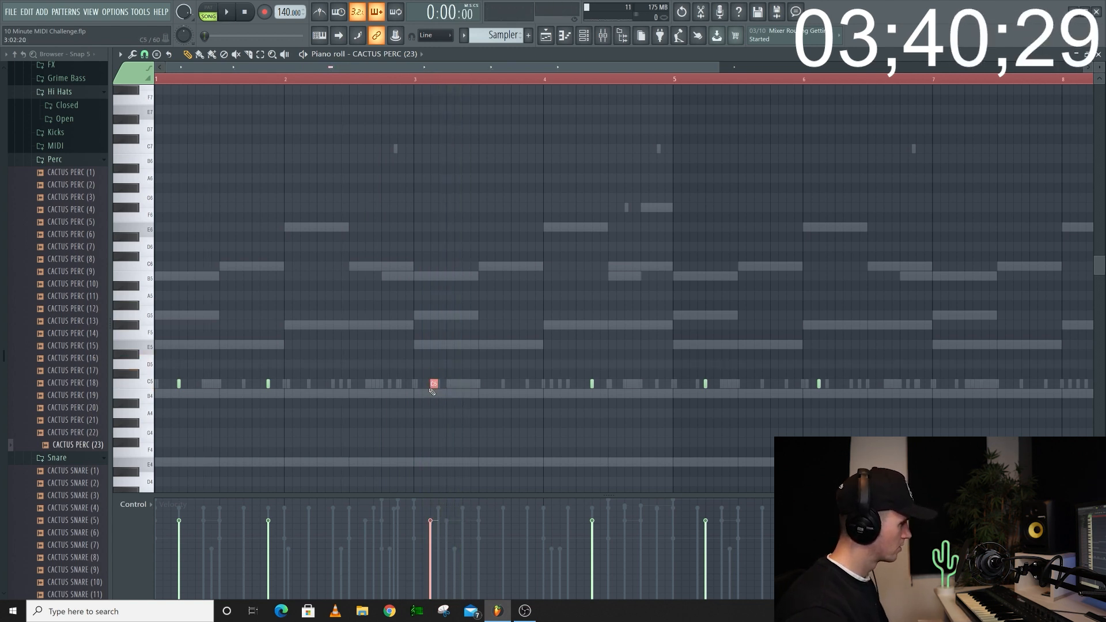
{"action": "key", "text": "alt+u"}
{"action": "key", "text": "Return"}
{"action": "key", "text": "space"}
{"action": "scroll", "coordinate": [433, 547], "scroll_direction": "up", "scroll_amount": 2}
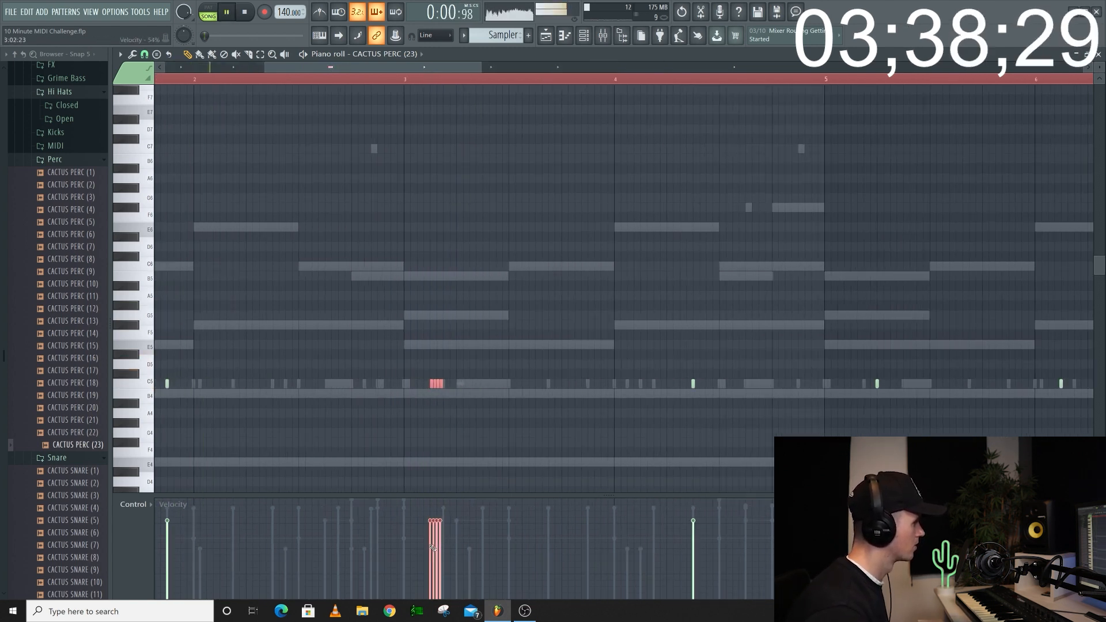
{"action": "scroll", "coordinate": [433, 547], "scroll_direction": "up", "scroll_amount": 2}
{"action": "left_click_drag", "start_coordinate": [459, 568], "coordinate": [453, 577]}
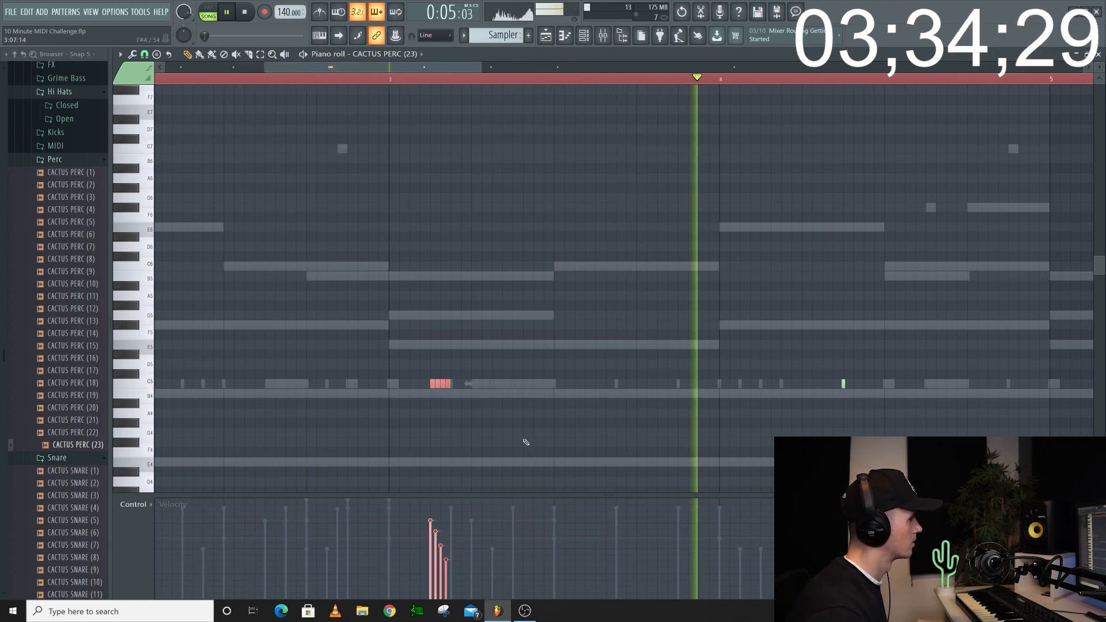
Step: Play the beat and check the CACTUS PERC (23) hits across all eight bars
{"action": "scroll", "coordinate": [562, 439], "scroll_direction": "down", "scroll_amount": 4}
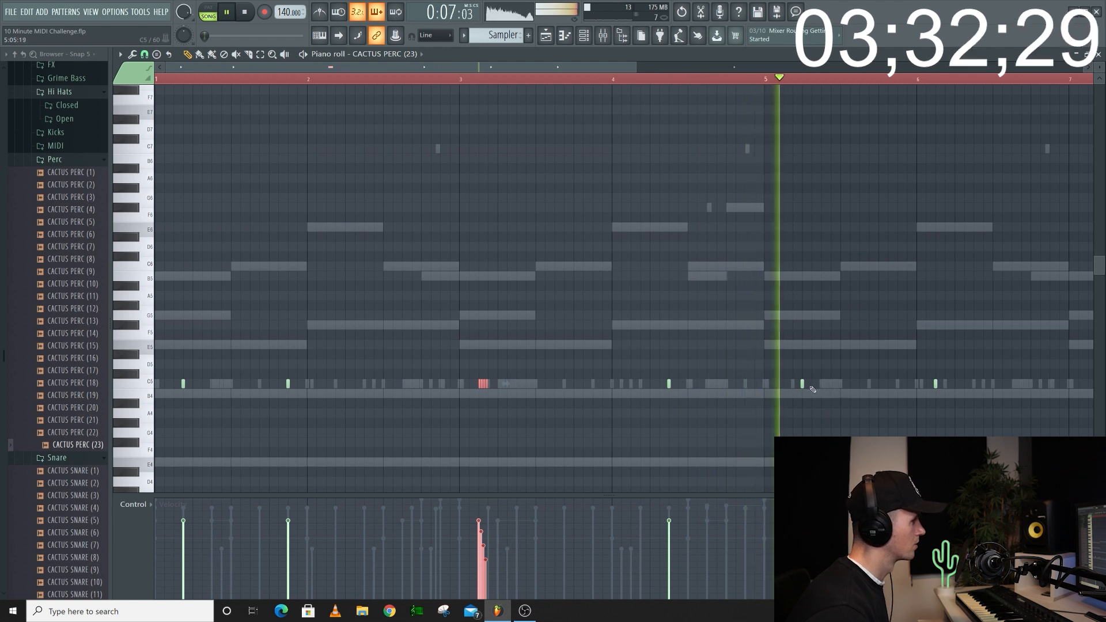
{"action": "scroll", "coordinate": [937, 386], "scroll_direction": "up", "scroll_amount": 1}
{"action": "scroll", "coordinate": [936, 386], "scroll_direction": "down", "scroll_amount": 3}
{"action": "scroll", "coordinate": [990, 390], "scroll_direction": "up", "scroll_amount": 5}
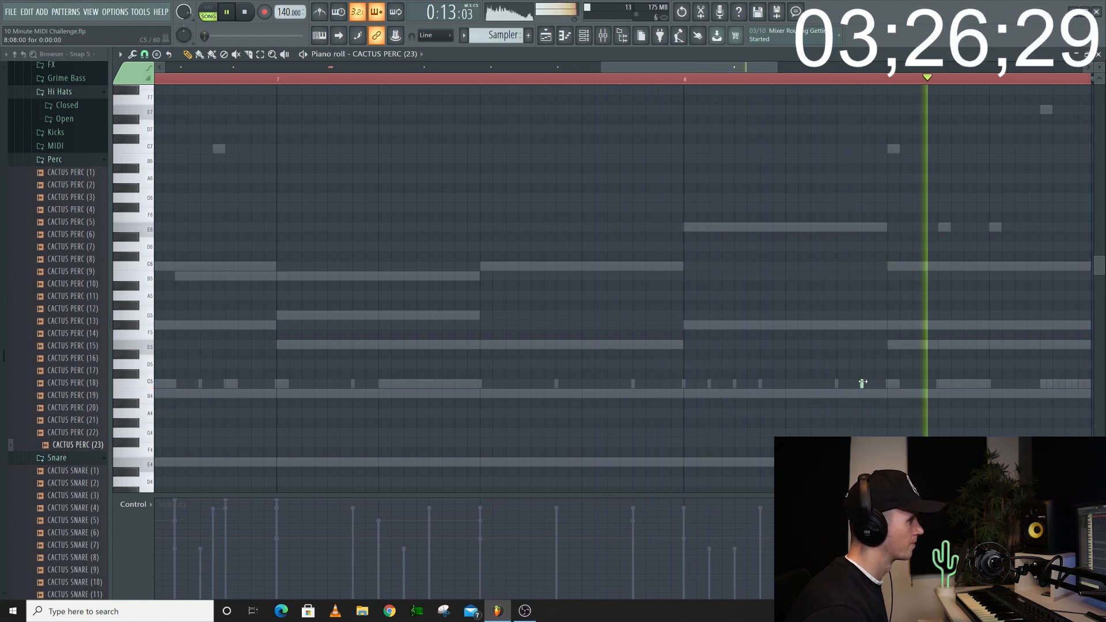
{"action": "scroll", "coordinate": [817, 369], "scroll_direction": "down", "scroll_amount": 6}
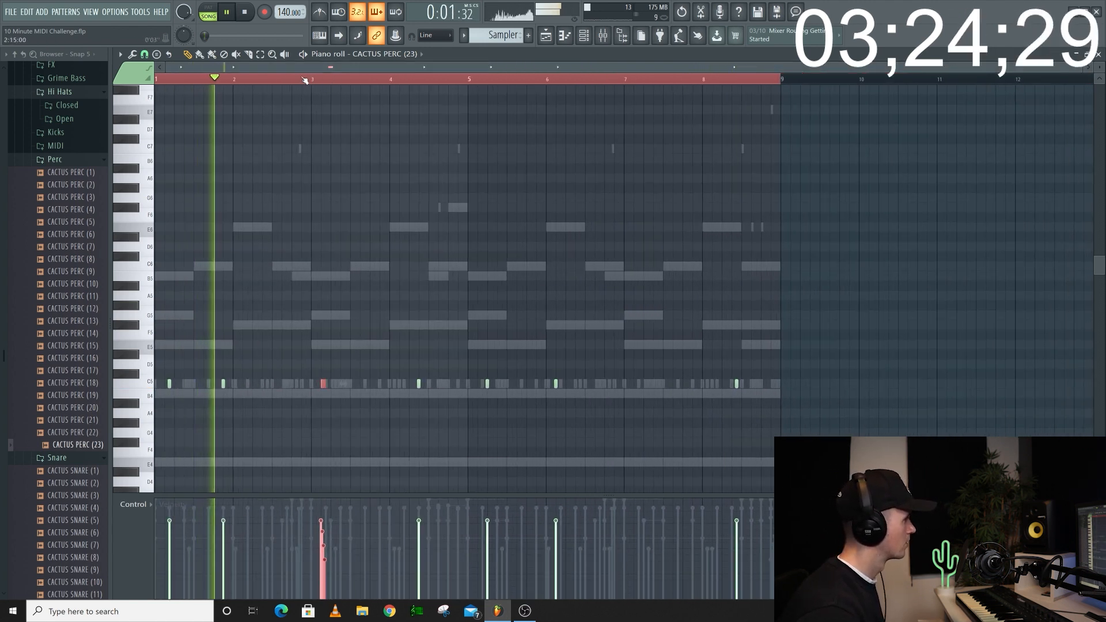
{"action": "scroll", "coordinate": [345, 370], "scroll_direction": "up", "scroll_amount": 3}
{"action": "left_click", "coordinate": [584, 35]}
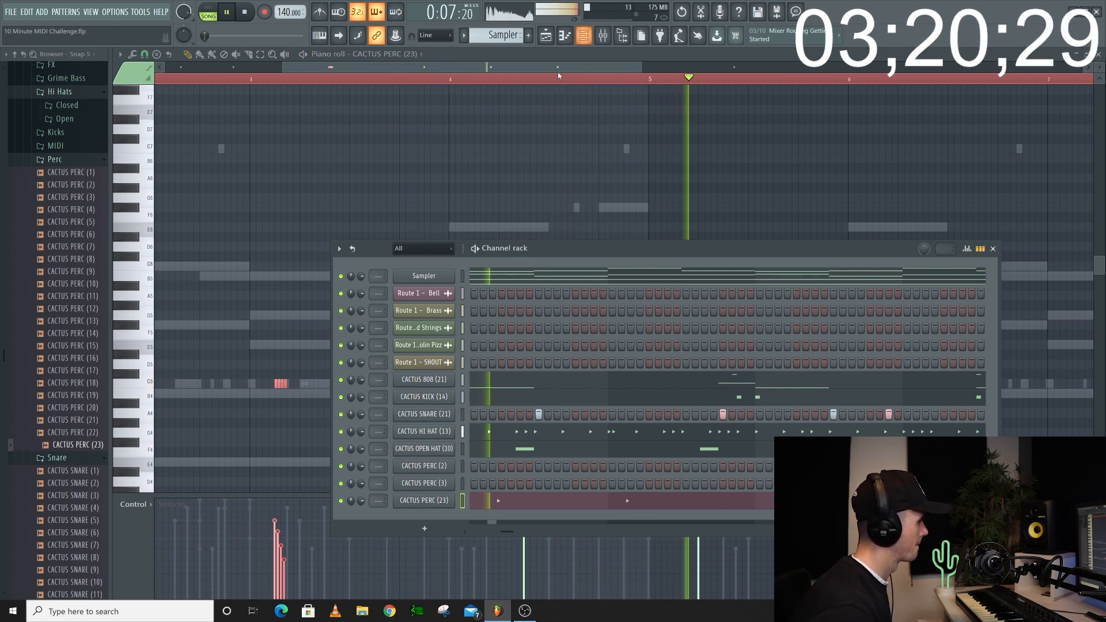
{"action": "key", "text": "space"}
Step: Split the Sampler pattern by channel in the playlist and lay out the drum patterns on tracks 6 to 13
{"action": "left_click", "coordinate": [546, 36]}
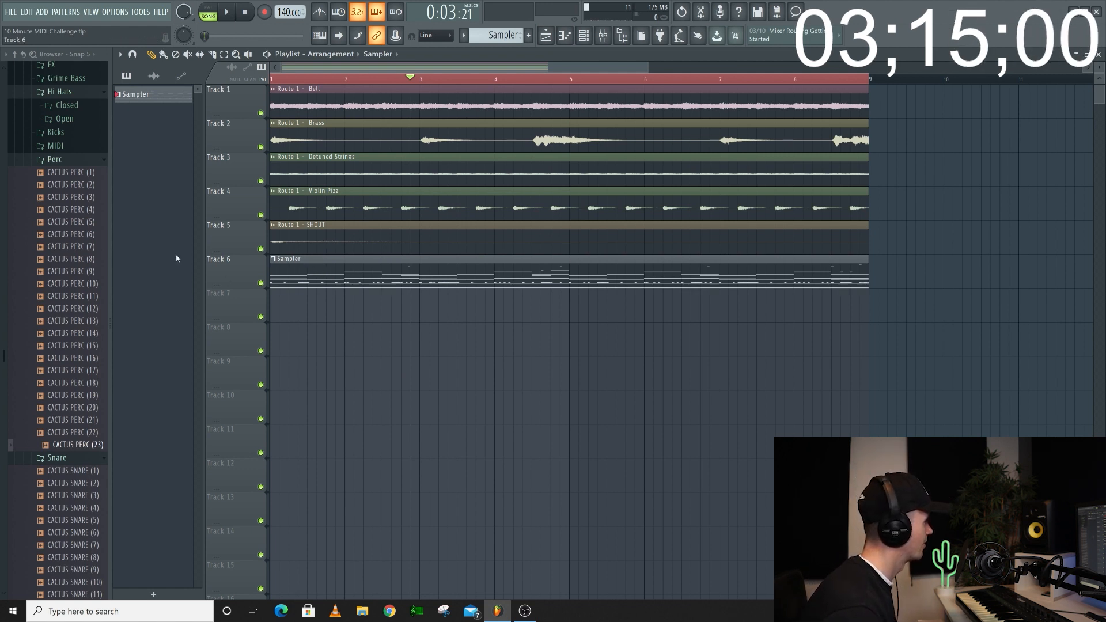
{"action": "left_click", "coordinate": [464, 36]}
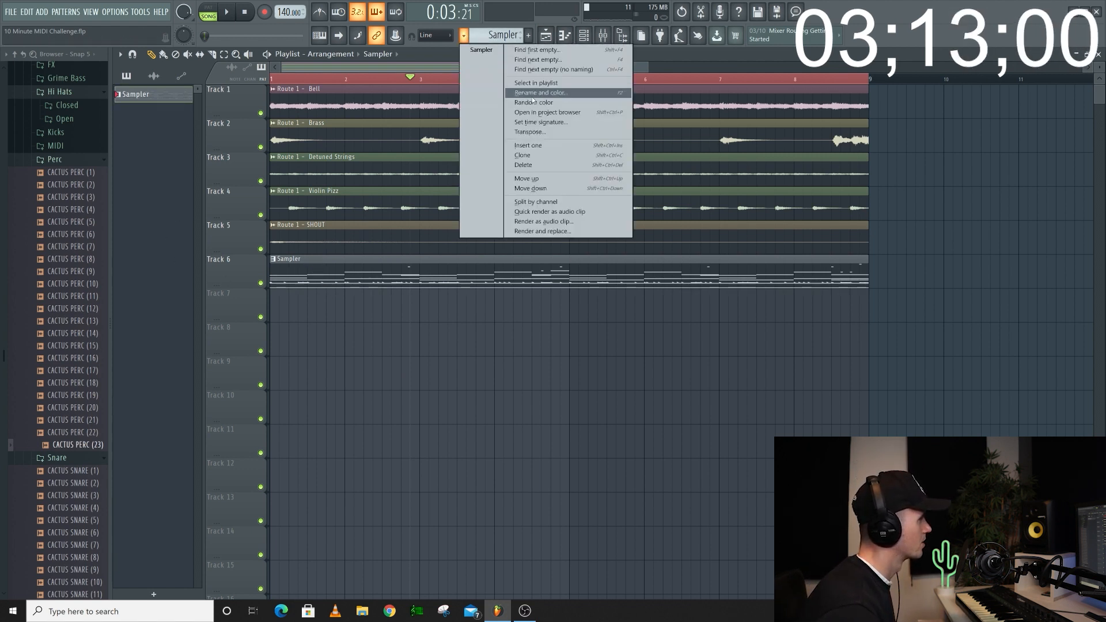
{"action": "left_click", "coordinate": [535, 201]}
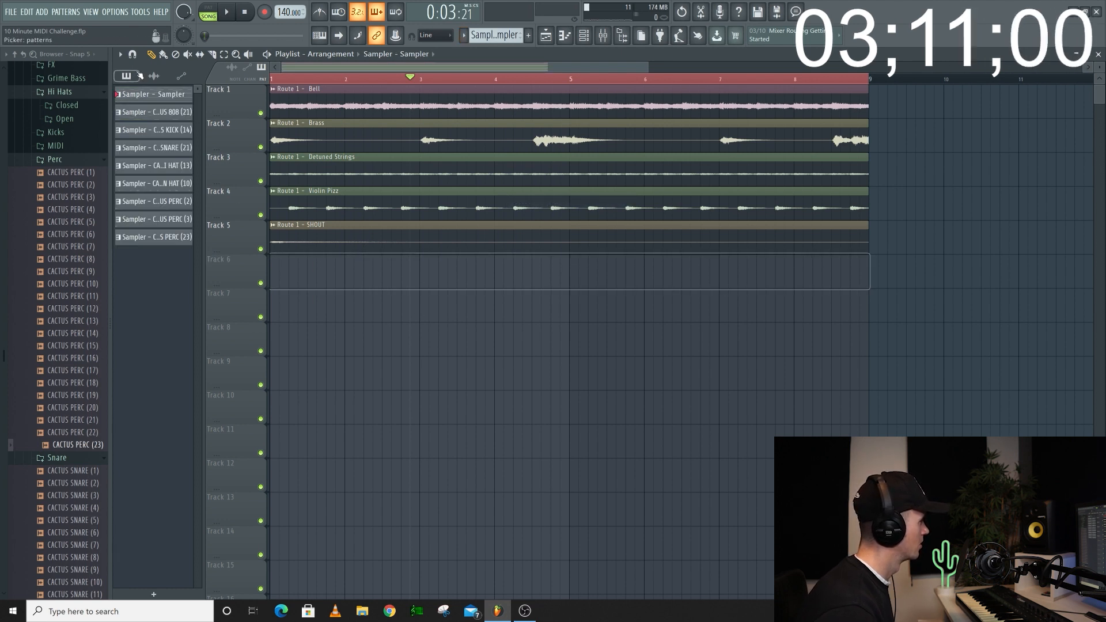
{"action": "left_click_drag", "start_coordinate": [202, 150], "coordinate": [271, 265]}
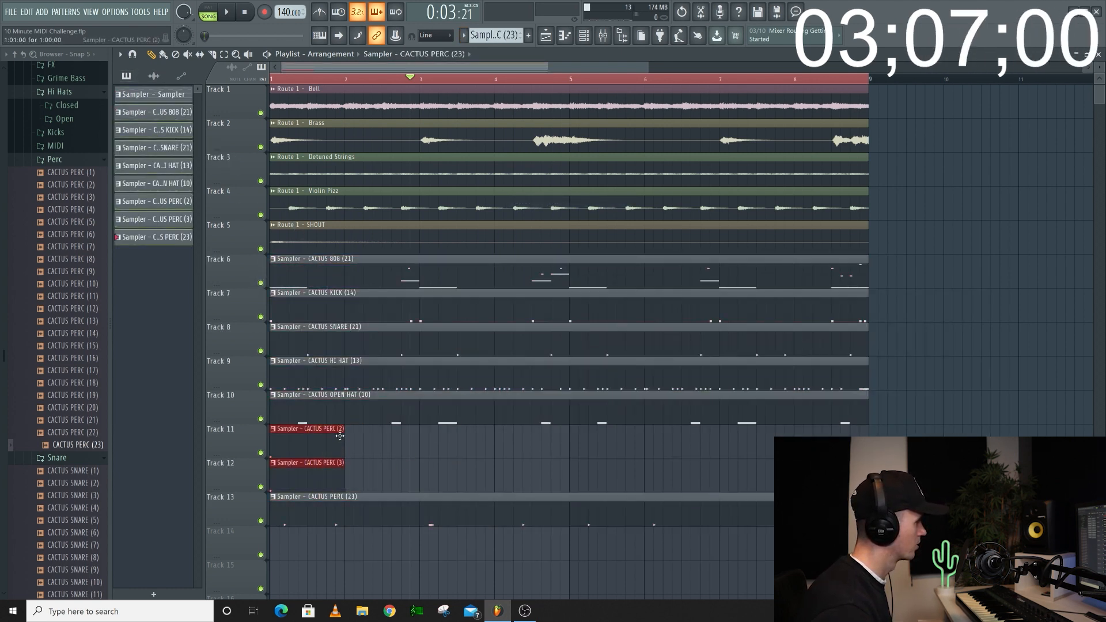
Step: Extend the CACTUS PERC (2) and (3) clips to eight bars and duplicate the whole eight-bar arrangement four times, up to bar 41
{"action": "left_click_drag", "start_coordinate": [525, 433], "coordinate": [854, 424]}
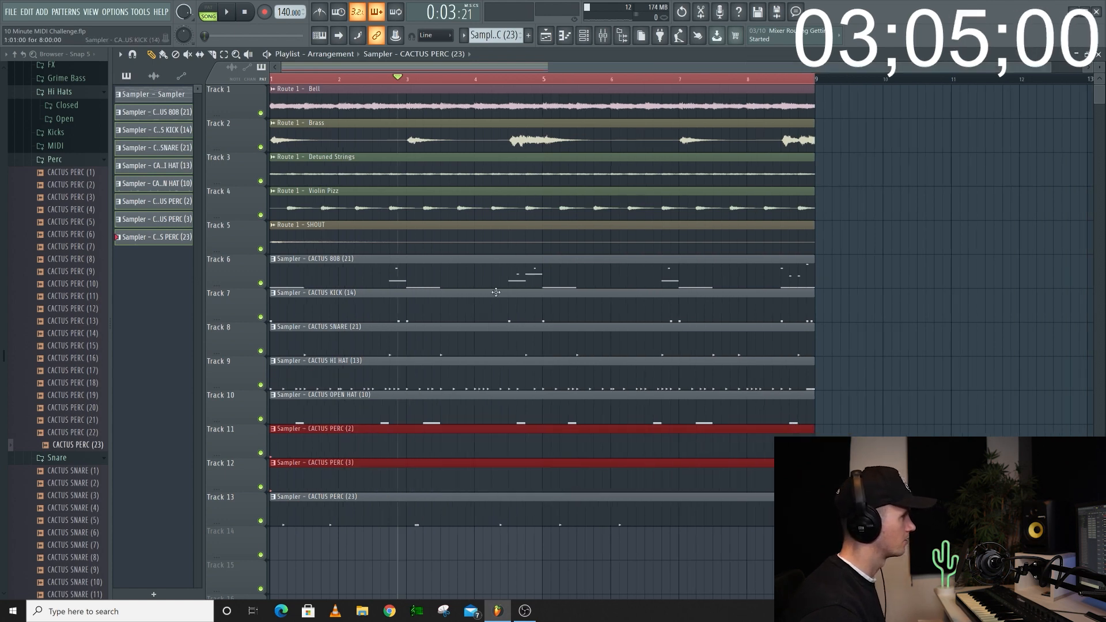
{"action": "scroll", "coordinate": [483, 307], "scroll_direction": "down", "scroll_amount": 3}
{"action": "key", "text": "ctrl+a"}
{"action": "key", "text": "ctrl+b"}
{"action": "key", "text": "ctrl+b"}
{"action": "scroll", "coordinate": [478, 241], "scroll_direction": "down", "scroll_amount": 3}
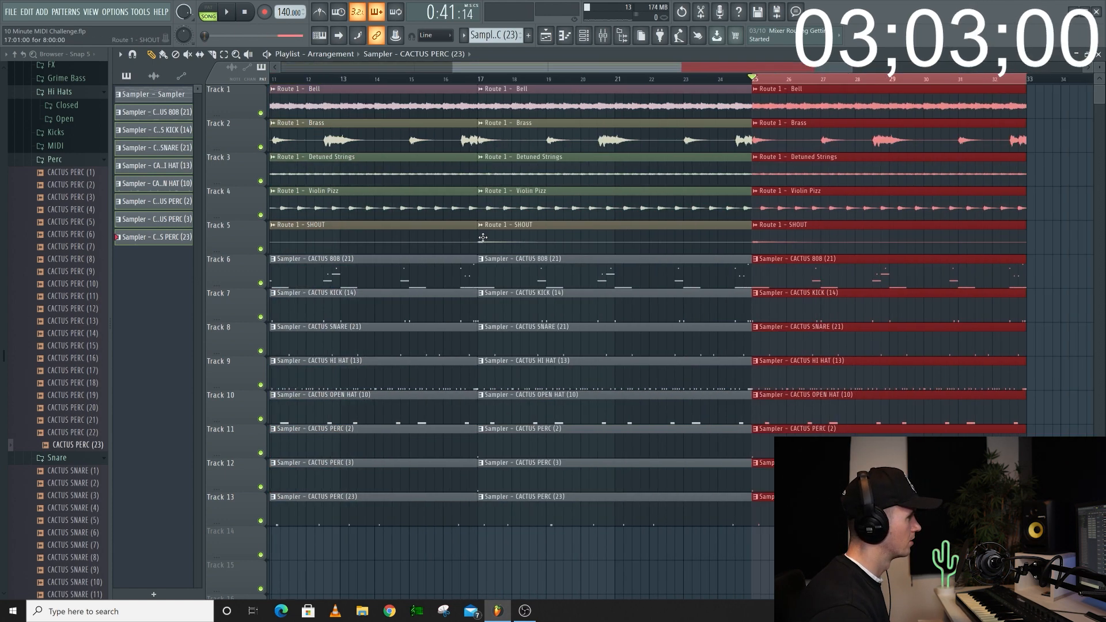
{"action": "key", "text": "ctrl+b"}
{"action": "key", "text": "ctrl+b"}
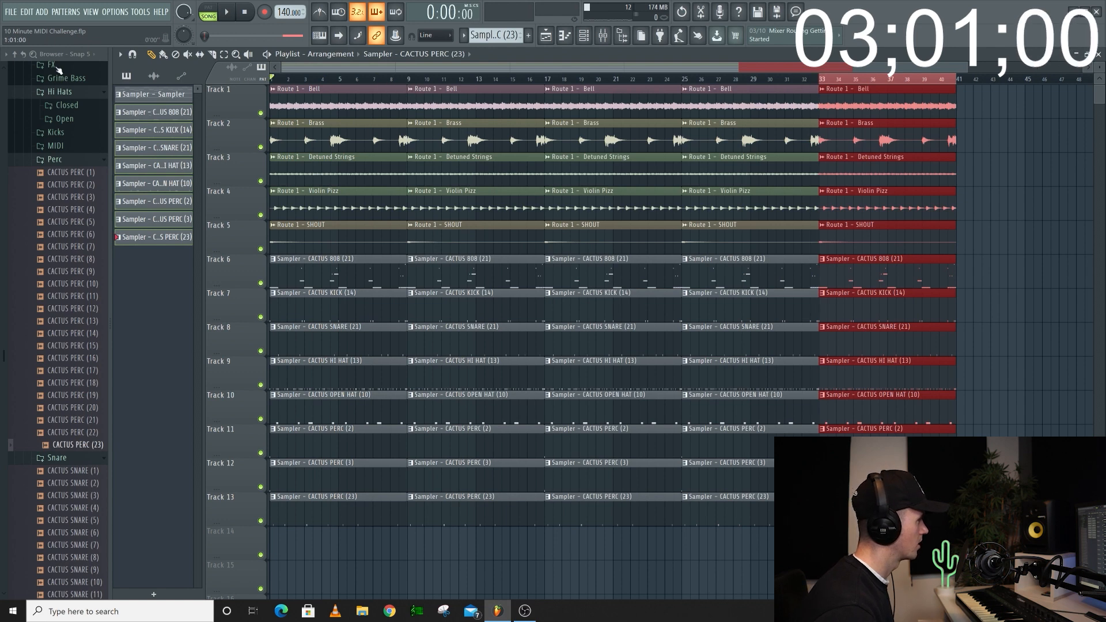
Step: Clear the clips in bars 1 to 8 on all tracks except Bell, and put a Route 1 - SHOUT clip back at bar 1
{"action": "left_click_drag", "start_coordinate": [348, 138], "coordinate": [334, 518]}
{"action": "key", "text": "space"}
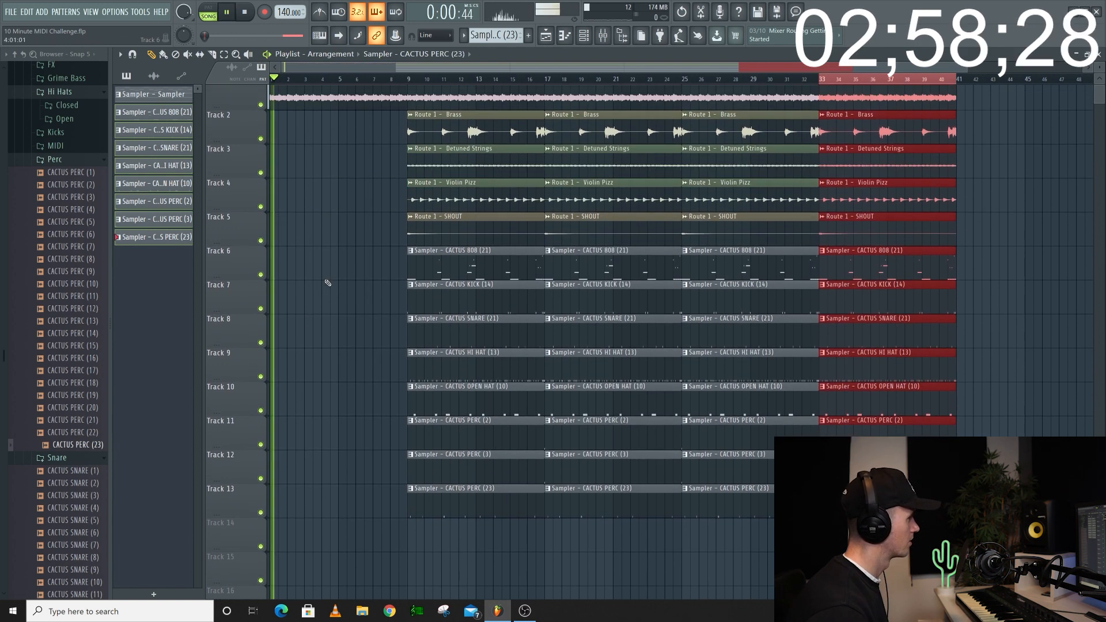
{"action": "left_click", "coordinate": [454, 236]}
{"action": "left_click", "coordinate": [280, 237]}
{"action": "key", "text": "space"}
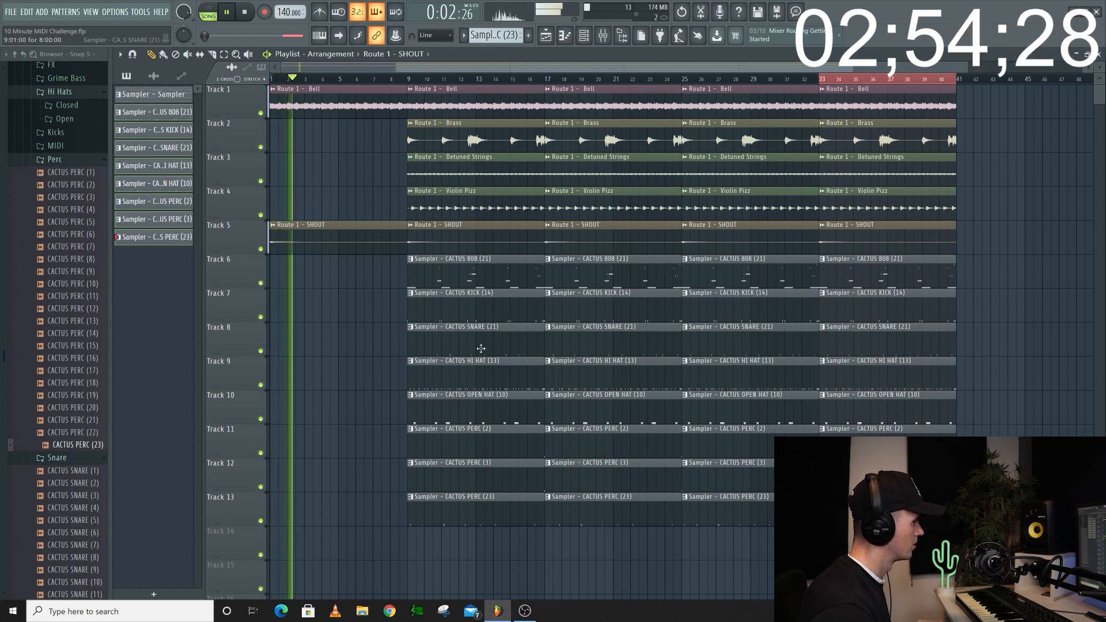
Step: Add a CACTUS HI HAT (13) clip covering only bars 5 to 8 on track 9
{"action": "left_click", "coordinate": [471, 373]}
{"action": "left_click", "coordinate": [279, 371]}
{"action": "left_click", "coordinate": [344, 371]}
{"action": "right_click", "coordinate": [325, 371]}
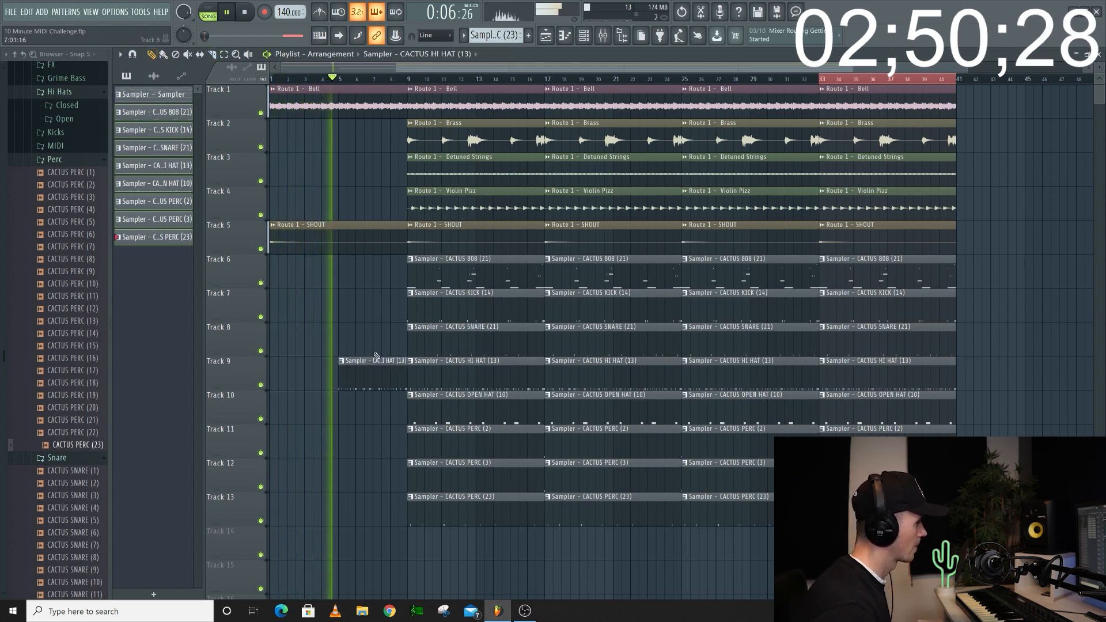
Step: Delete the CACTUS PERC (23) and Violin Pizz clips from bars 9 to 16
{"action": "right_click", "coordinate": [483, 506]}
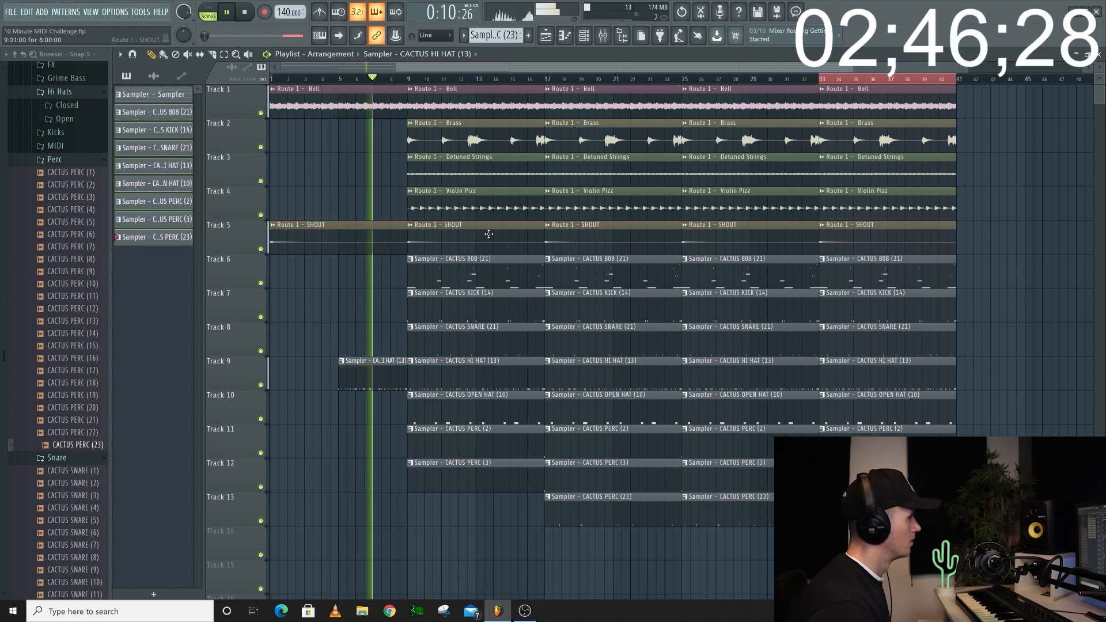
{"action": "right_click", "coordinate": [464, 209]}
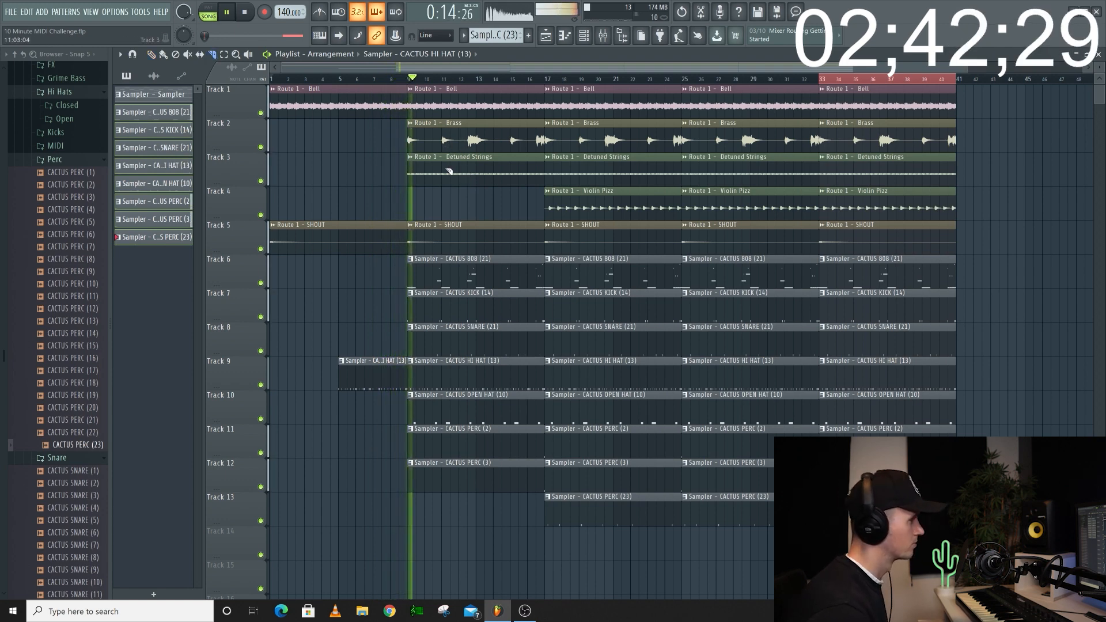
{"action": "scroll", "coordinate": [462, 188], "scroll_direction": "down", "scroll_amount": 1}
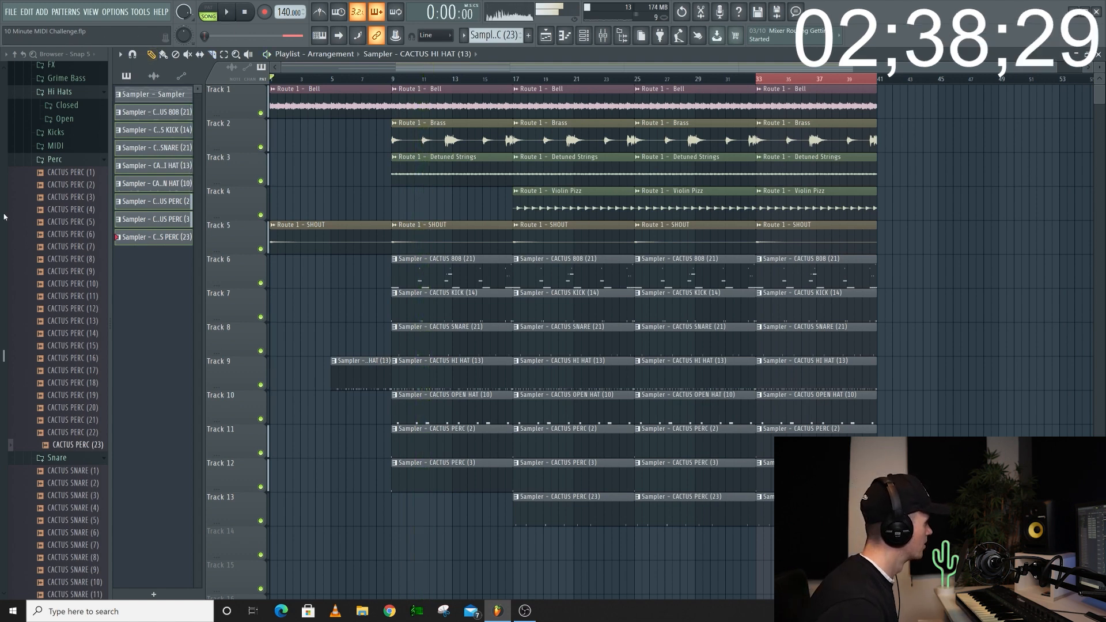
Step: Place CACTUS IMPACT (4) from the FX Impacts folder on track 14, shifted so its peak lands on bar 9
{"action": "scroll", "coordinate": [4, 216], "scroll_direction": "up", "scroll_amount": 10}
{"action": "left_click", "coordinate": [61, 436]}
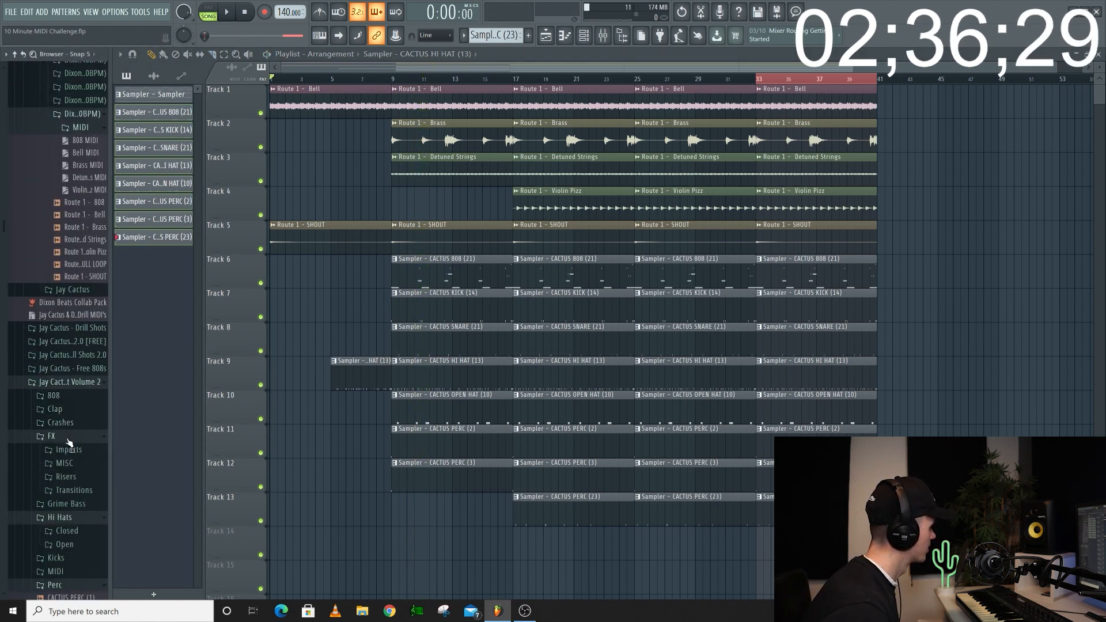
{"action": "left_click", "coordinate": [69, 449]}
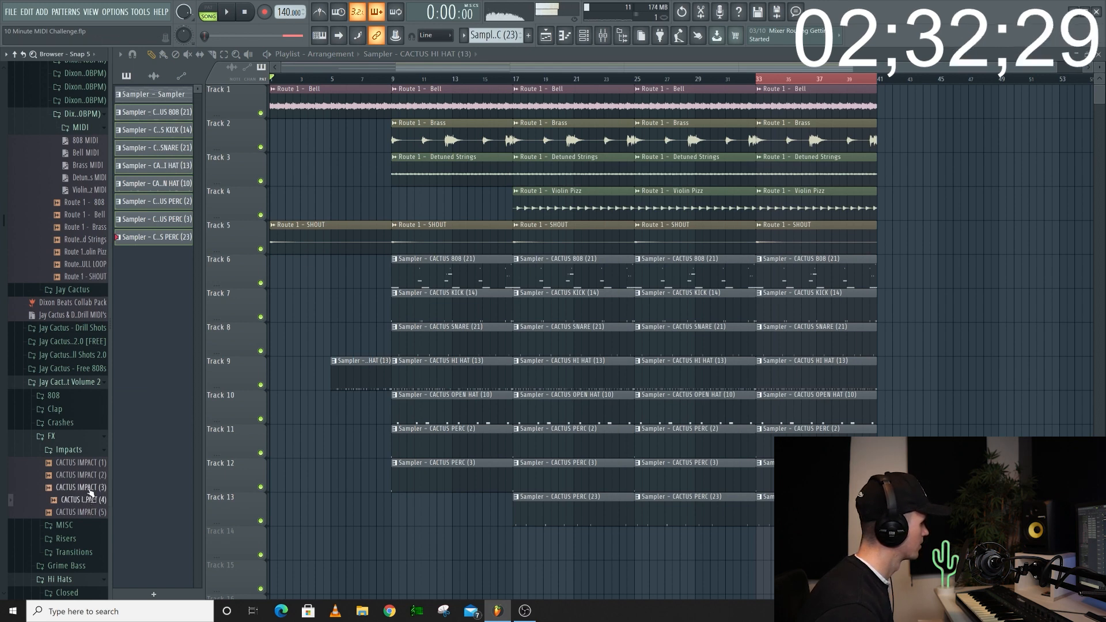
{"action": "left_click_drag", "start_coordinate": [91, 501], "coordinate": [412, 546]}
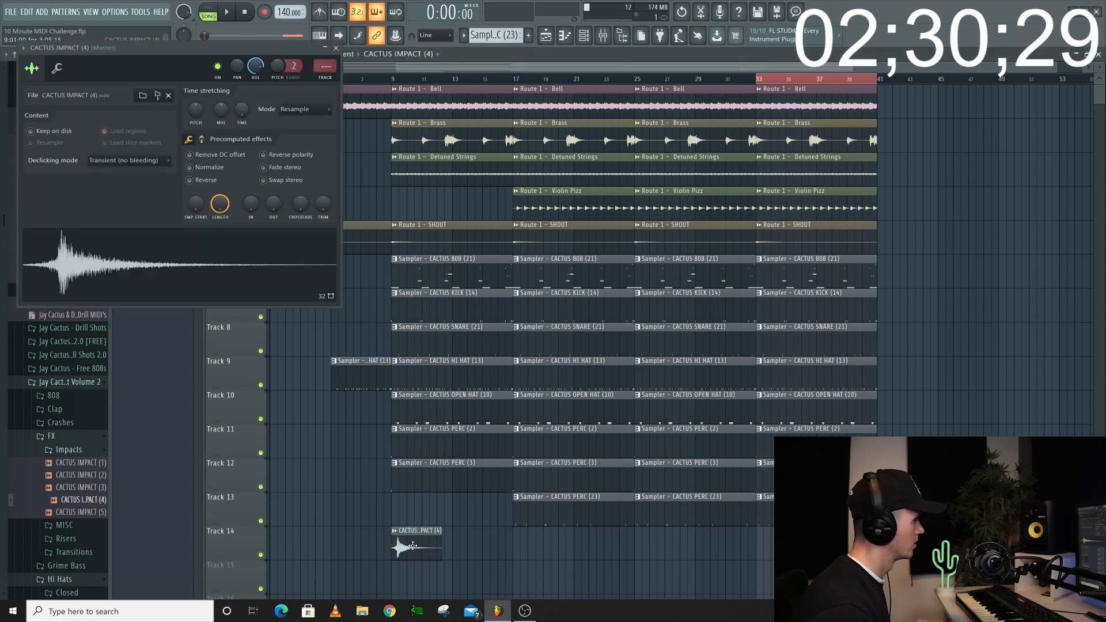
{"action": "left_click", "coordinate": [336, 48]}
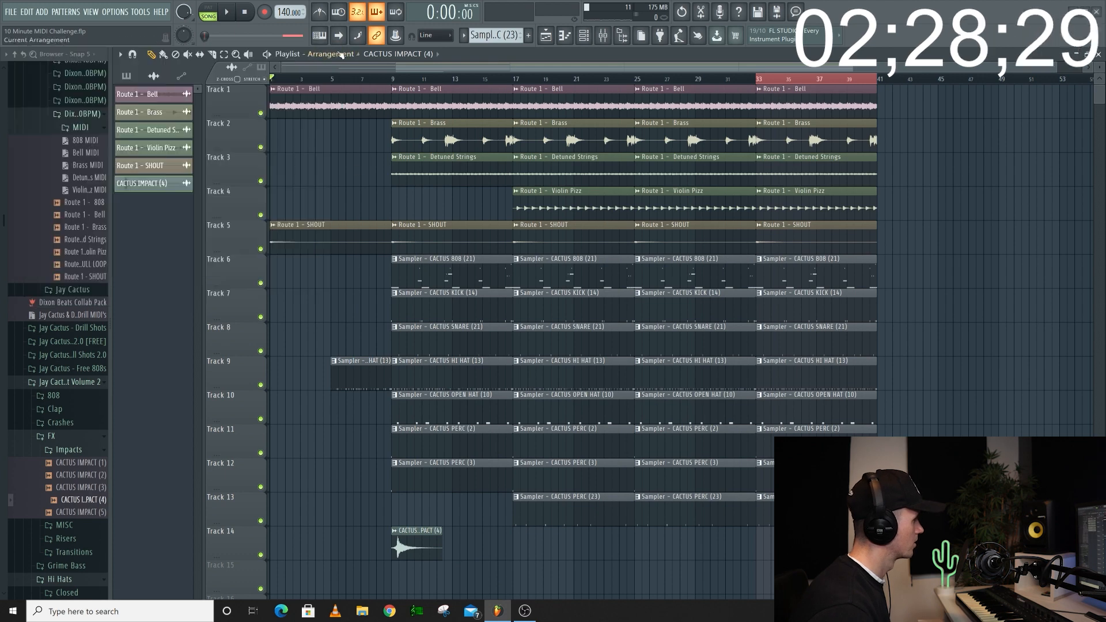
{"action": "scroll", "coordinate": [366, 530], "scroll_direction": "up", "scroll_amount": 4}
{"action": "scroll", "coordinate": [361, 530], "scroll_direction": "down", "scroll_amount": 5}
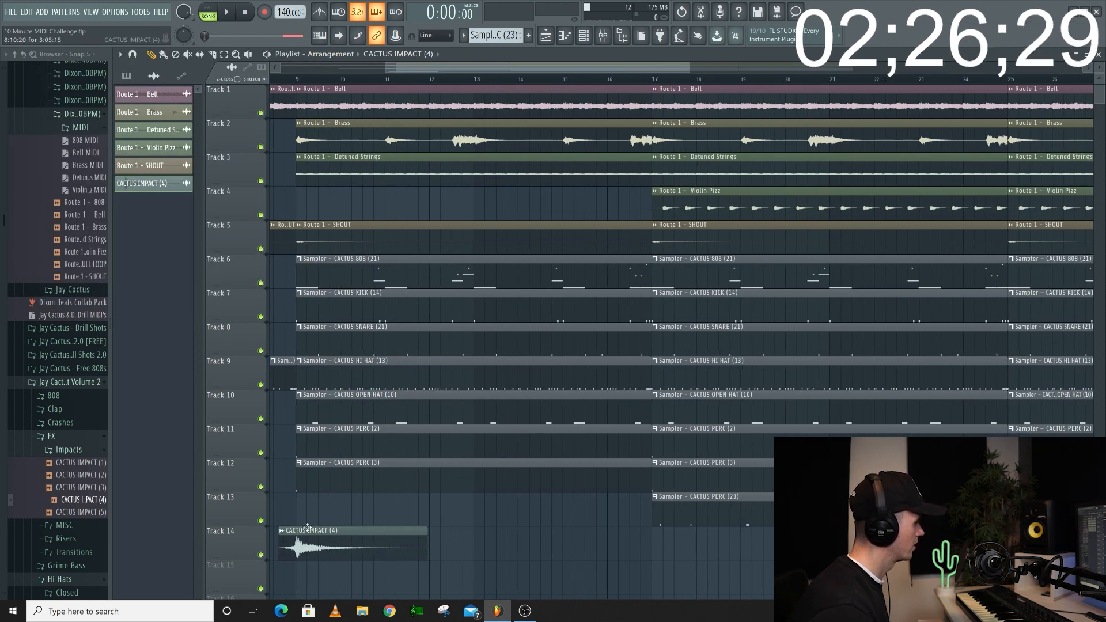
Step: Place the Camera Flash sample from the FX MISC folder on track 15 so its peak falls at bar 9
{"action": "left_click", "coordinate": [76, 452]}
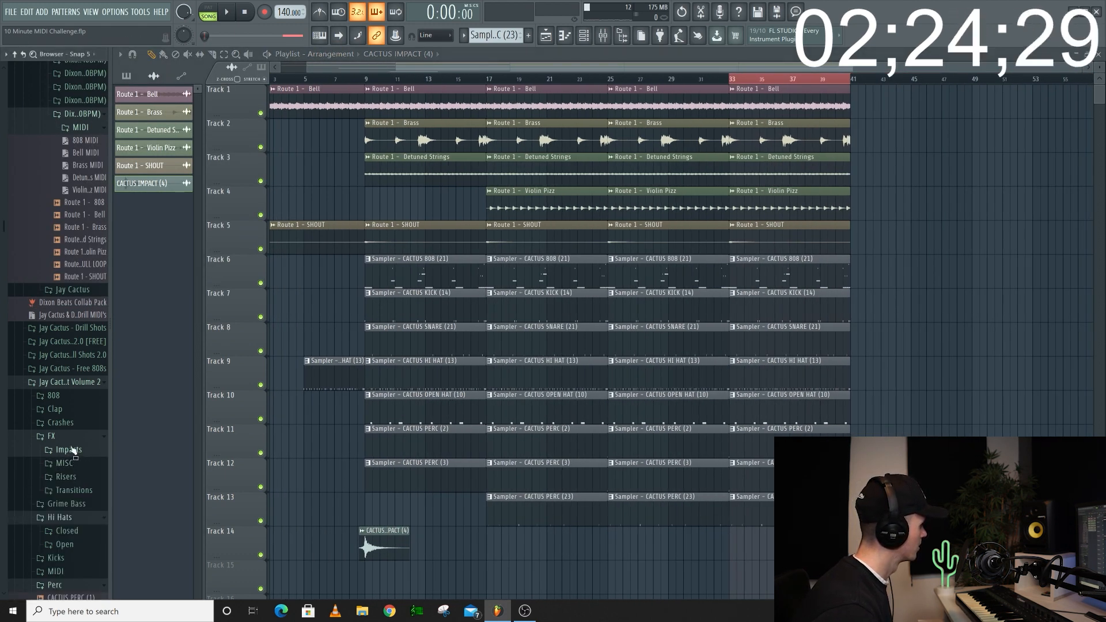
{"action": "left_click", "coordinate": [63, 463]}
{"action": "left_click", "coordinate": [79, 446]}
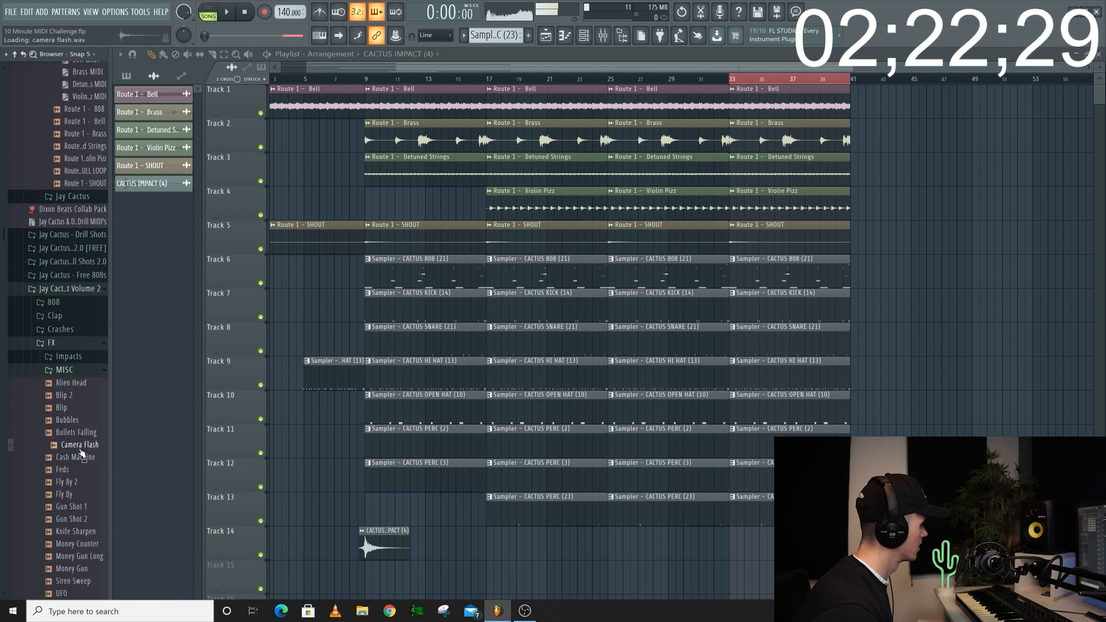
{"action": "left_click_drag", "start_coordinate": [301, 525], "coordinate": [354, 567]}
{"action": "scroll", "coordinate": [367, 566], "scroll_direction": "up", "scroll_amount": 5}
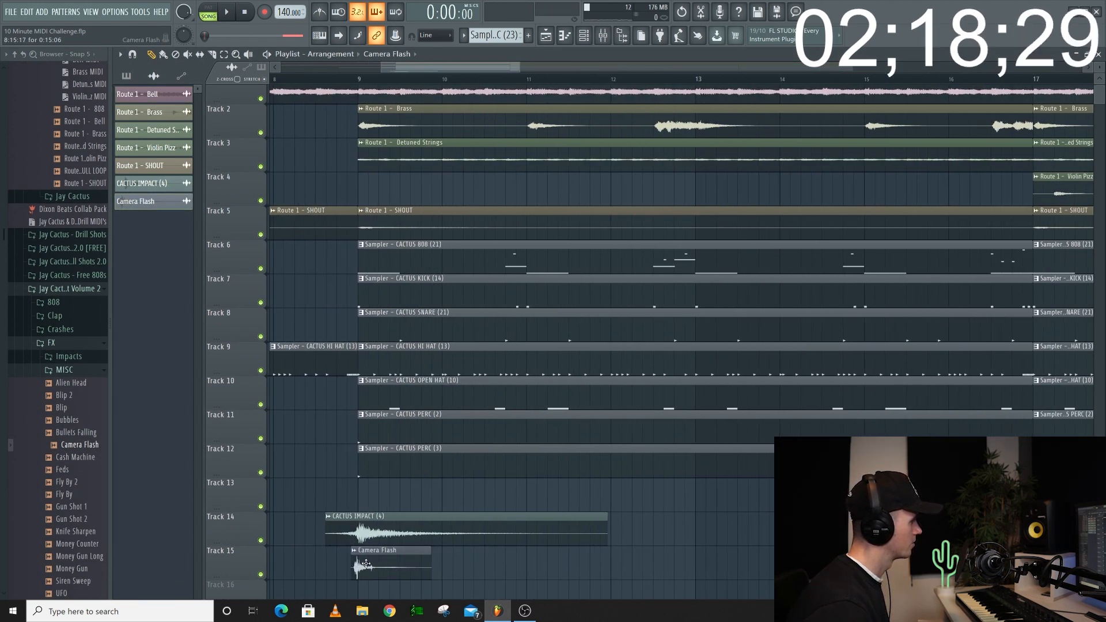
Step: Set the Camera Flash clip's channel volume to 78% and play the arrangement through the drop at bar 9
{"action": "double_click", "coordinate": [371, 567]}
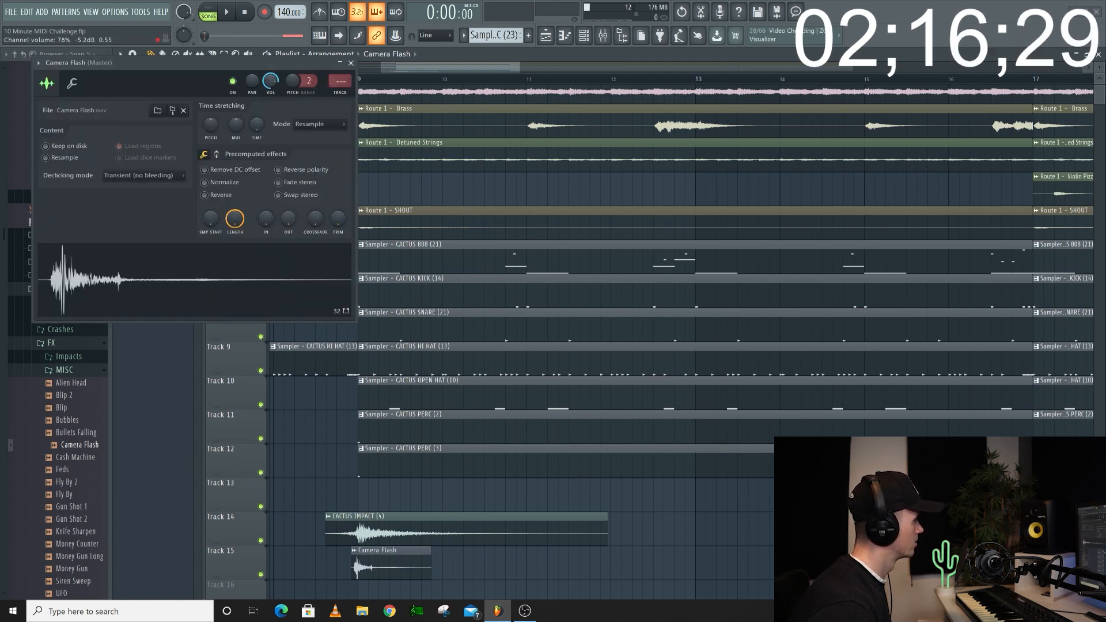
{"action": "left_click", "coordinate": [350, 63]}
{"action": "scroll", "coordinate": [382, 567], "scroll_direction": "up", "scroll_amount": 2}
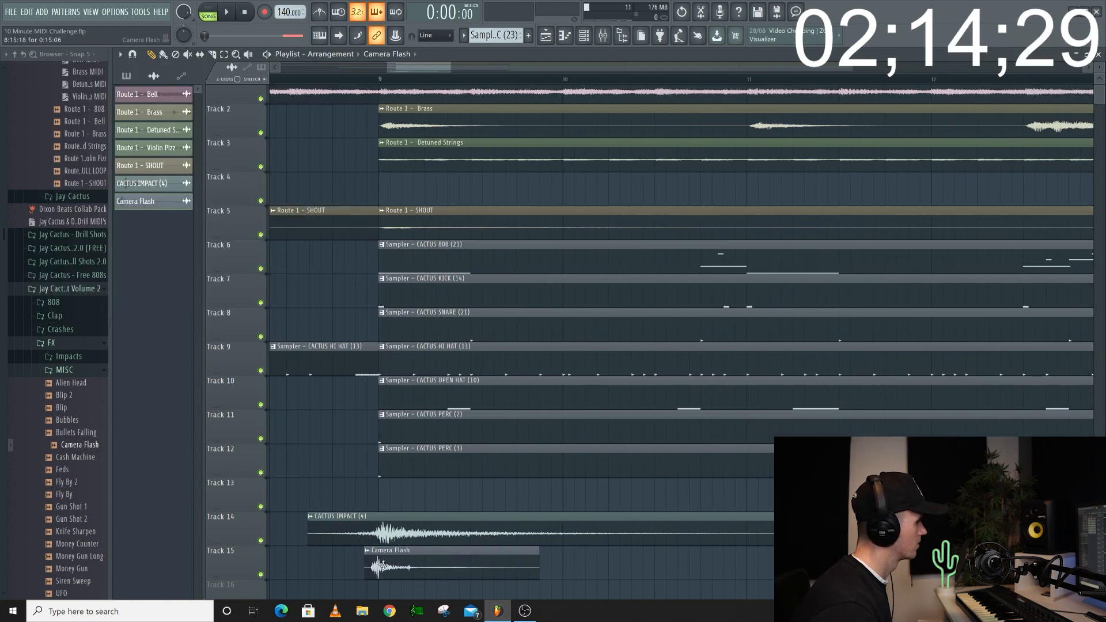
{"action": "scroll", "coordinate": [382, 465], "scroll_direction": "down", "scroll_amount": 7}
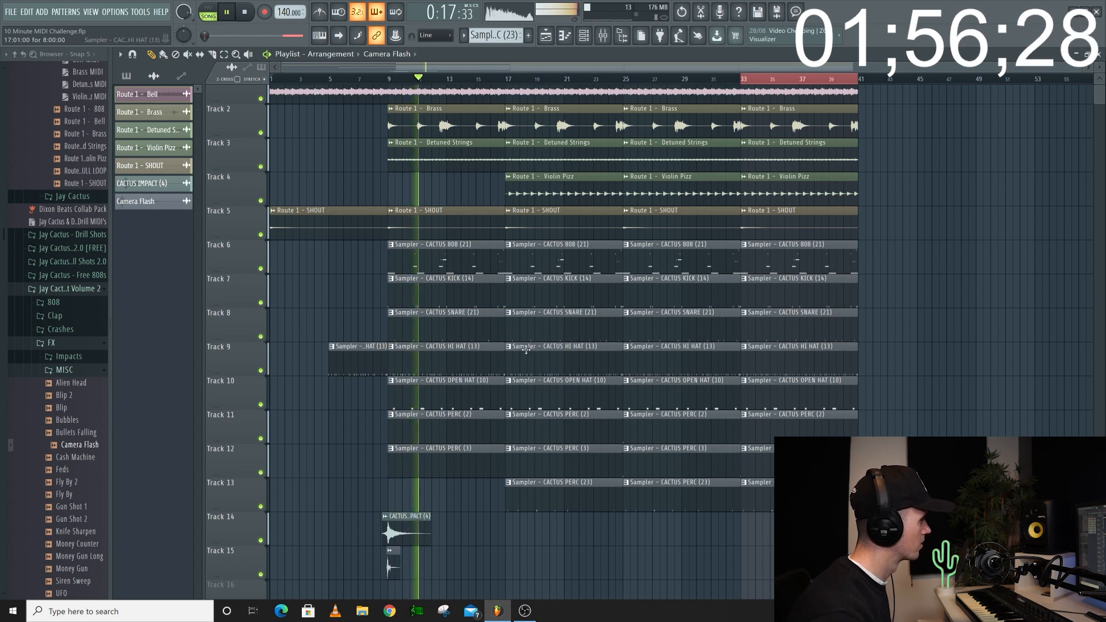
Step: Start the bar 17 hi-hat clip at bar 18, and delete the Brass, Detuned Strings, Violin Pizz and SHOUT clips from bars 25 to 32
{"action": "left_click_drag", "start_coordinate": [523, 358], "coordinate": [538, 357]}
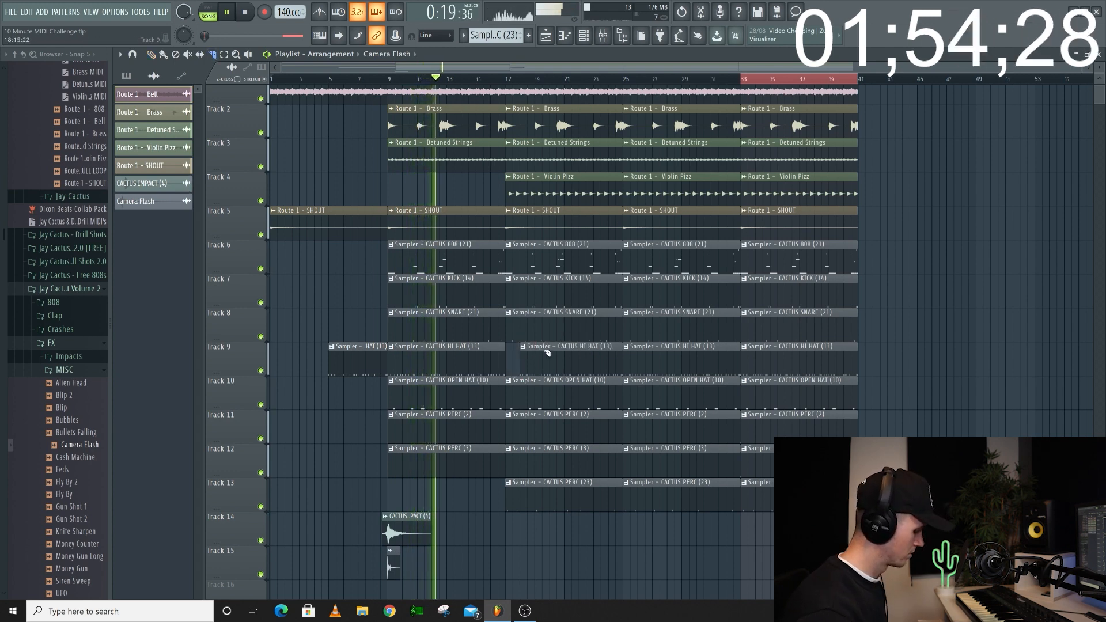
{"action": "scroll", "coordinate": [619, 246], "scroll_direction": "up", "scroll_amount": 1}
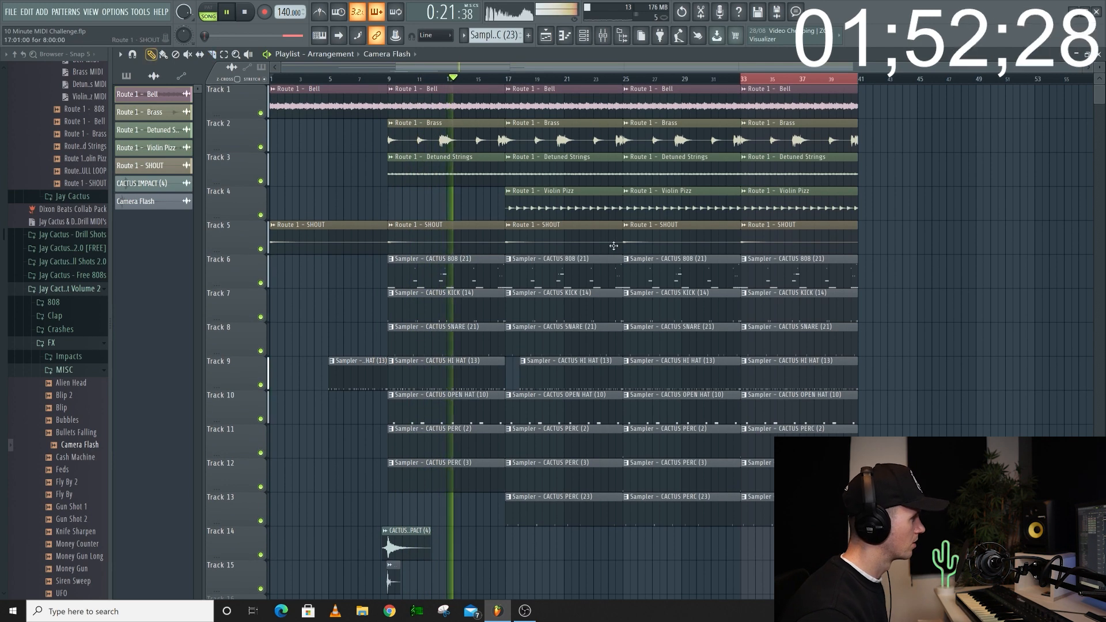
{"action": "right_click", "coordinate": [674, 139]}
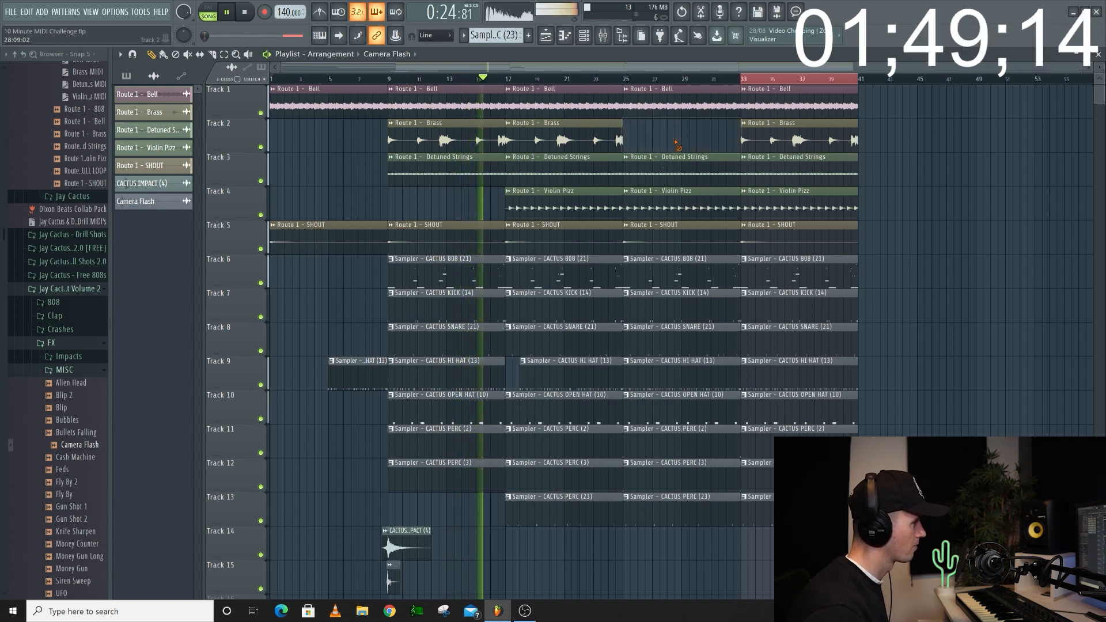
{"action": "right_click", "coordinate": [677, 170]}
{"action": "right_click", "coordinate": [681, 203]}
{"action": "right_click", "coordinate": [685, 231]}
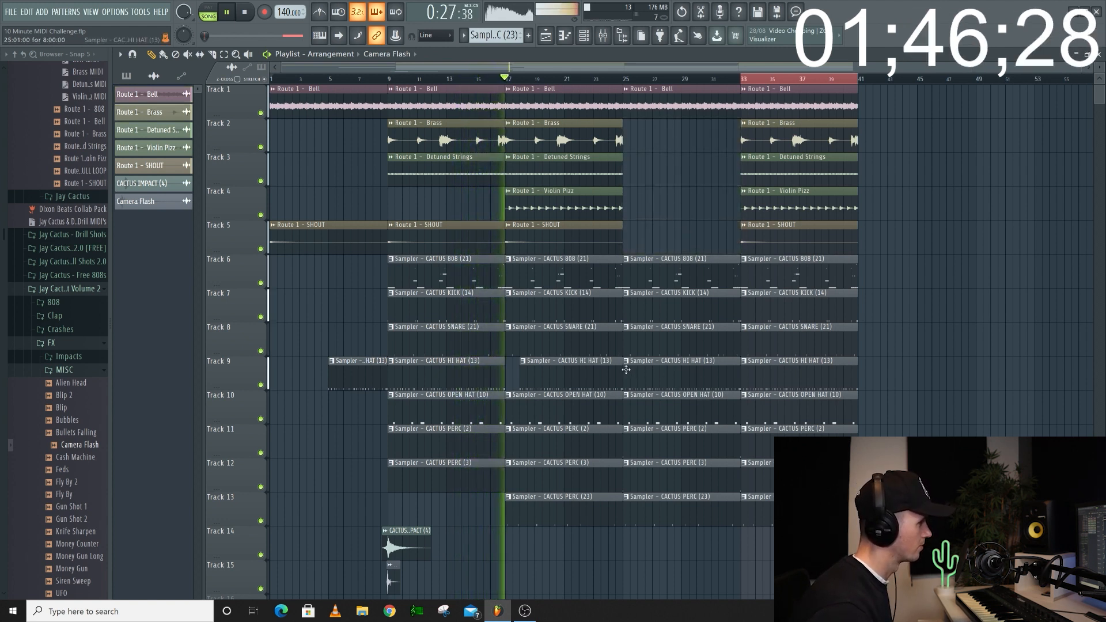
Step: Thin bars 25 to 32 by starting the hi-hat at bar 29 and removing CACTUS PERC (23), and copy the impact and Camera Flash to bar 25
{"action": "left_click_drag", "start_coordinate": [624, 375], "coordinate": [685, 377]}
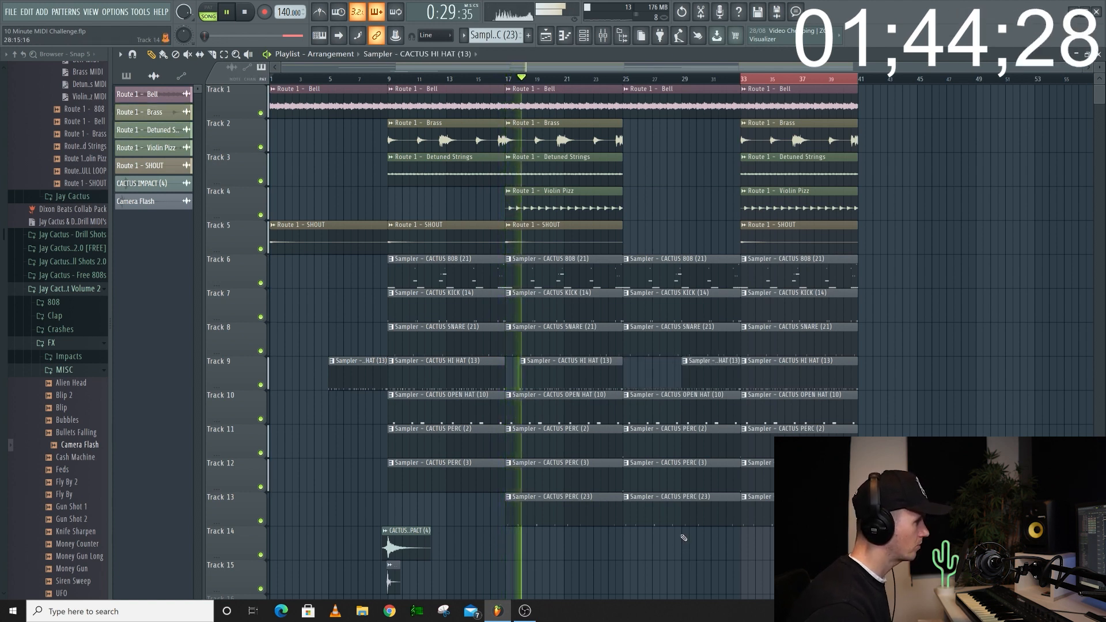
{"action": "right_click", "coordinate": [679, 514]}
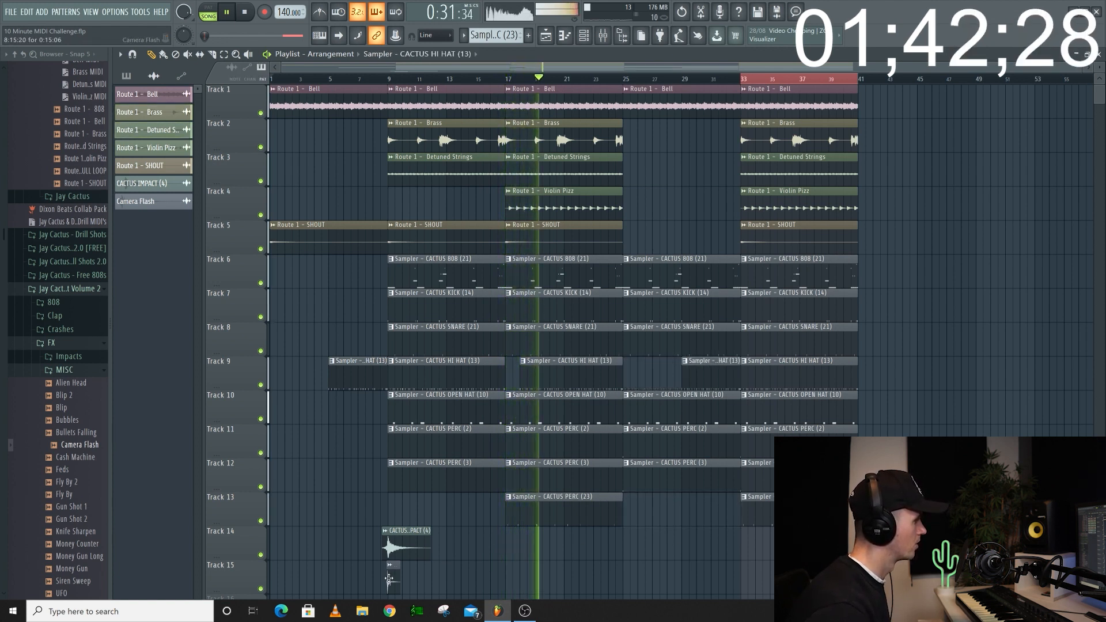
{"action": "left_click_drag", "start_coordinate": [388, 550], "coordinate": [638, 550]}
Step: Delete the CACTUS OPEN HAT (10) clip from bars 25 to 32 and trim that section's snare clip to start at bar 26
{"action": "scroll", "coordinate": [657, 505], "scroll_direction": "up", "scroll_amount": 2}
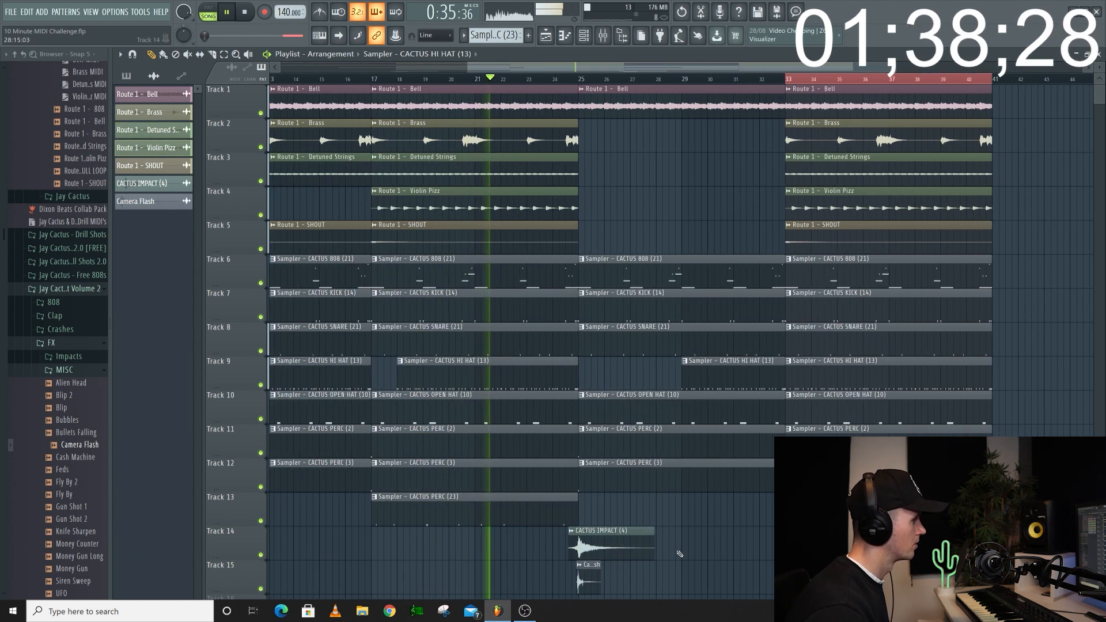
{"action": "right_click", "coordinate": [608, 406]}
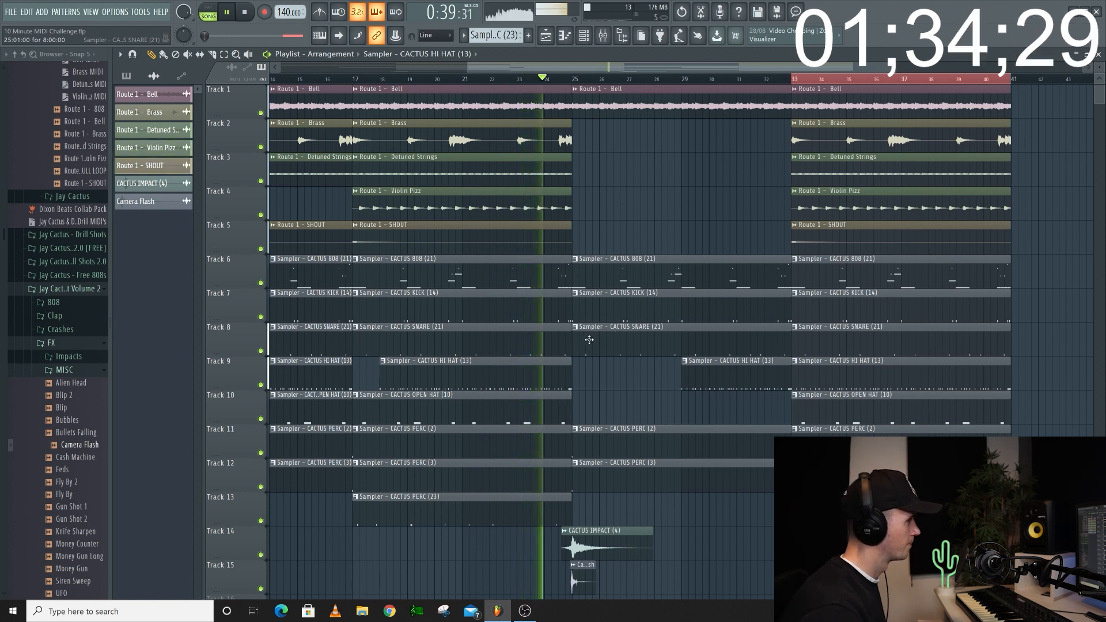
{"action": "left_click_drag", "start_coordinate": [605, 344], "coordinate": [633, 343]}
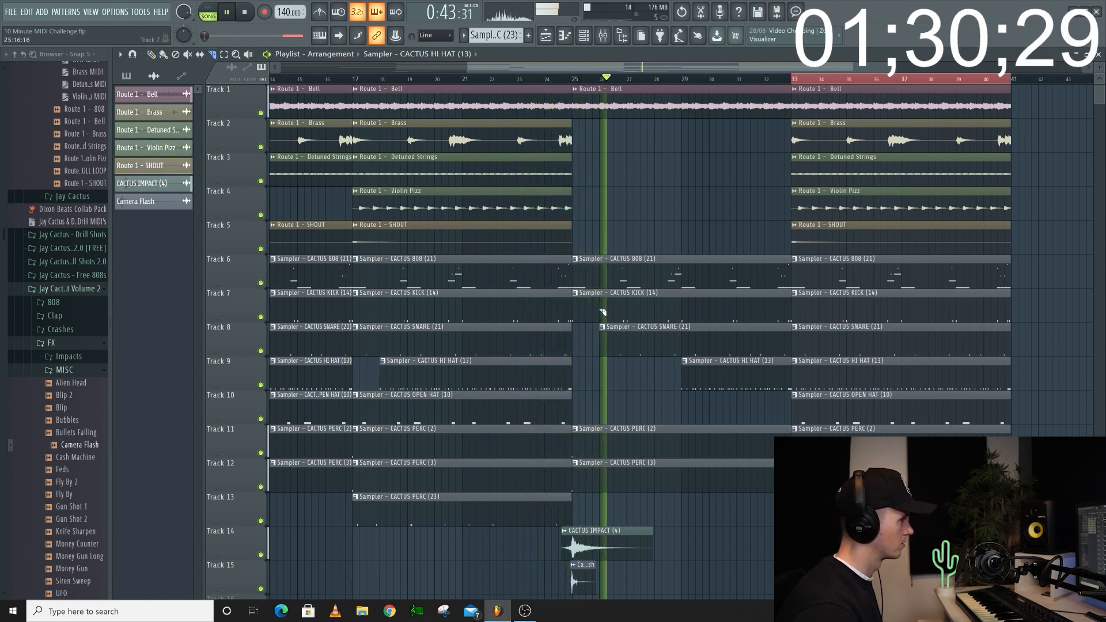
Step: Slice the last Brass clip at bar 35, deleting its remainder, and remove Detuned Strings, Violin Pizz and SHOUT from bars 33 to 40
{"action": "scroll", "coordinate": [621, 314], "scroll_direction": "down", "scroll_amount": 3}
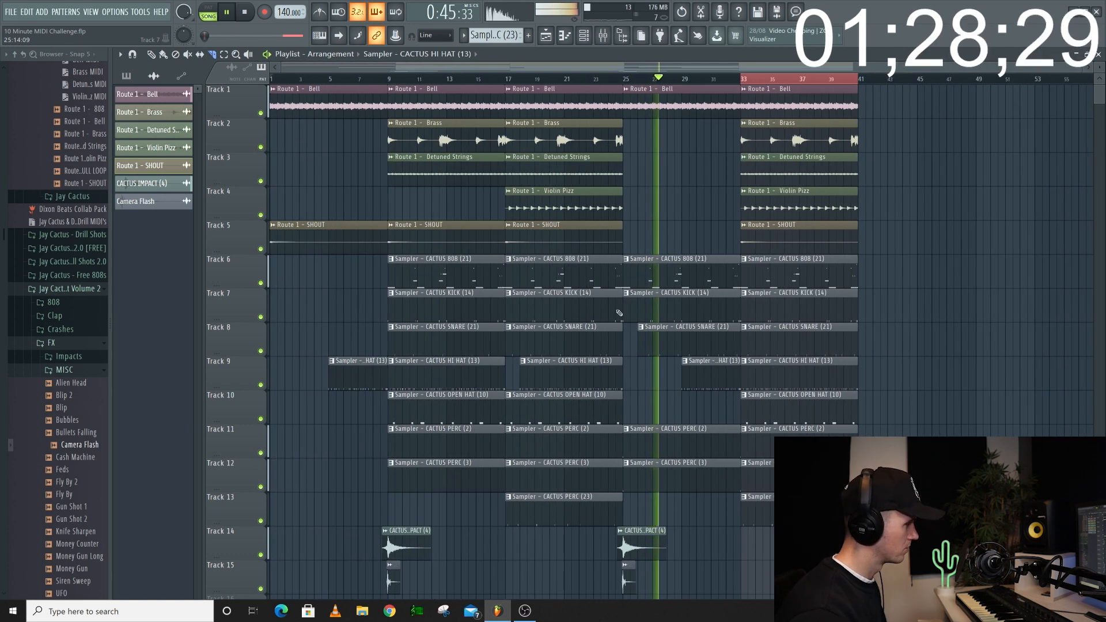
{"action": "scroll", "coordinate": [658, 380], "scroll_direction": "down", "scroll_amount": 1}
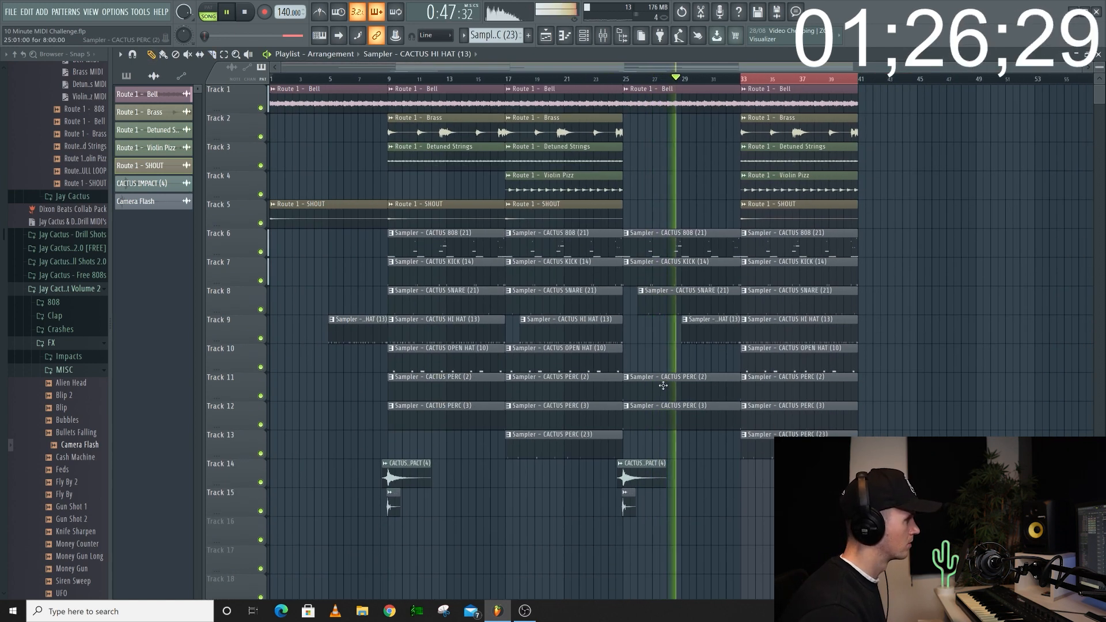
{"action": "key", "text": "ctrl+a"}
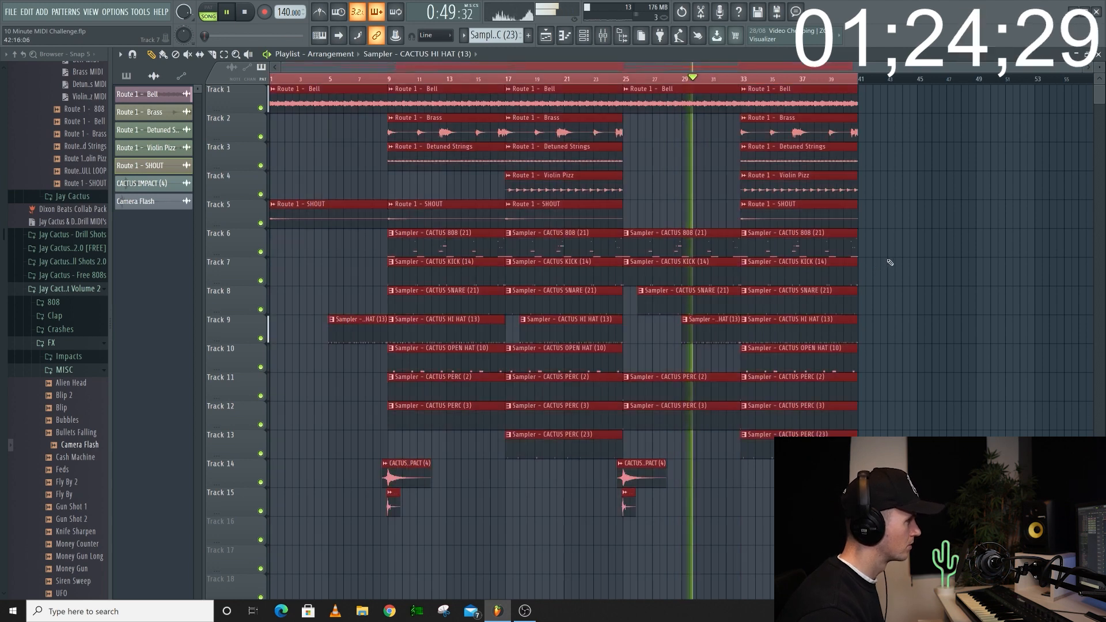
{"action": "key", "text": "c"}
{"action": "left_click_drag", "start_coordinate": [770, 120], "coordinate": [771, 136]}
{"action": "right_click", "coordinate": [806, 131]}
{"action": "right_click", "coordinate": [804, 157]}
{"action": "right_click", "coordinate": [803, 185]}
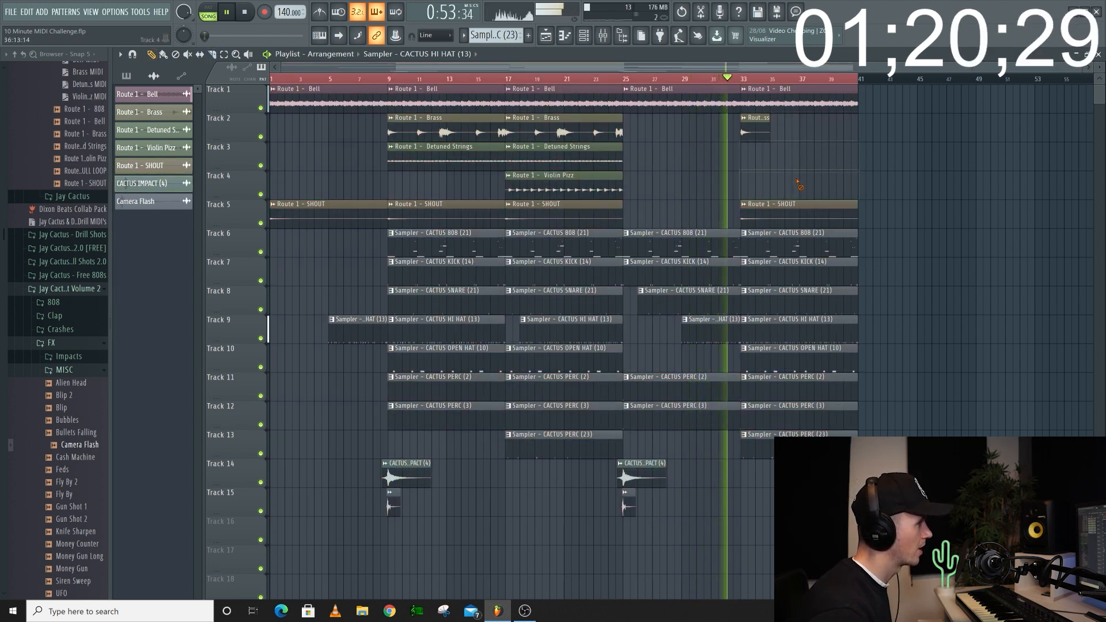
{"action": "right_click", "coordinate": [803, 208]}
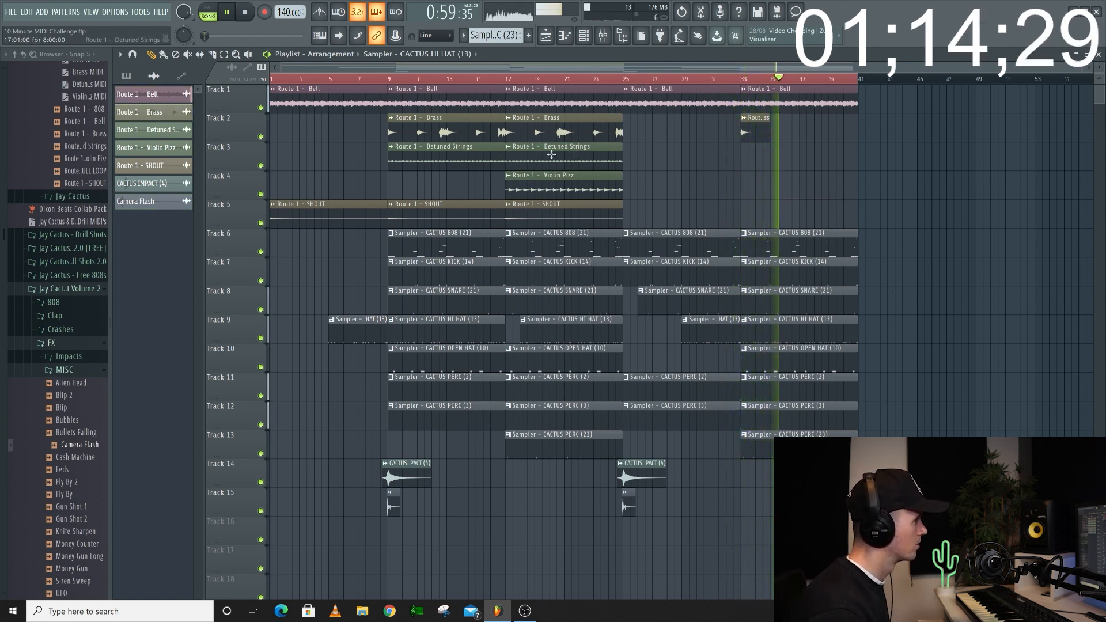
Step: Place a copy of the shortened two-bar Brass clip at bar 37 on track 2
{"action": "left_click", "coordinate": [762, 129]}
{"action": "left_click", "coordinate": [798, 129]}
{"action": "left_click_drag", "start_coordinate": [806, 129], "coordinate": [822, 132]}
{"action": "left_click", "coordinate": [805, 75]}
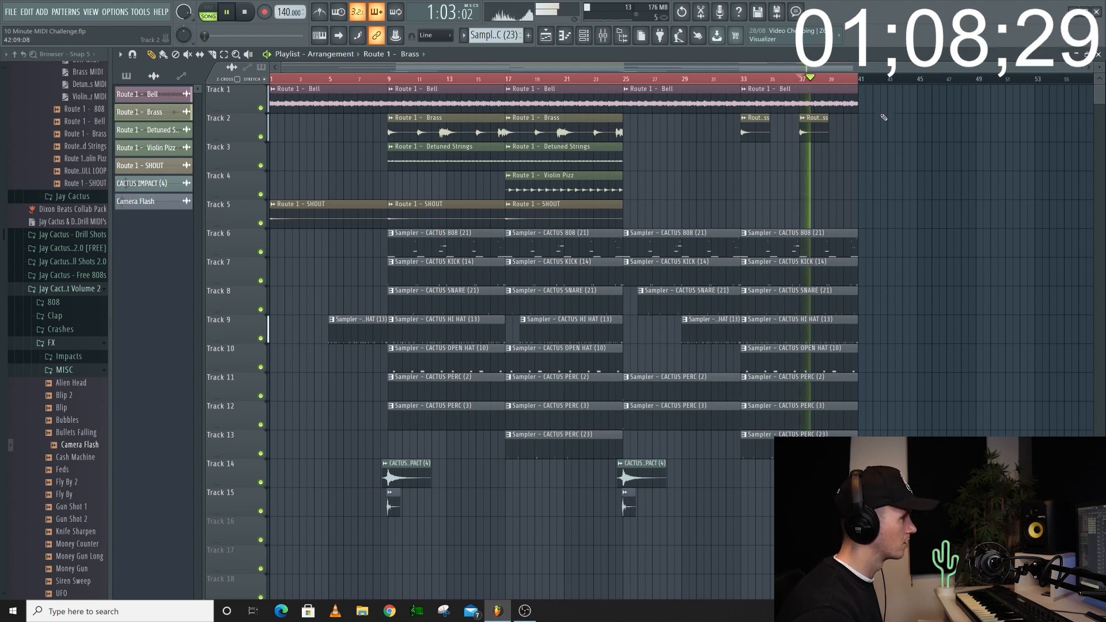
Step: Duplicate the section from bars 33 to 40 at bar 41 and add a Detuned Strings clip there on track 3
{"action": "left_click_drag", "start_coordinate": [858, 76], "coordinate": [741, 75]}
{"action": "key", "text": "ctrl+b"}
{"action": "right_click", "coordinate": [669, 182]}
{"action": "left_click", "coordinate": [567, 147]}
{"action": "left_click", "coordinate": [864, 151]}
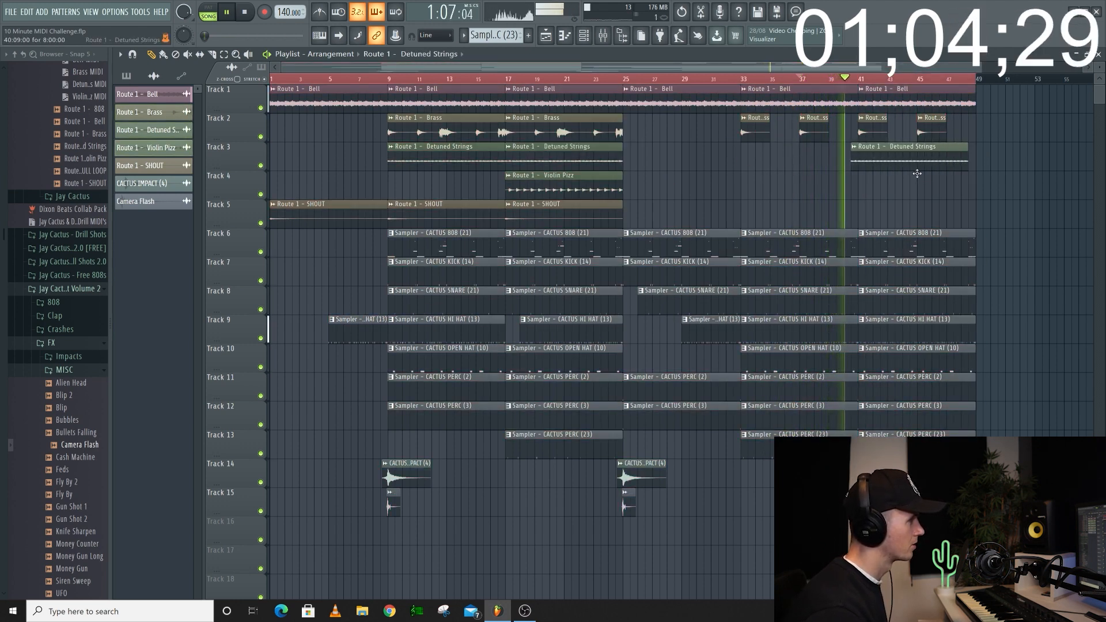
Step: Select all clips in bars 41 to 48 and duplicate them at bar 49
{"action": "scroll", "coordinate": [925, 192], "scroll_direction": "down", "scroll_amount": 2}
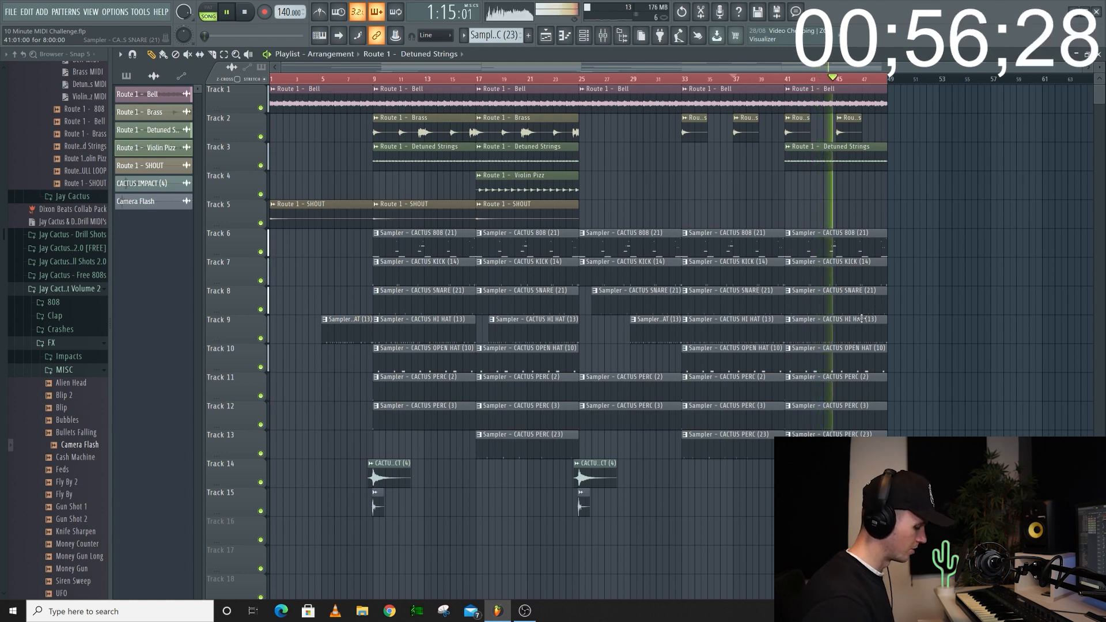
{"action": "left_click_drag", "start_coordinate": [907, 100], "coordinate": [784, 437]}
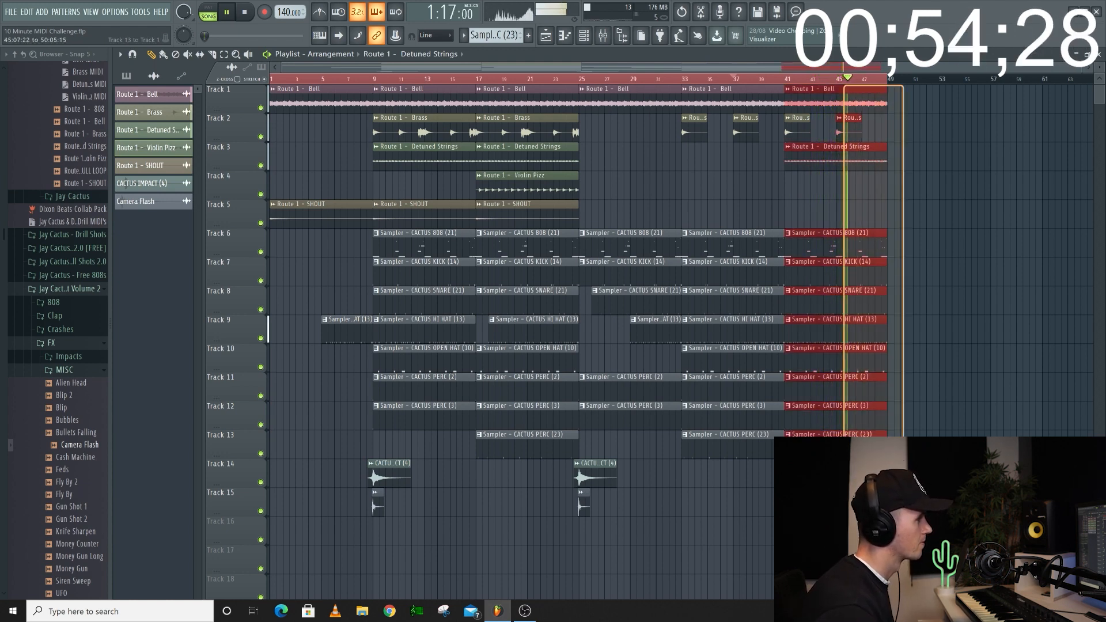
{"action": "key", "text": "ctrl+b"}
{"action": "left_click", "coordinate": [1056, 392]}
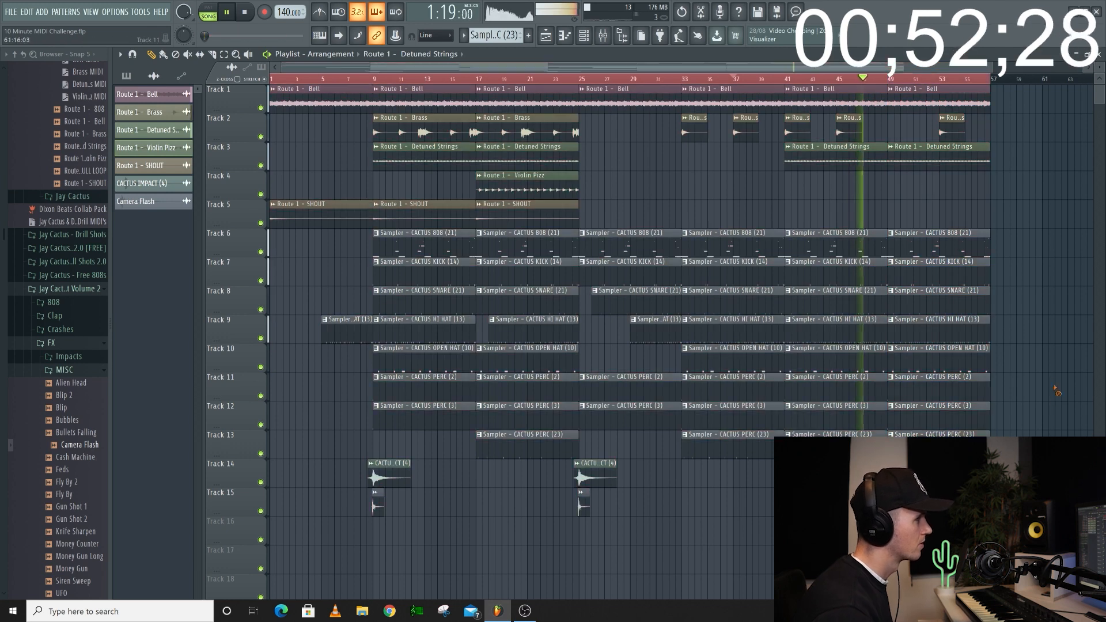
Step: Delete the hi-hat, open hat, Detuned Strings, Brass and CACTUS PERC (23) clips from bars 49 to 56
{"action": "right_click", "coordinate": [924, 338]}
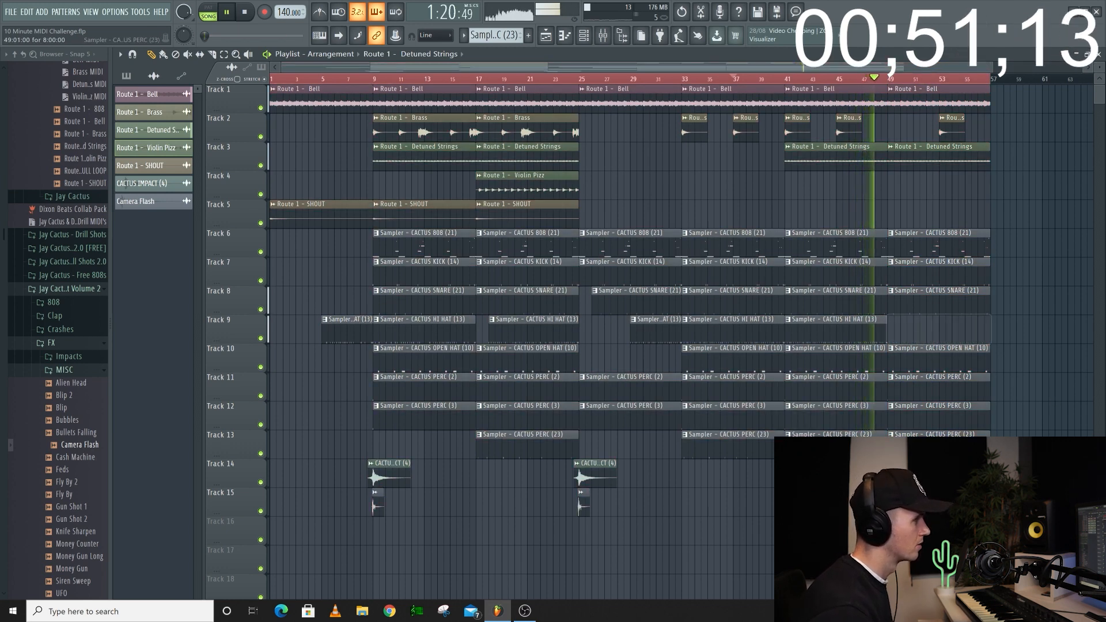
{"action": "right_click", "coordinate": [924, 360]}
{"action": "right_click", "coordinate": [953, 160]}
{"action": "right_click", "coordinate": [947, 126]}
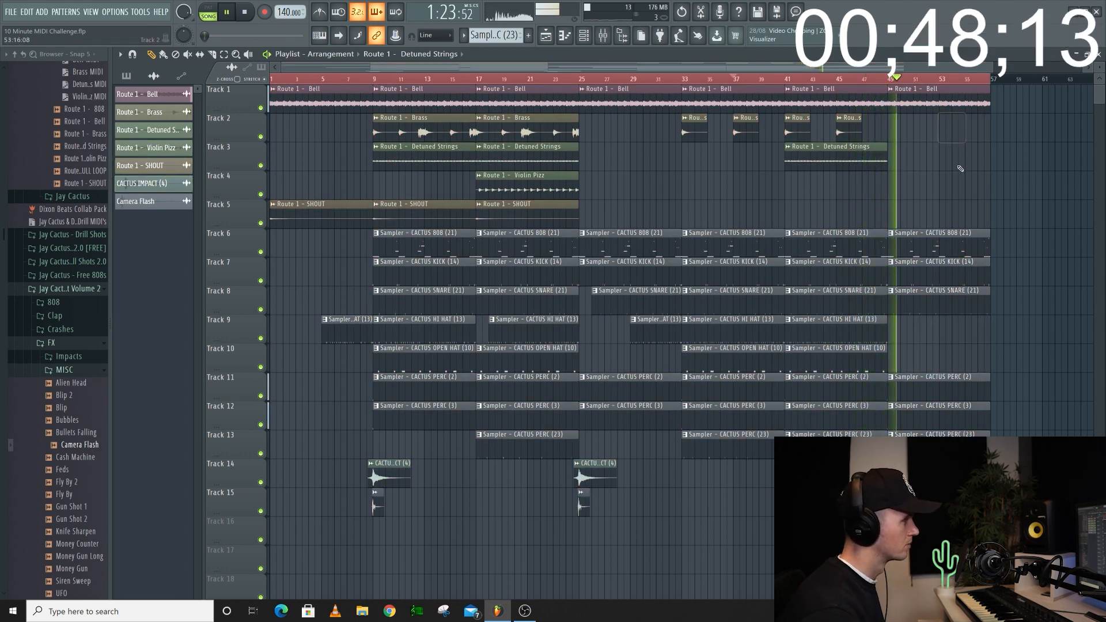
{"action": "right_click", "coordinate": [950, 433]}
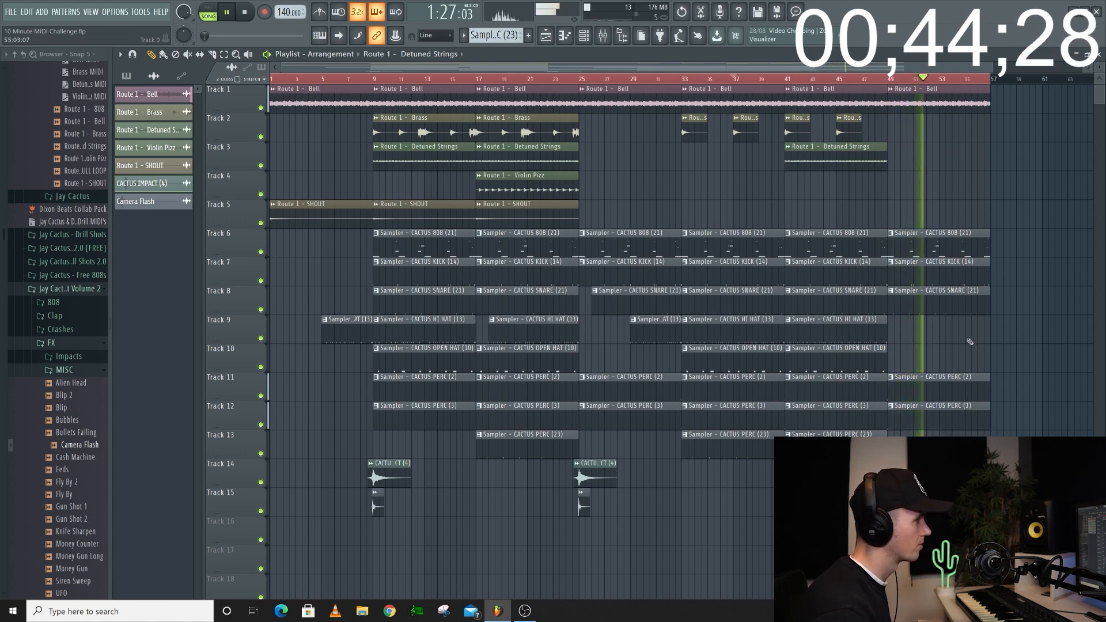
Step: Copy the full section from bars 17 to 24 to bar 57, and place the impact and Camera Flash clips at its start
{"action": "scroll", "coordinate": [906, 414], "scroll_direction": "down", "scroll_amount": 1}
{"action": "left_click_drag", "start_coordinate": [520, 89], "coordinate": [470, 459]}
{"action": "key", "text": "ctrl+c"}
{"action": "key", "text": "ctrl+v"}
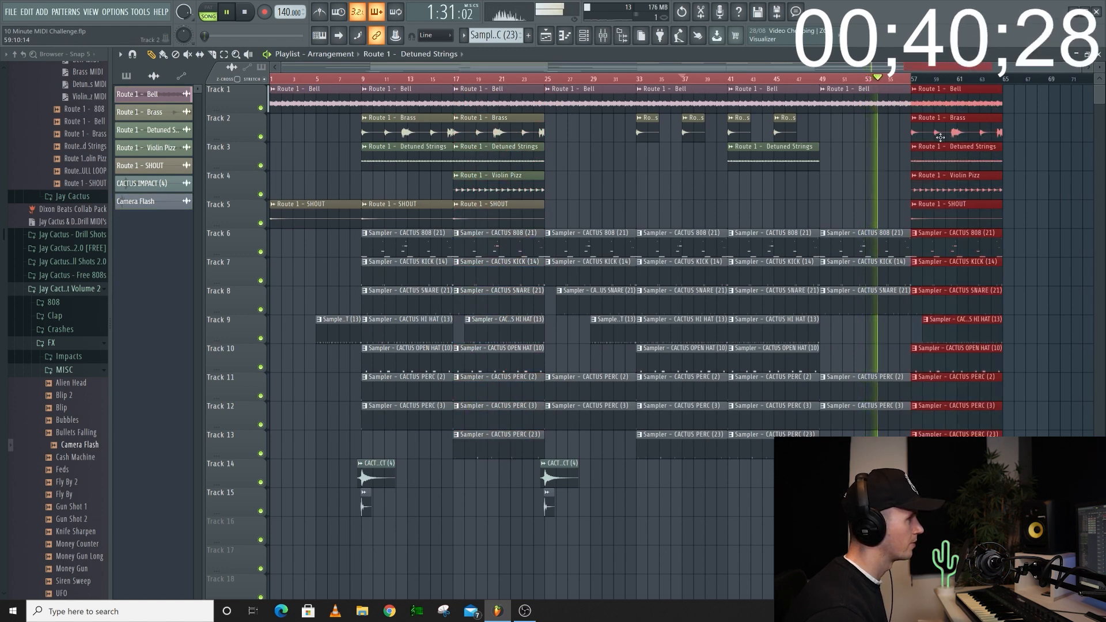
{"action": "left_click", "coordinate": [558, 474]}
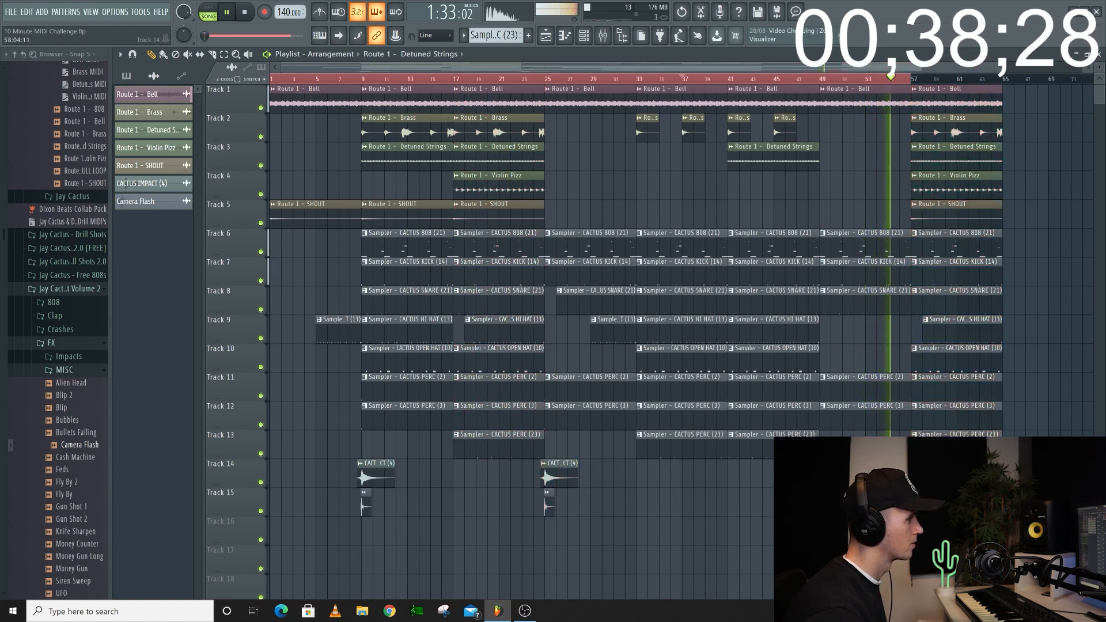
{"action": "key", "text": "ctrl+a"}
Step: Adjust the last hi-hat clip so it starts at bar 57, and play the arrangement from just before that bar
{"action": "left_click", "coordinate": [922, 326]}
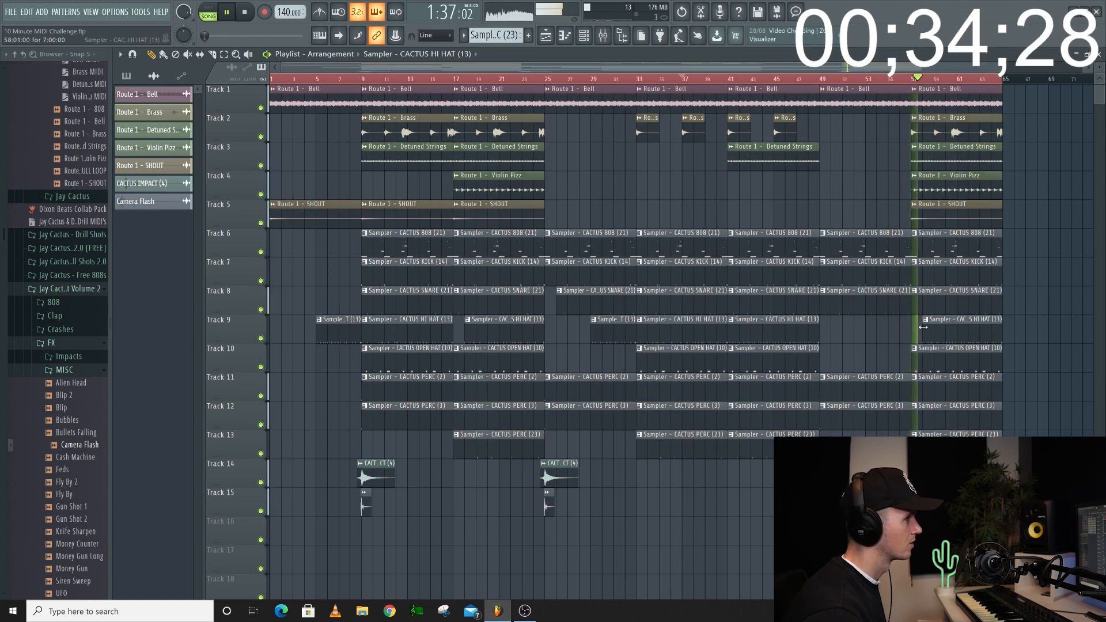
{"action": "left_click_drag", "start_coordinate": [940, 332], "coordinate": [934, 331]}
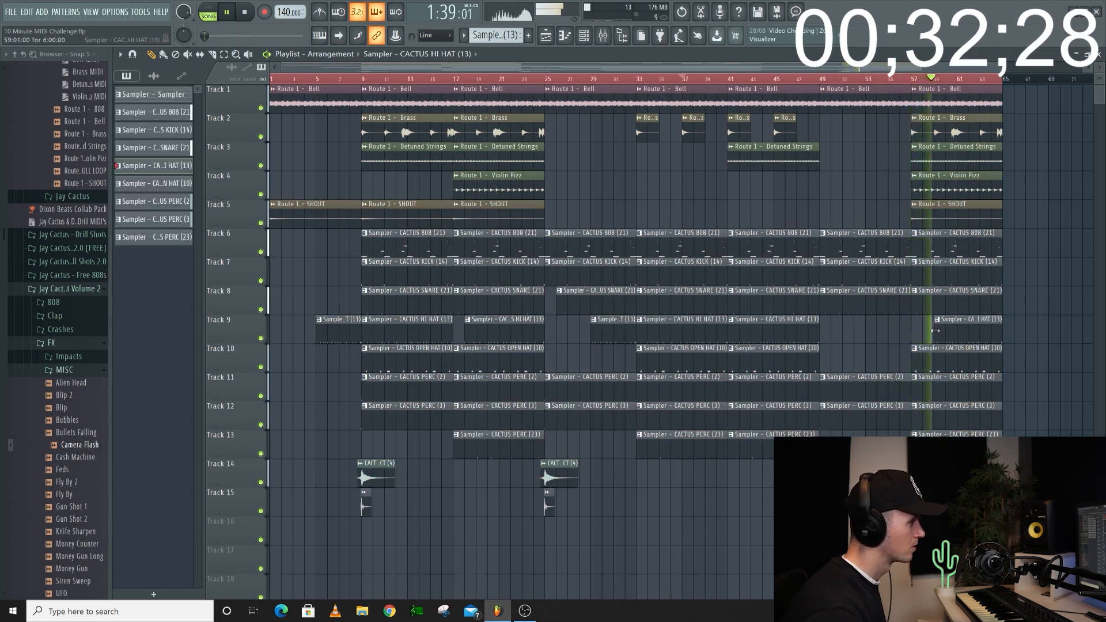
{"action": "scroll", "coordinate": [912, 337], "scroll_direction": "down", "scroll_amount": 1}
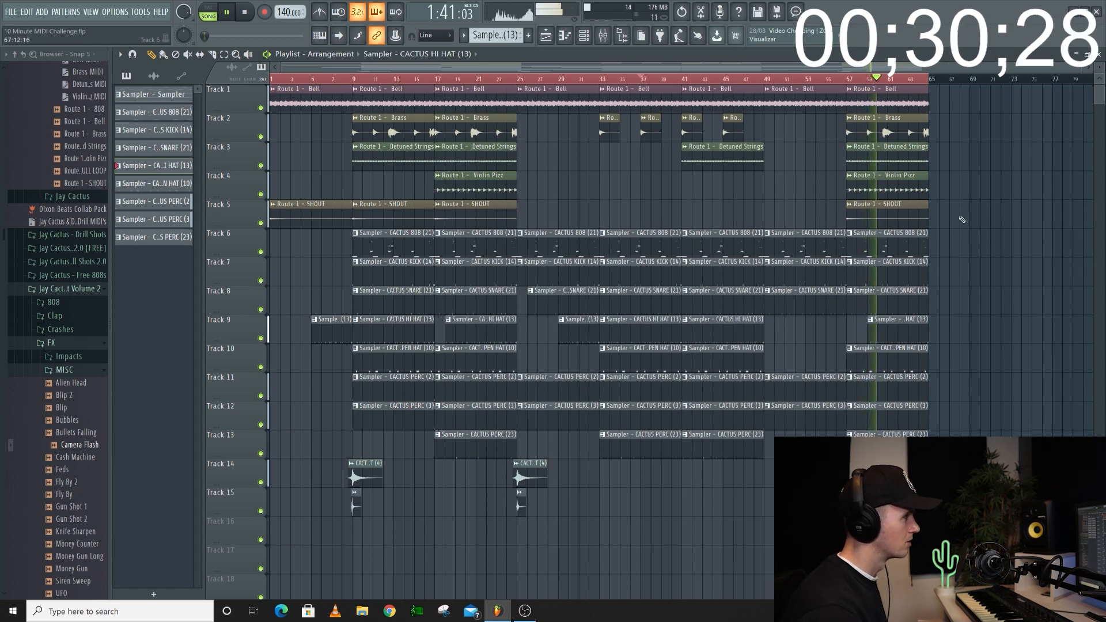
{"action": "key", "text": "space"}
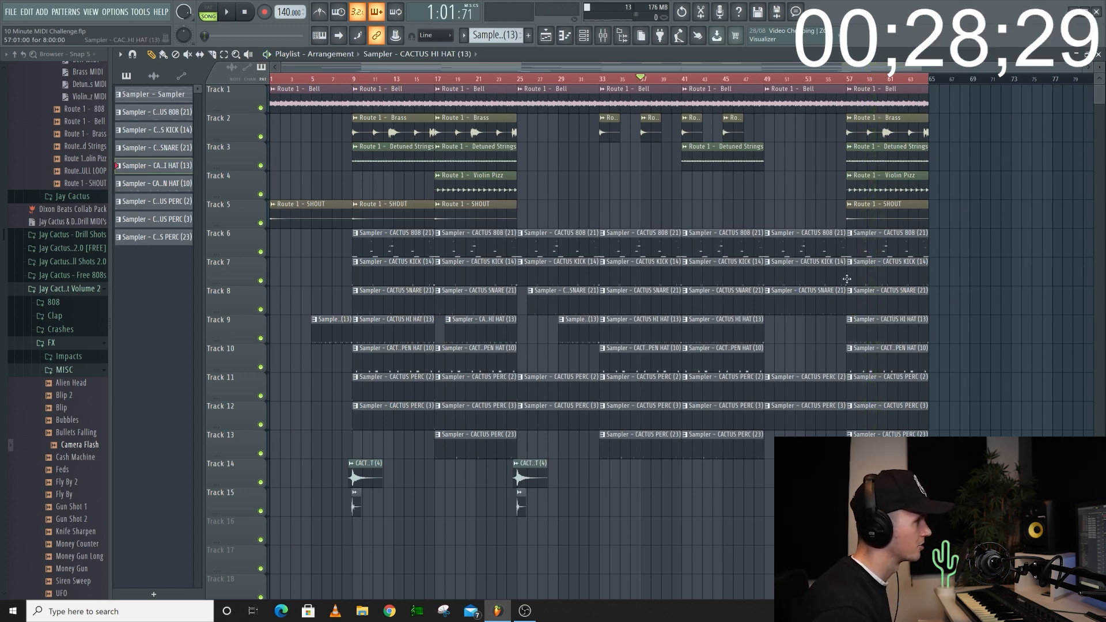
{"action": "left_click", "coordinate": [836, 82]}
{"action": "key", "text": "space"}
{"action": "scroll", "coordinate": [1026, 399], "scroll_direction": "up", "scroll_amount": 1}
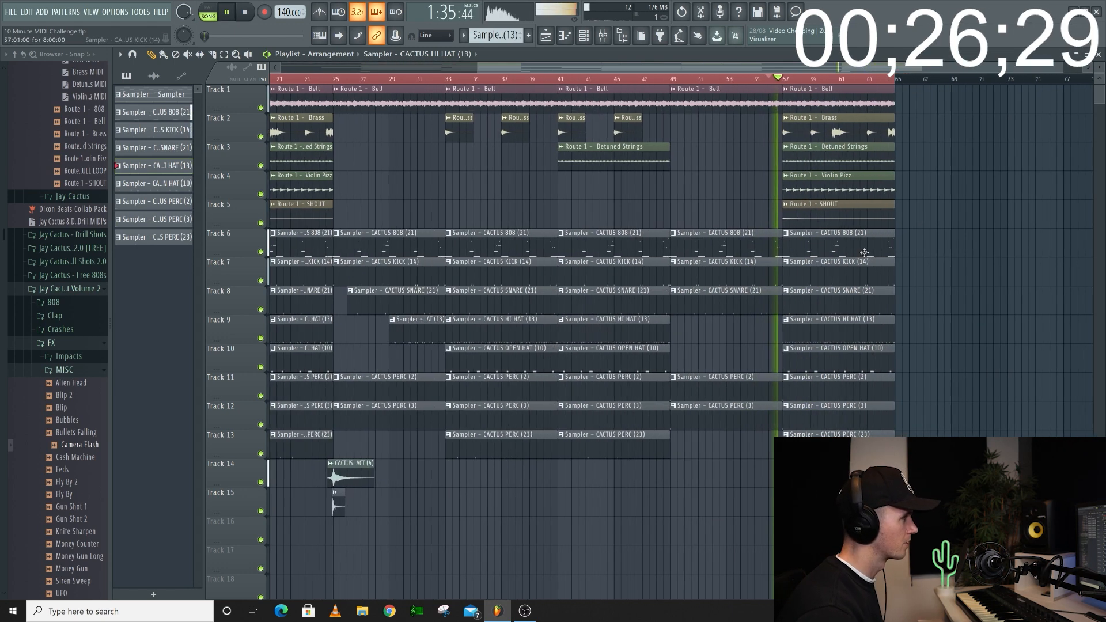
{"action": "right_click", "coordinate": [881, 187]}
{"action": "scroll", "coordinate": [940, 148], "scroll_direction": "down", "scroll_amount": 1}
{"action": "left_click_drag", "start_coordinate": [961, 99], "coordinate": [851, 502]}
{"action": "key", "text": "ctrl+alt+z"}
{"action": "key", "text": "space"}
{"action": "key", "text": "ctrl+alt+z"}
{"action": "key", "text": "space"}
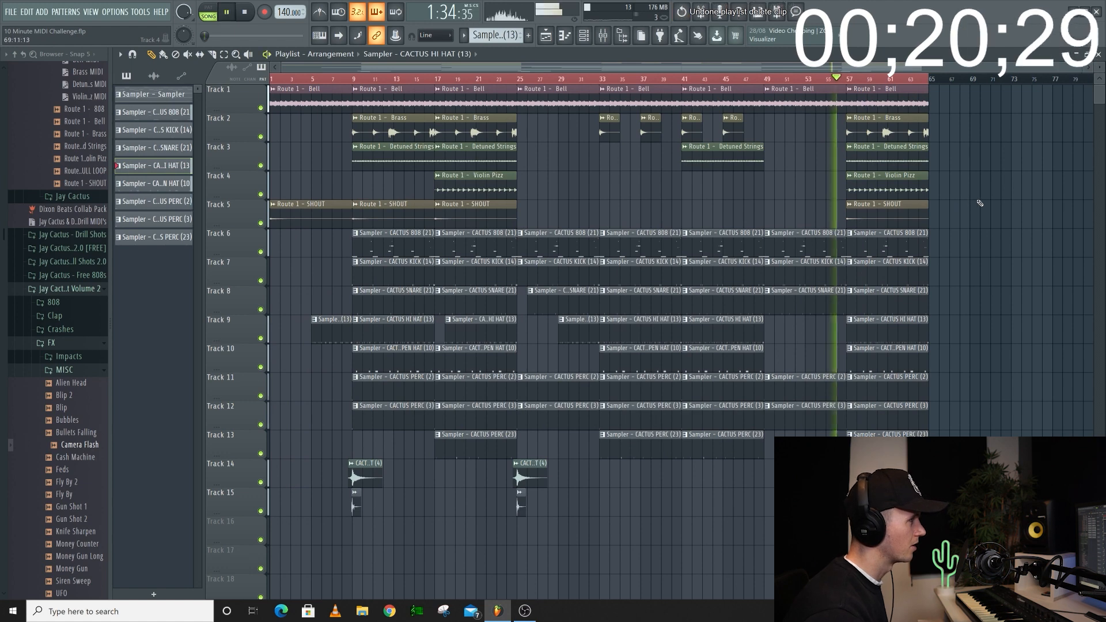
Step: Duplicate the section from bars 57 to 64 at bar 65, and copy the sections from bar 25 onward to bar 73
{"action": "mouse_move", "coordinate": [954, 91]}
{"action": "left_mouse_down"}
{"action": "mouse_move", "coordinate": [898, 484]}
{"action": "mouse_move", "coordinate": [843, 501]}
{"action": "left_mouse_up"}
{"action": "mouse_move", "coordinate": [894, 110]}
{"action": "left_mouse_down"}
{"action": "mouse_move", "coordinate": [976, 110]}
{"action": "mouse_move", "coordinate": [746, 340]}
{"action": "mouse_move", "coordinate": [513, 548]}
{"action": "mouse_move", "coordinate": [495, 549]}
{"action": "left_mouse_up"}
{"action": "key", "text": "ctrl+a"}
{"action": "key", "text": "ctrl+d"}
{"action": "key", "text": "ctrl+b"}
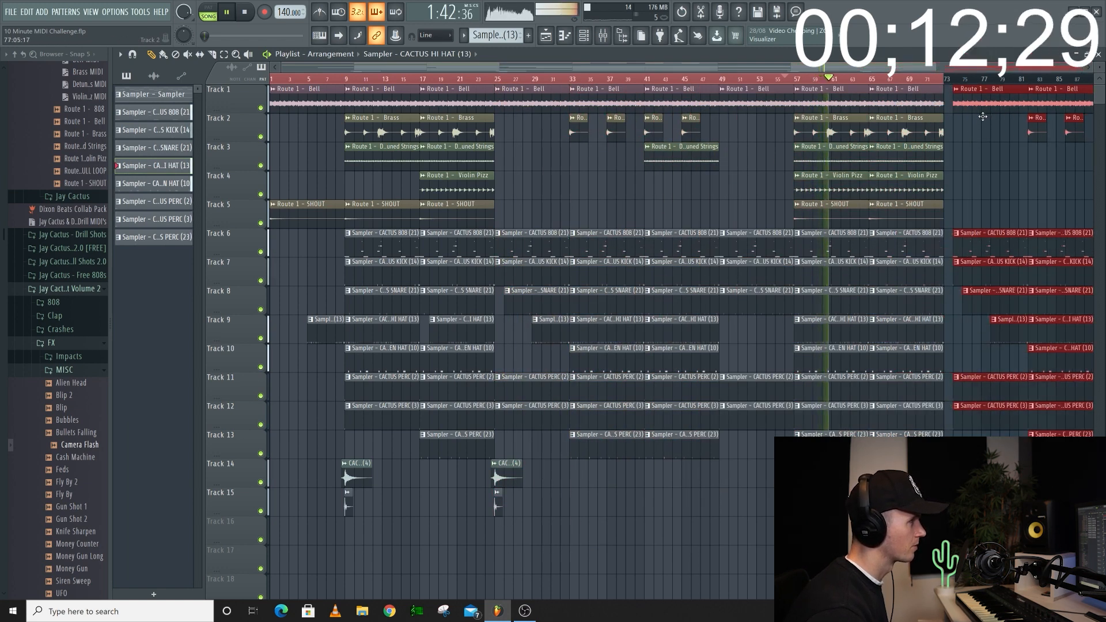
{"action": "key", "text": "ctrl+d"}
Step: Trim the hi-hat and Violin Pizz clips at bar 65 to start at bar 66, and stop the playback
{"action": "scroll", "coordinate": [846, 213], "scroll_direction": "up", "scroll_amount": 2}
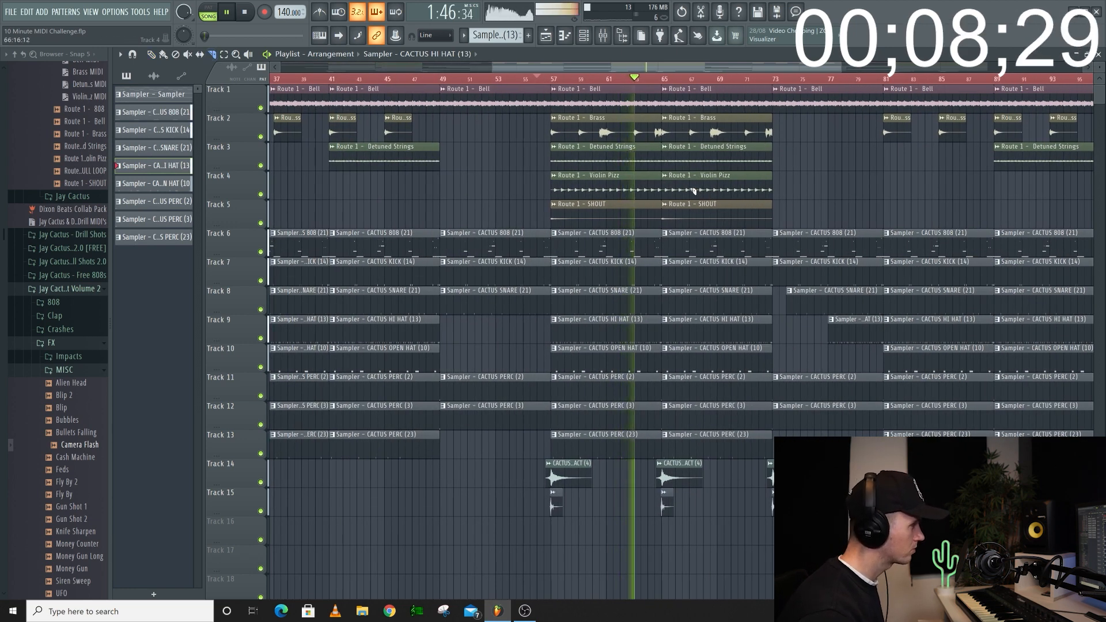
{"action": "right_click", "coordinate": [691, 191]}
{"action": "right_click", "coordinate": [680, 331]}
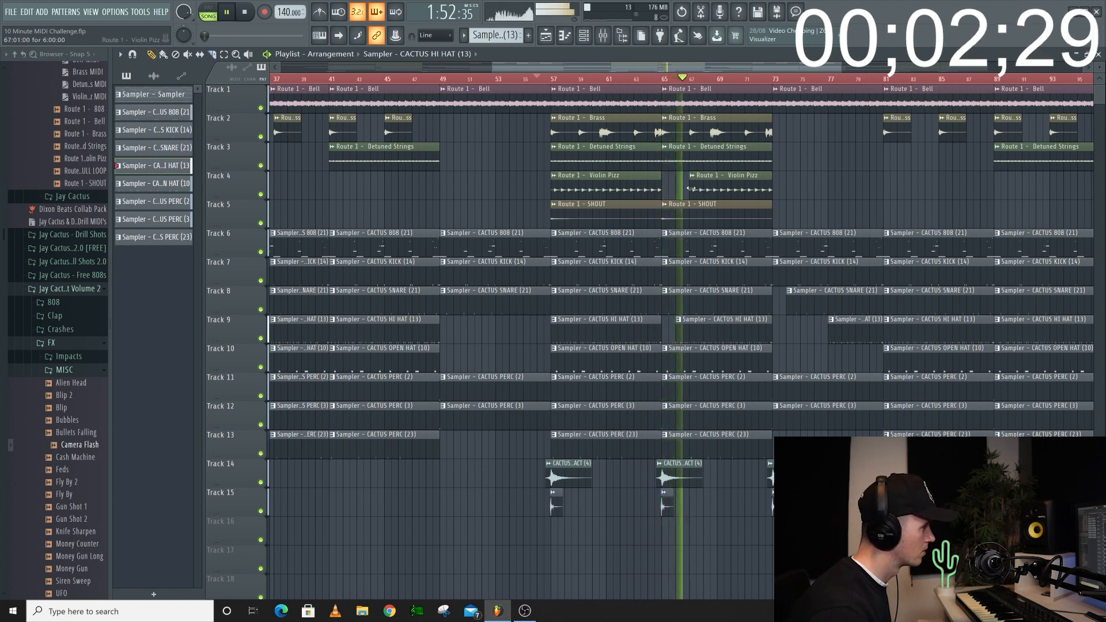
{"action": "key", "text": "p"}
{"action": "left_click_drag", "start_coordinate": [690, 187], "coordinate": [680, 188]}
{"action": "key", "text": "ctrl+z"}
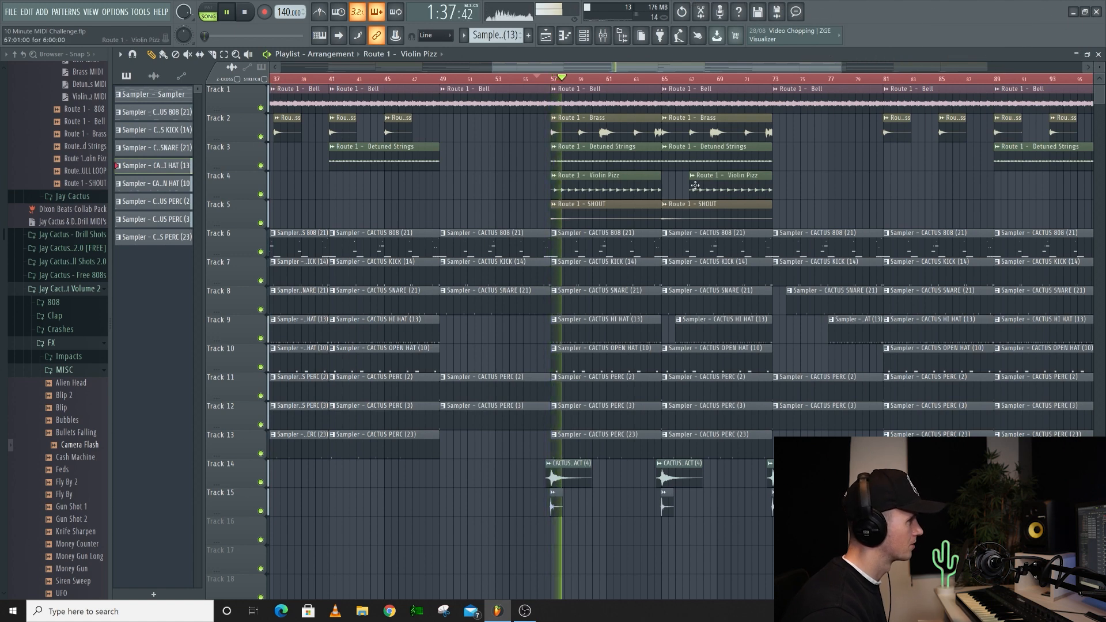
{"action": "key", "text": "space"}
{"action": "left_click_drag", "start_coordinate": [690, 187], "coordinate": [680, 184]}
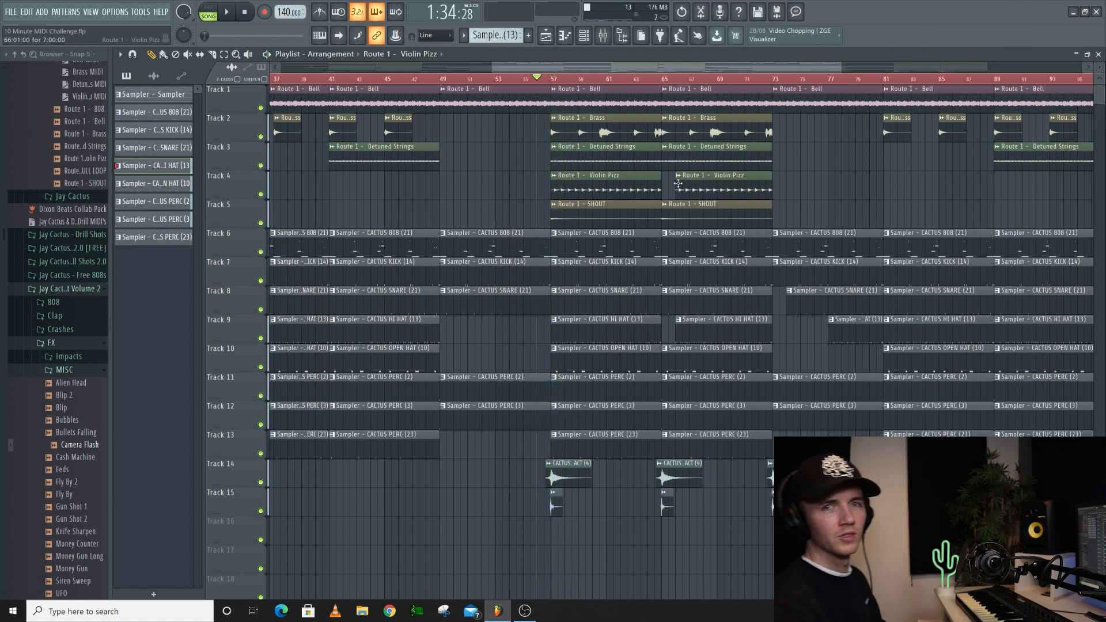